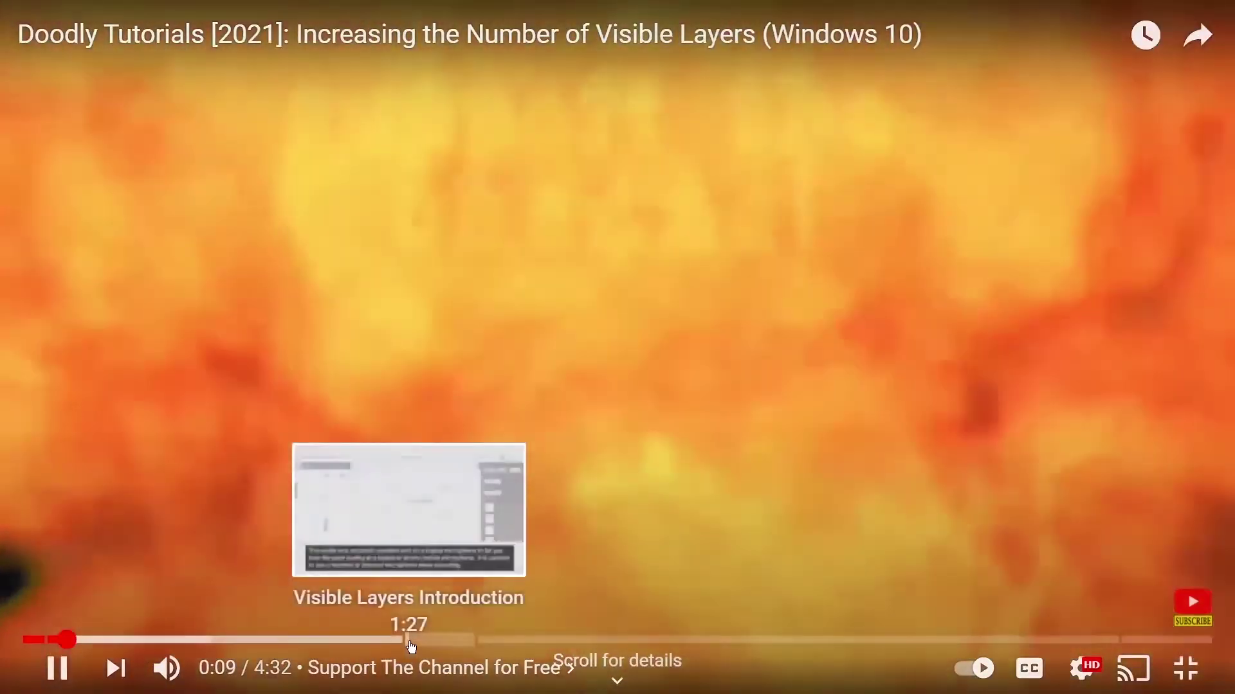
click(412, 641)
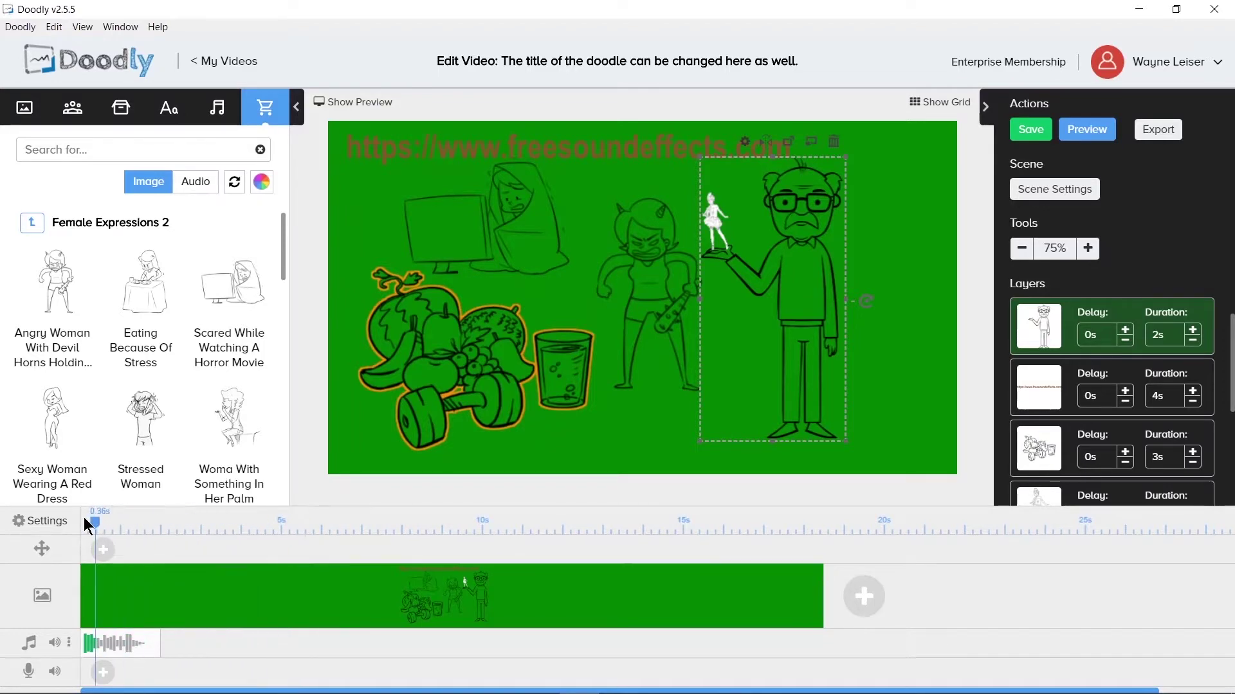
Show the green scene's preview beside the canvas, play it, and scrub back to about 2.6 seconds
click(81, 519)
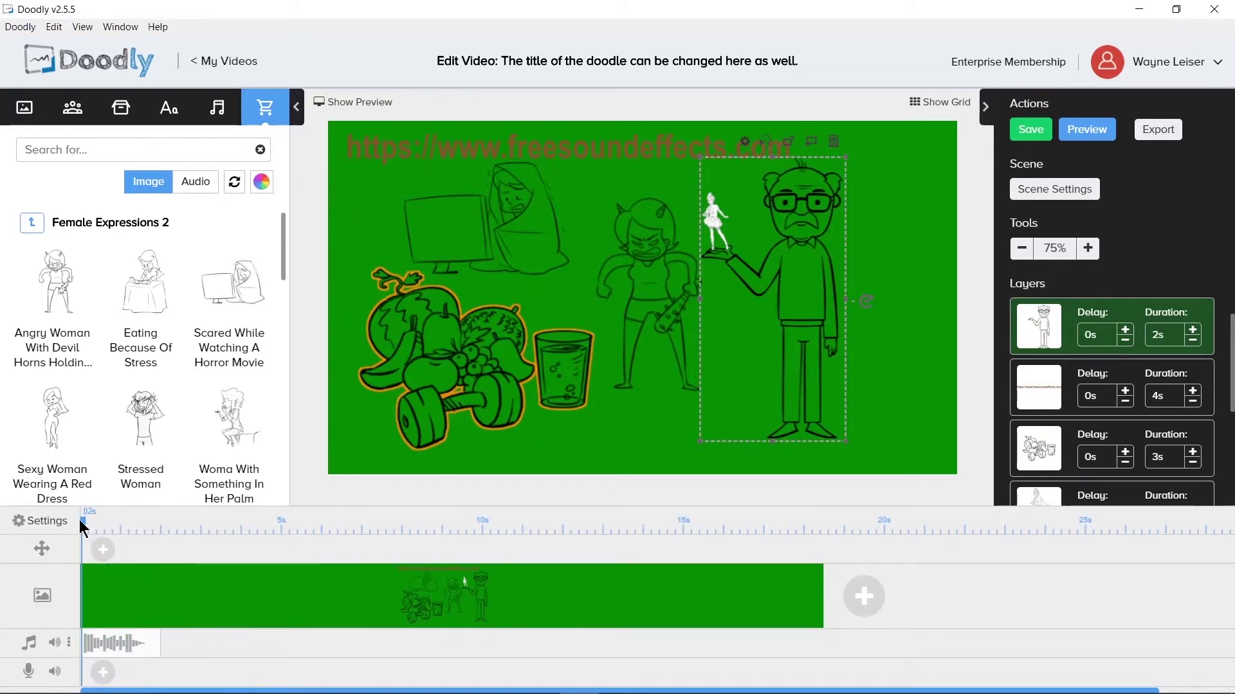
click(344, 102)
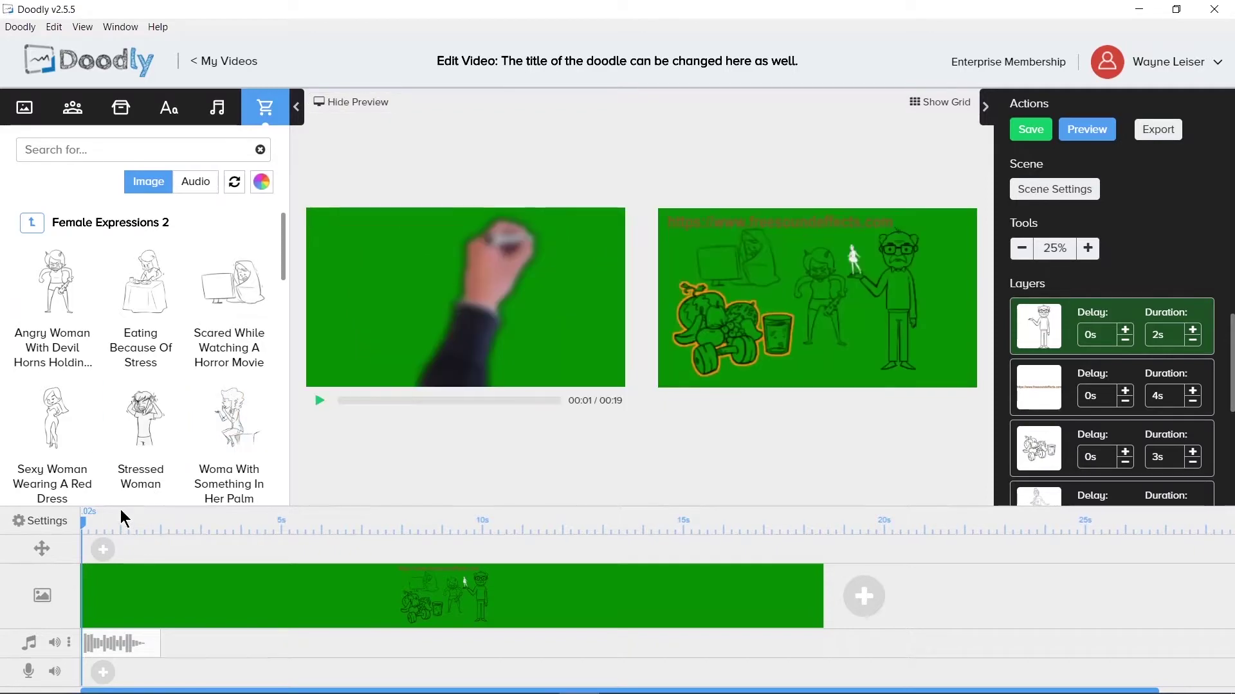
click(85, 521)
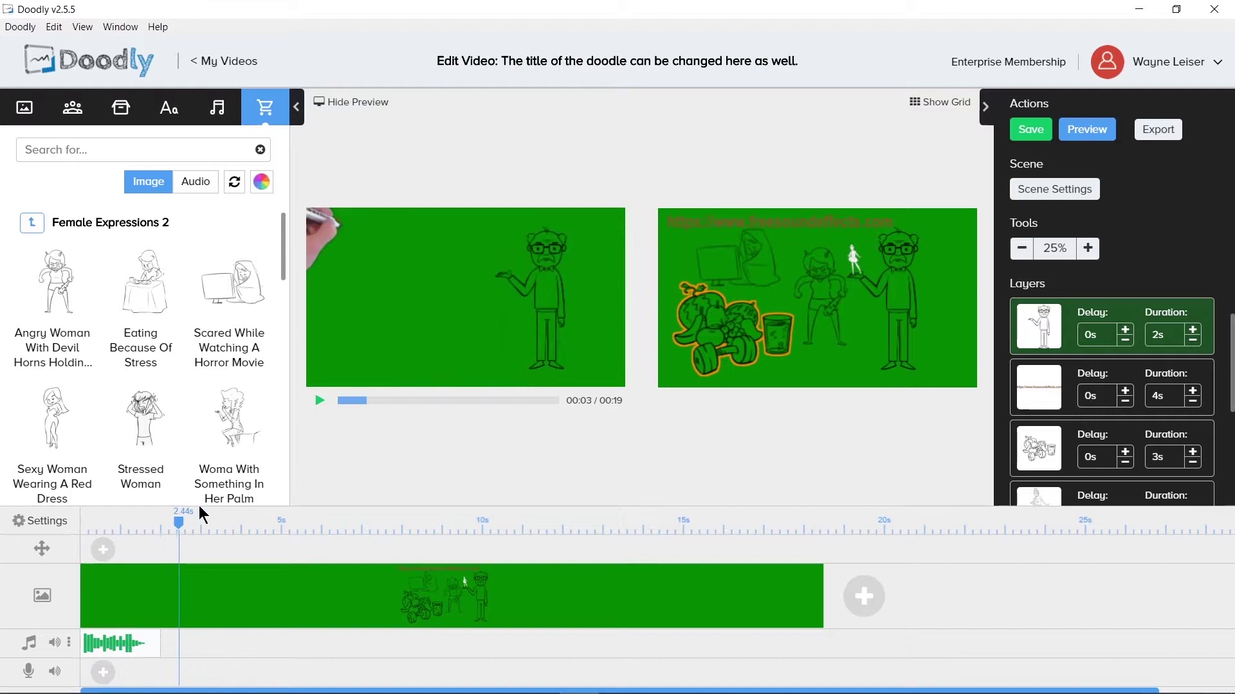
drag(259, 527, 84, 523)
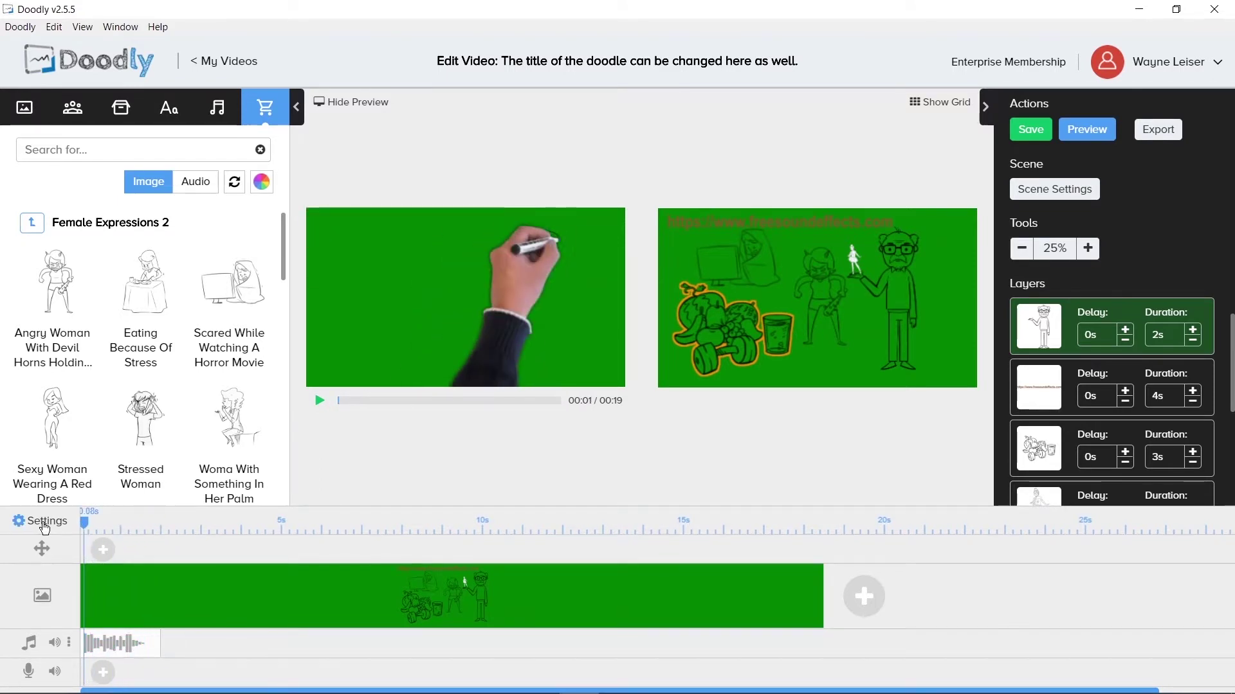
click(45, 525)
Add a pan-and-zoom fx block and slide it a few seconds later along its track
click(103, 549)
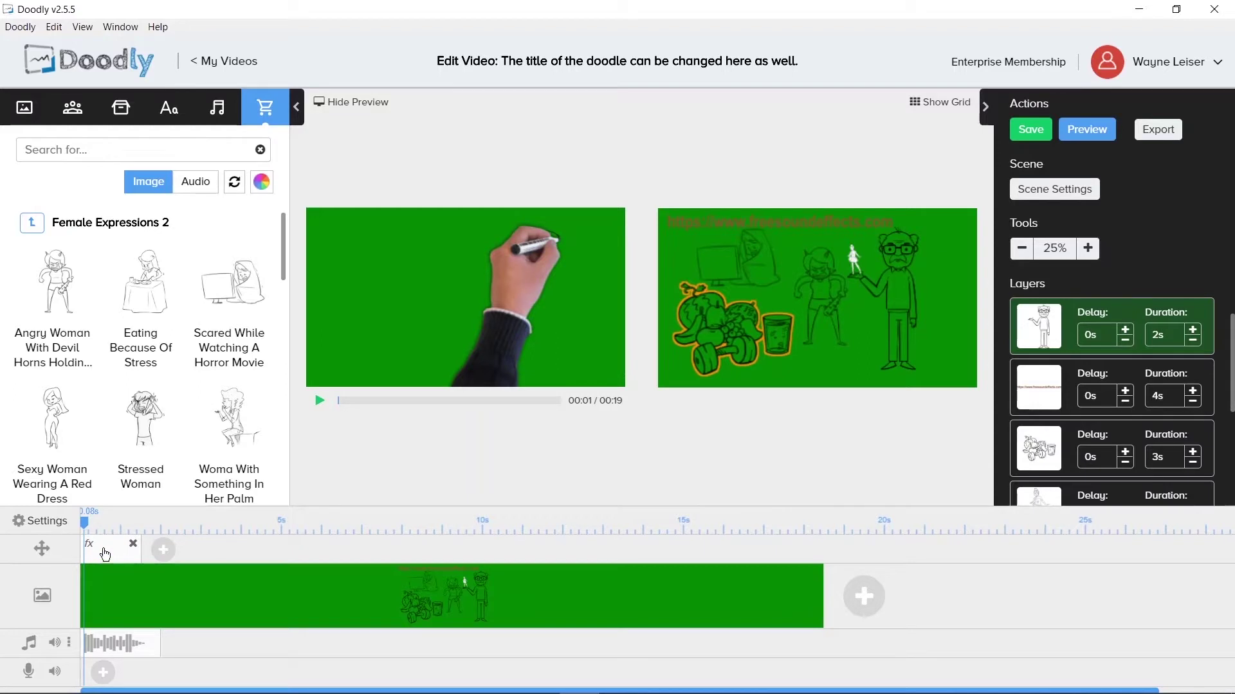
drag(105, 554, 232, 553)
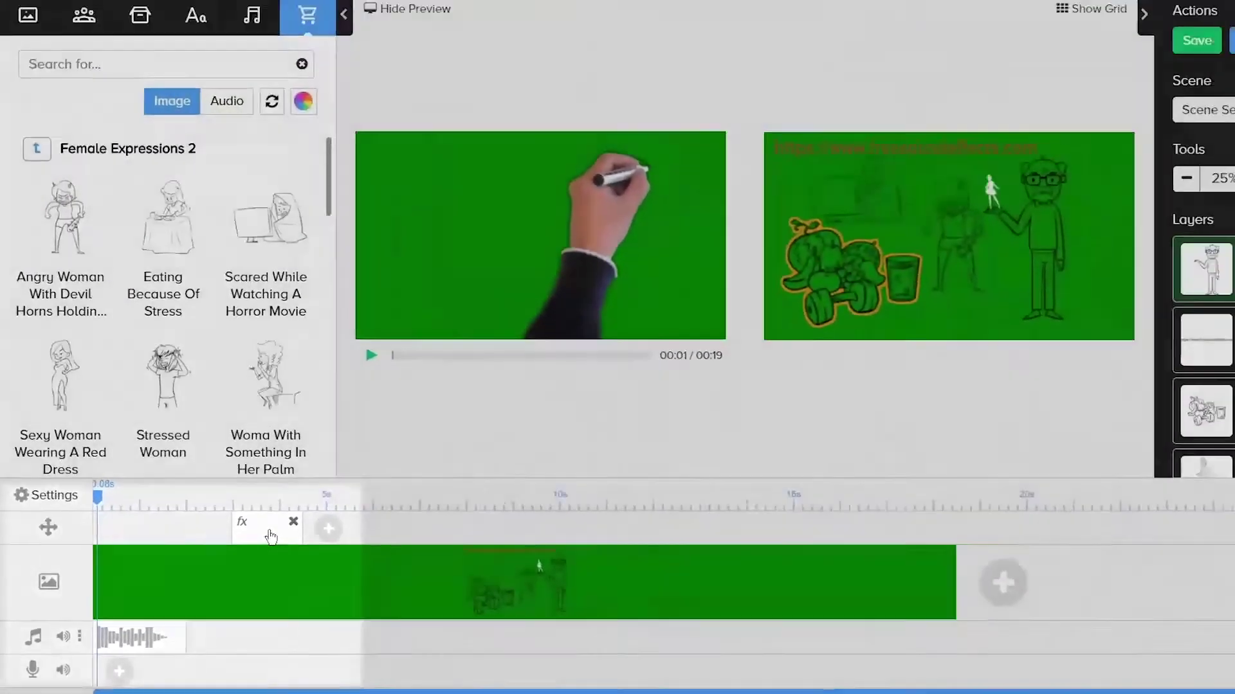
In the pan-and-zoom settings, frame the End on the old man at lower right and preview it
click(270, 537)
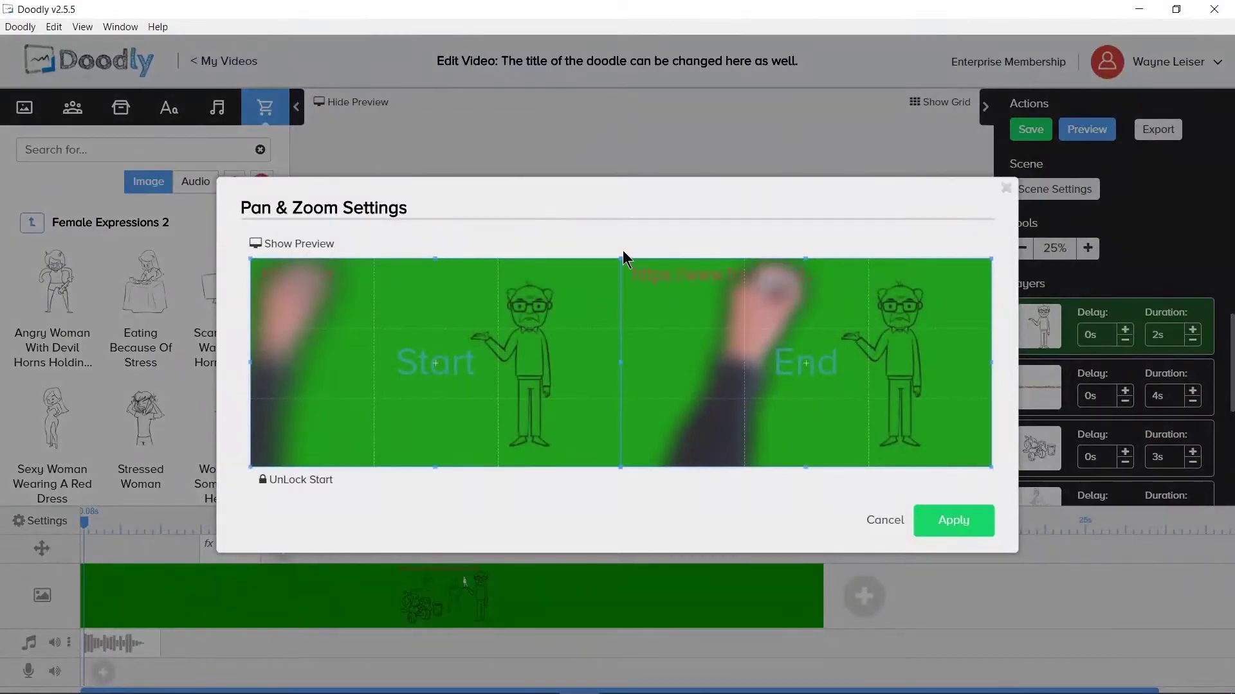
drag(621, 261, 849, 345)
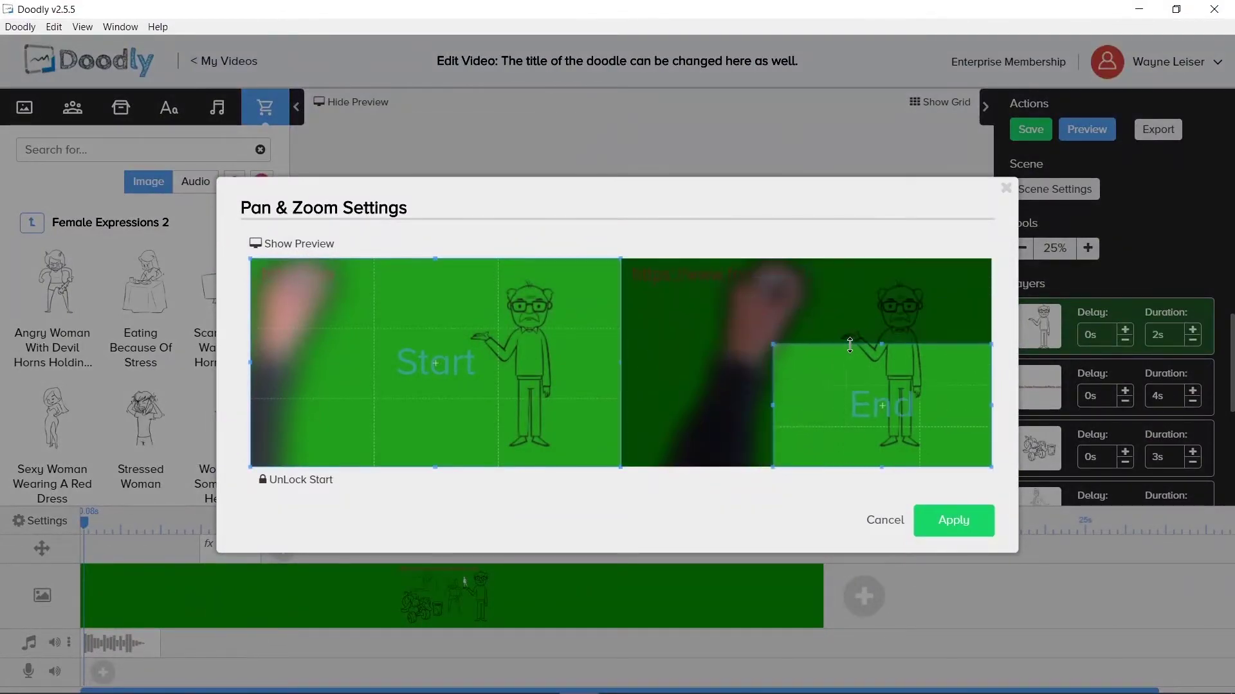
drag(885, 384, 823, 338)
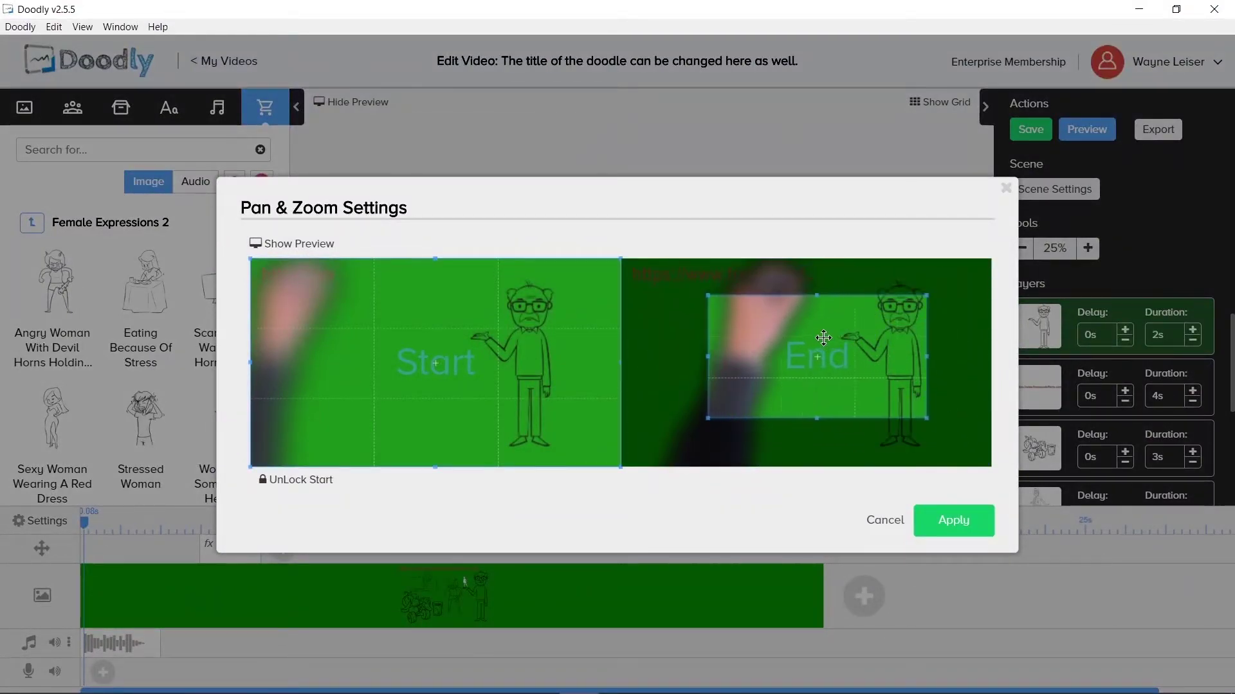
click(313, 246)
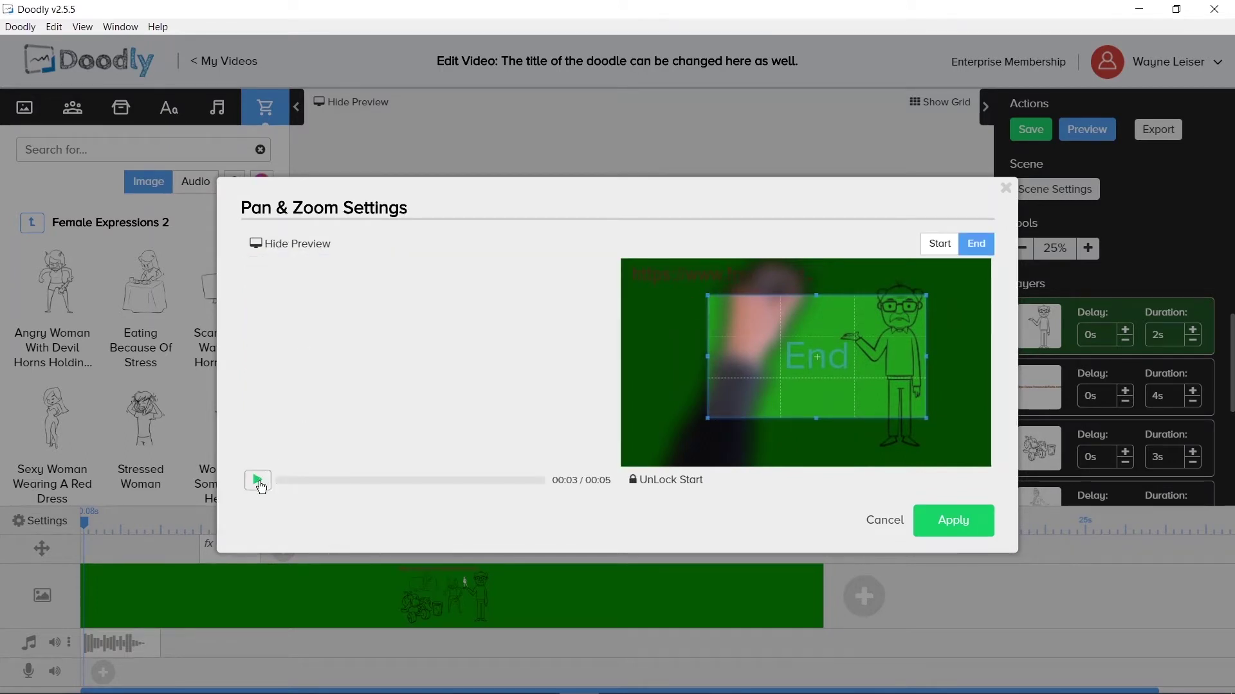
click(257, 480)
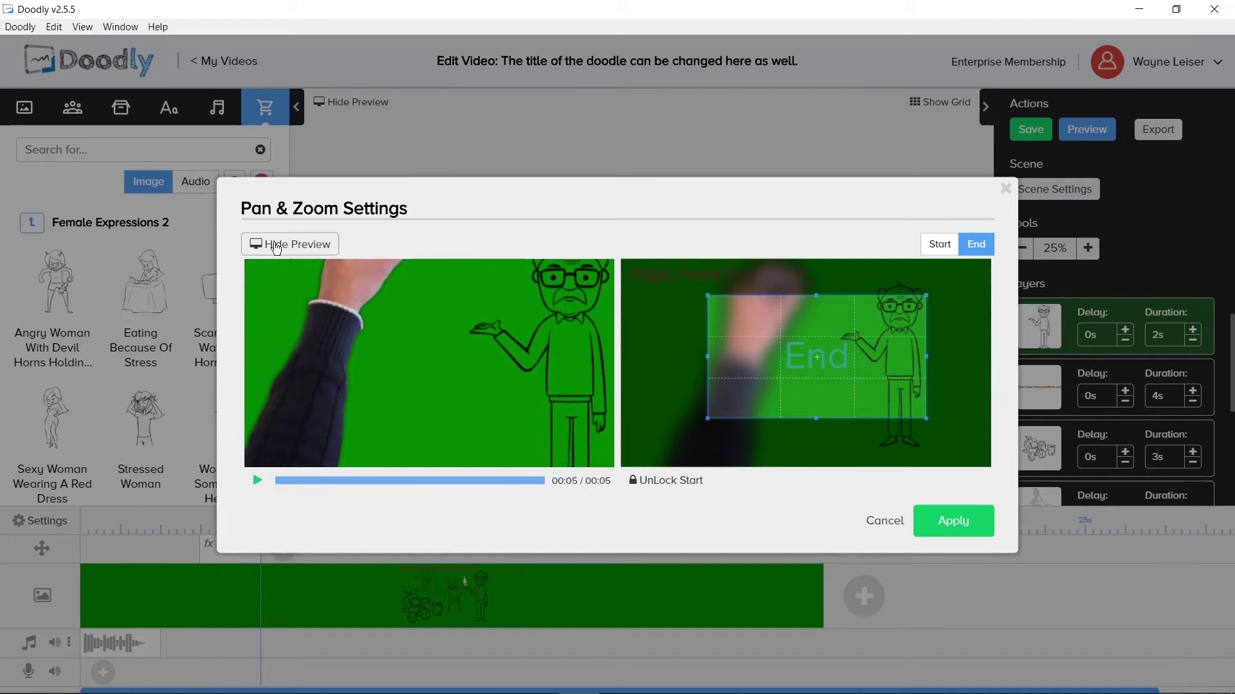
click(276, 250)
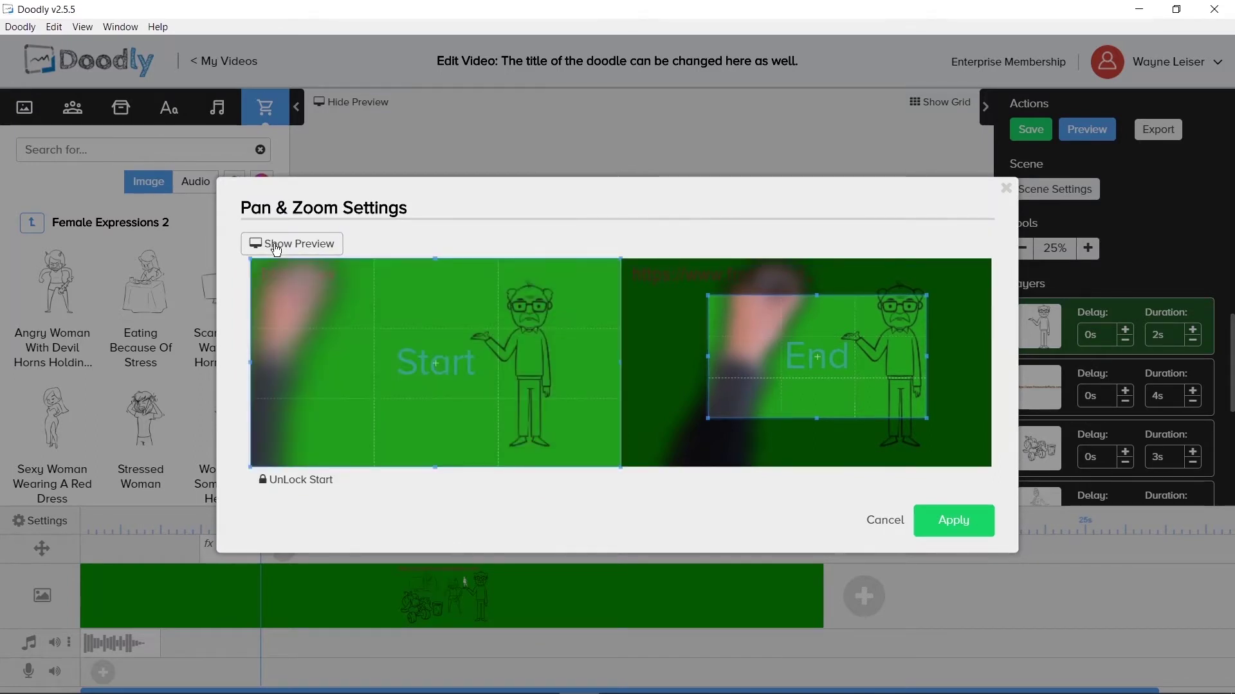
click(277, 247)
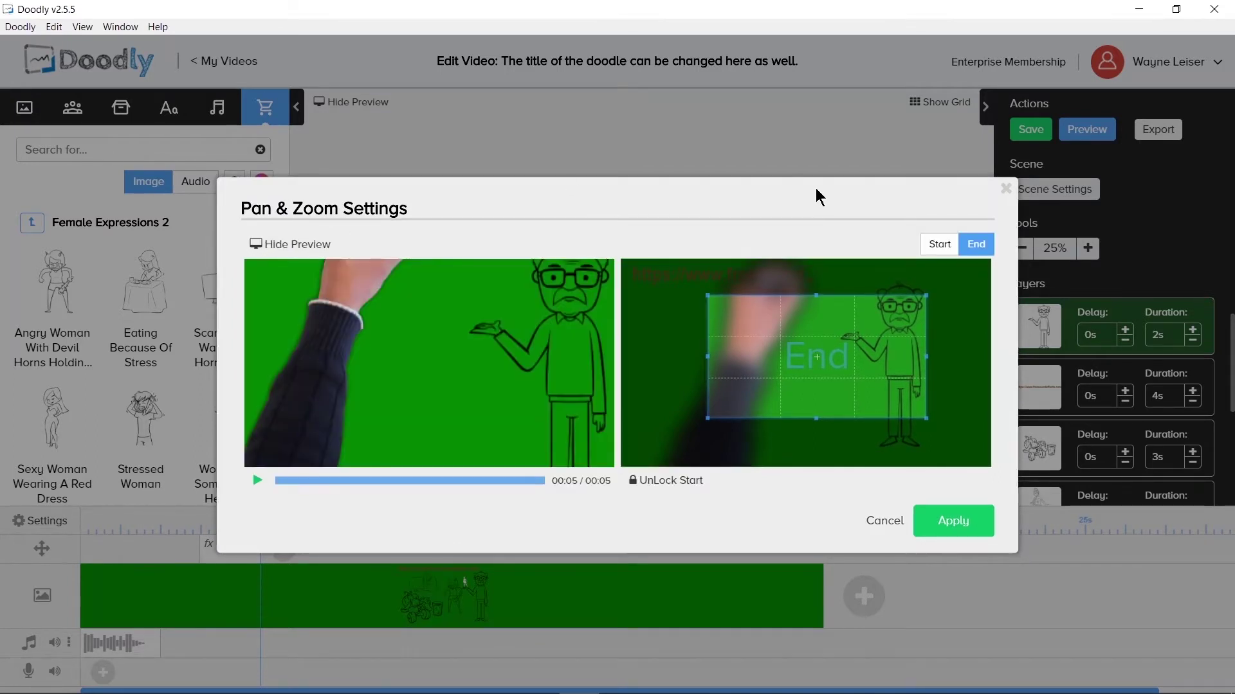
click(937, 248)
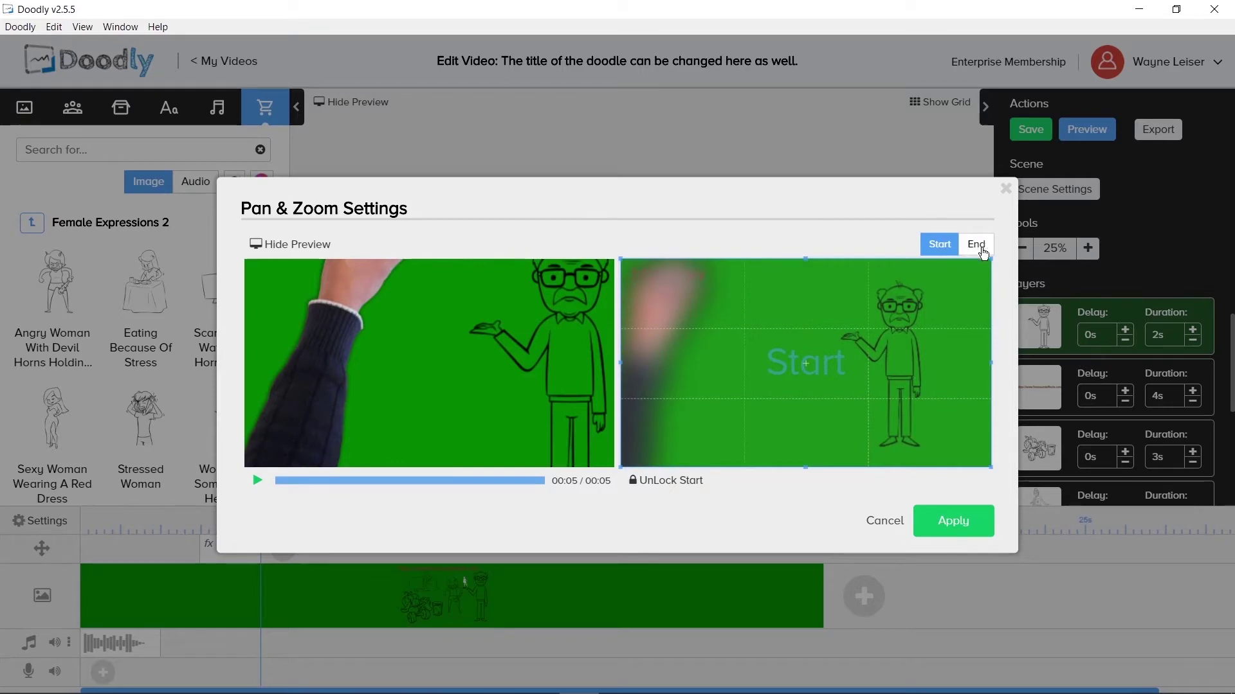
click(974, 247)
click(932, 248)
click(977, 247)
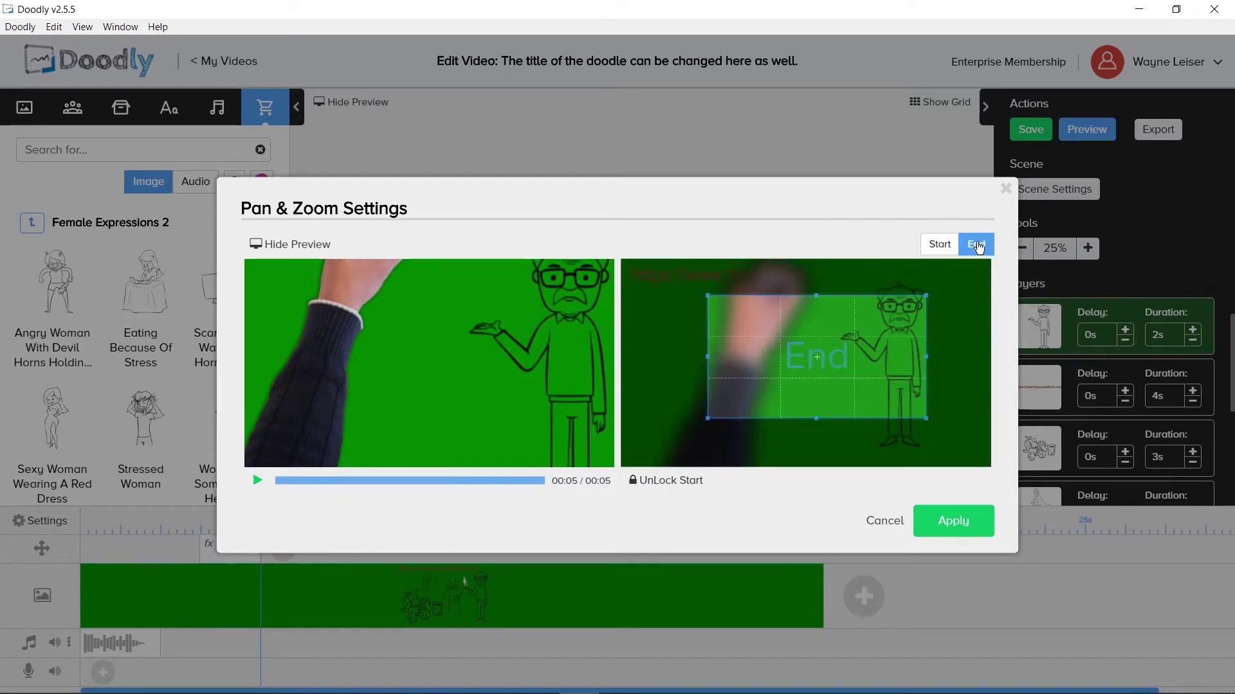
Unlock the Start frame, try it at the top-left and at full scene, and preview each
click(676, 483)
click(940, 248)
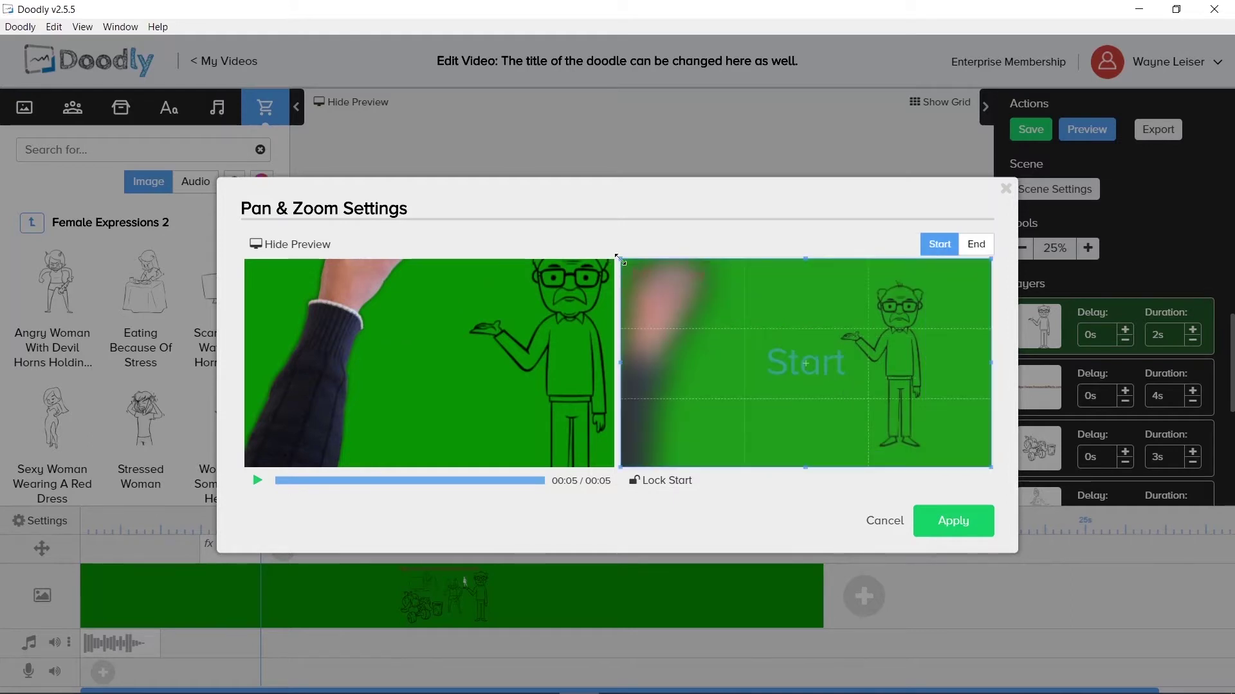
drag(617, 258, 772, 358)
drag(879, 413, 724, 317)
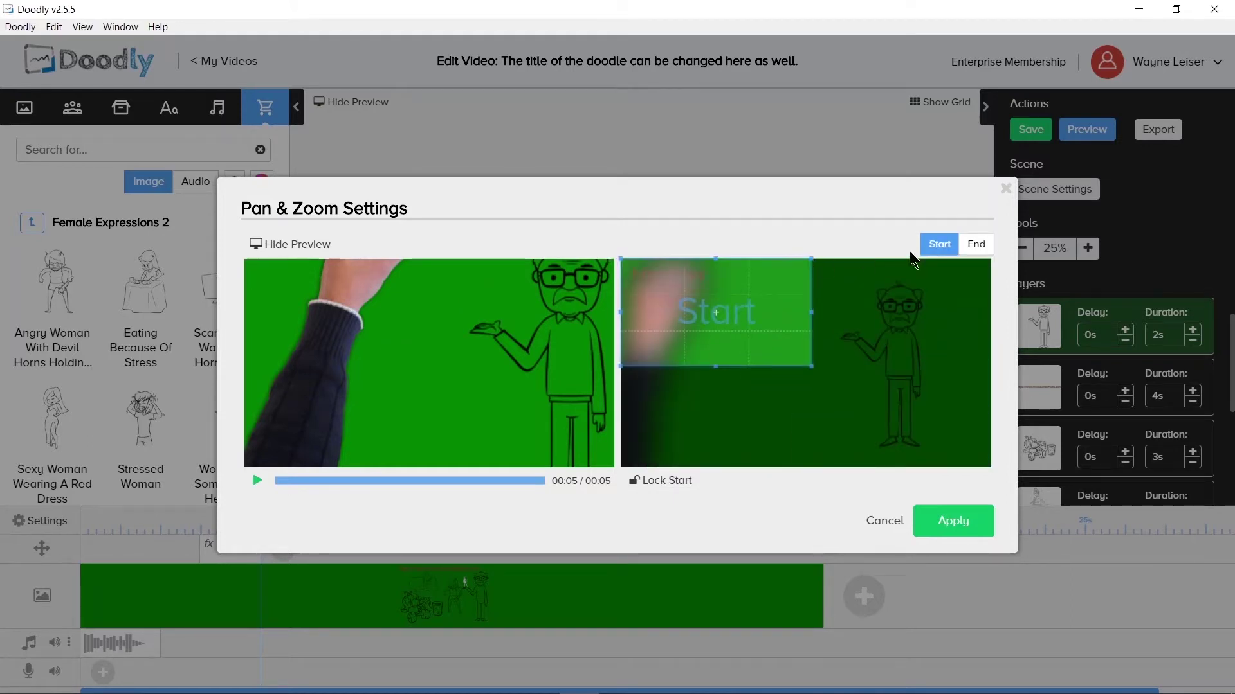
click(975, 244)
click(938, 244)
click(258, 487)
drag(811, 365, 993, 468)
click(258, 483)
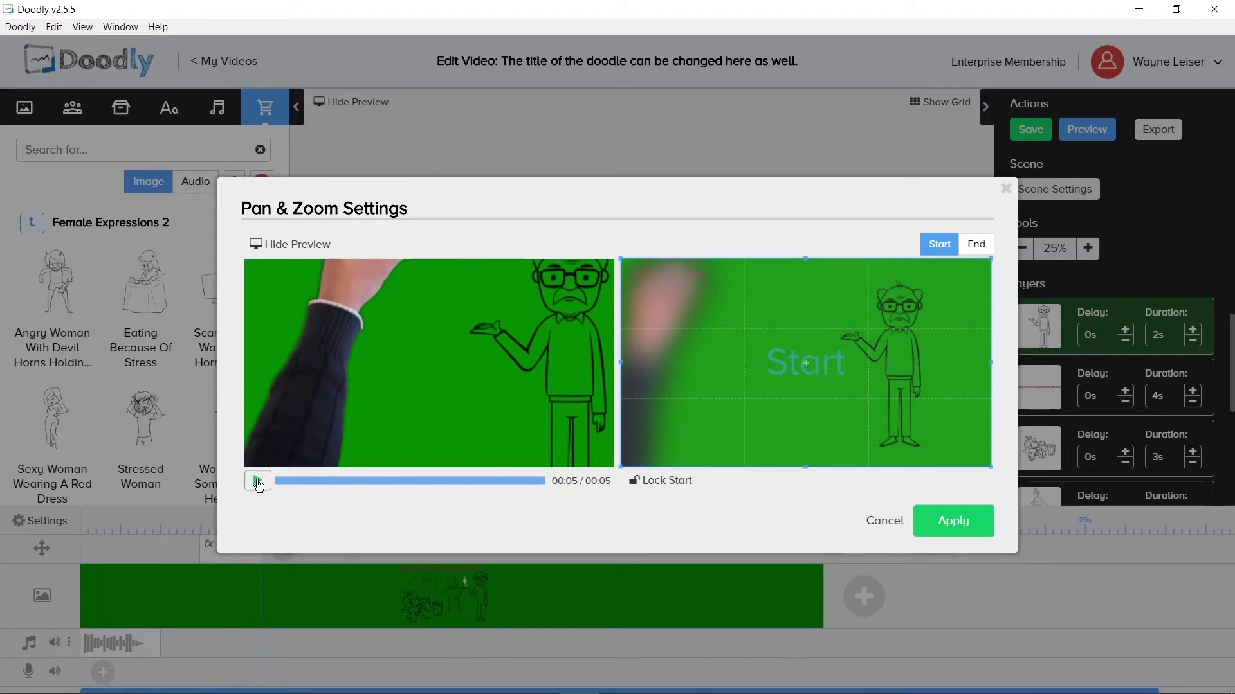
Set Start to the upper-left corner and End to the whole scene, then preview the move
drag(991, 467, 782, 350)
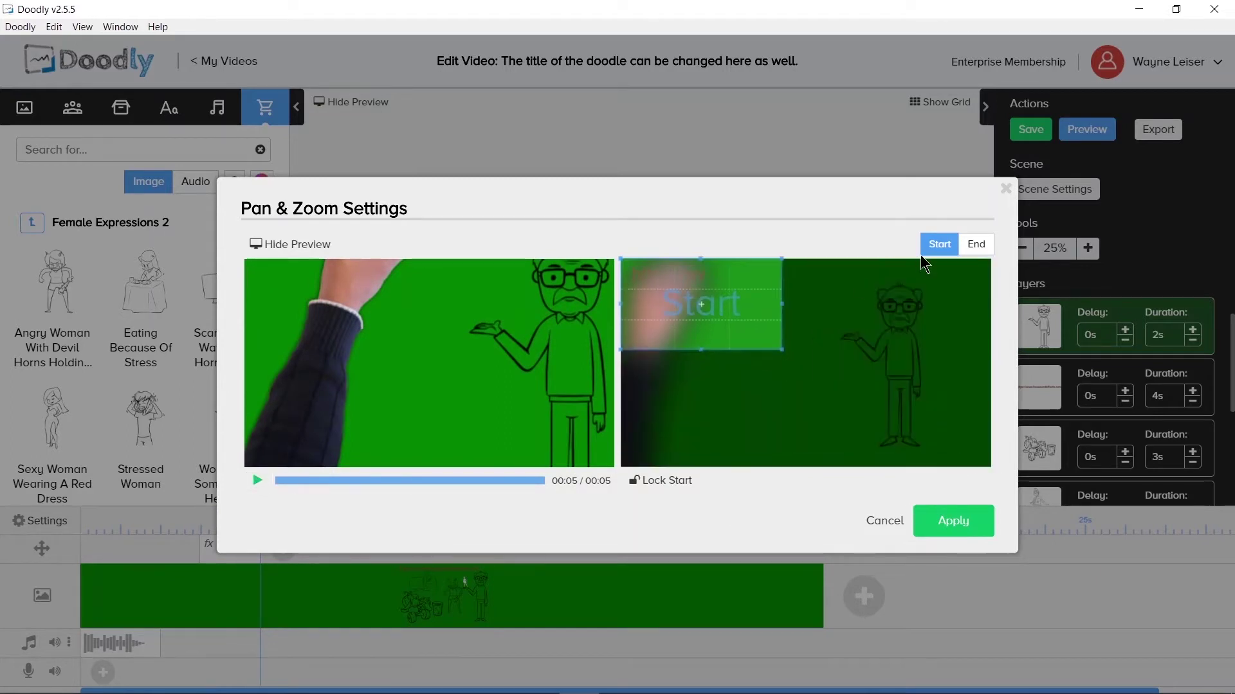
click(976, 244)
drag(925, 419, 991, 455)
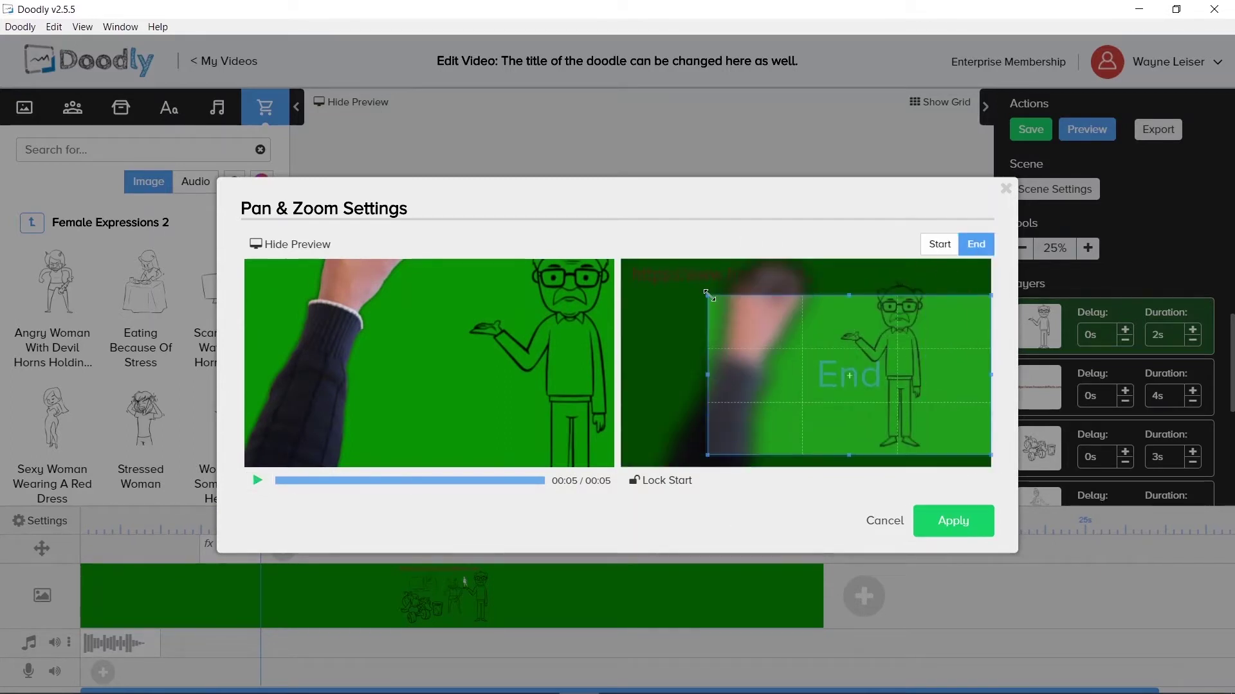
drag(708, 295, 642, 259)
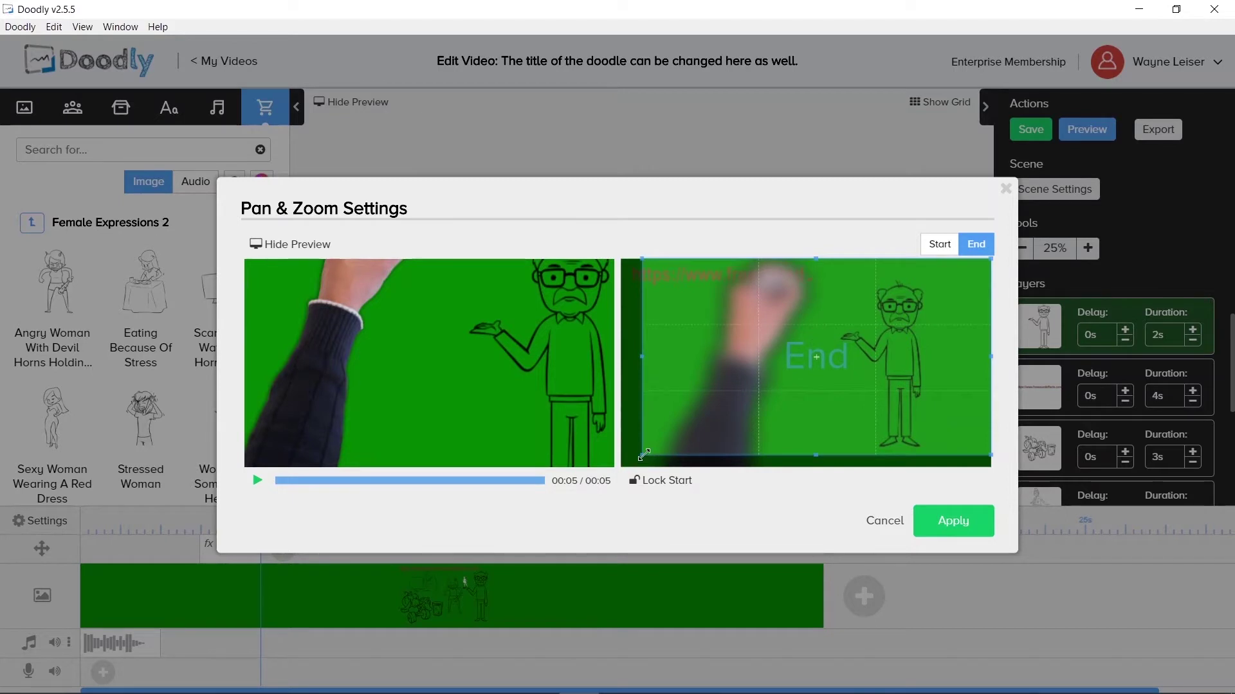
drag(644, 455, 621, 467)
click(256, 480)
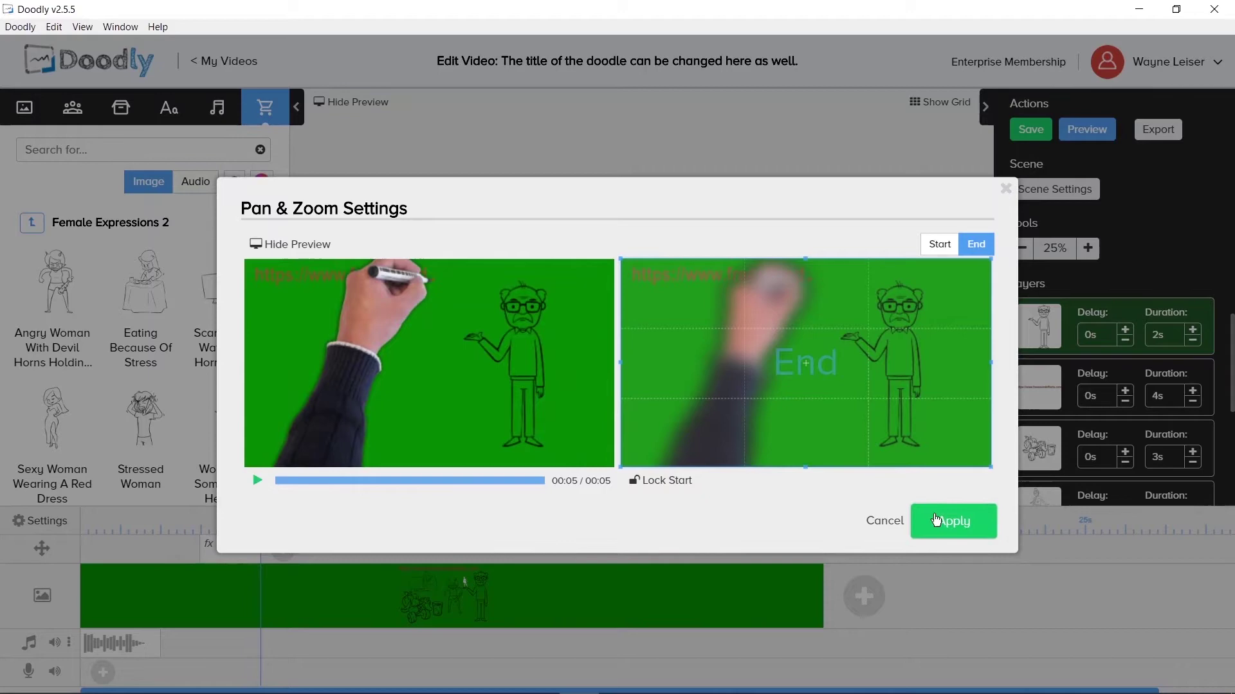
click(958, 520)
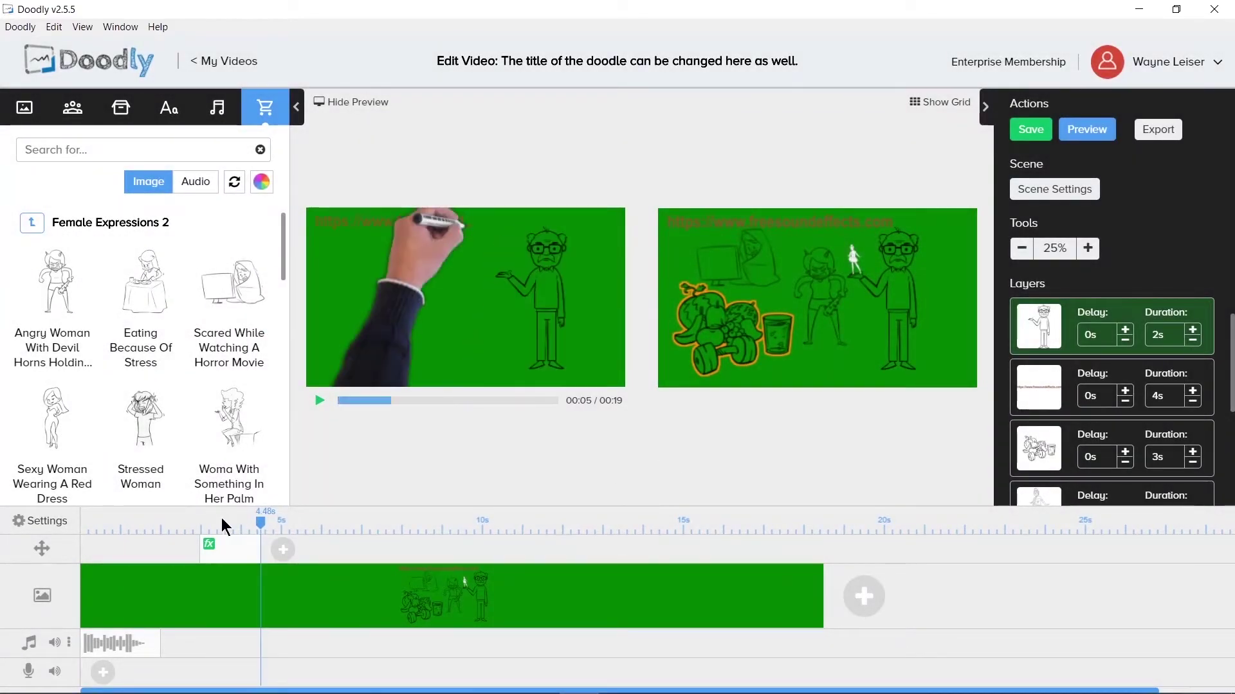
drag(221, 522, 70, 513)
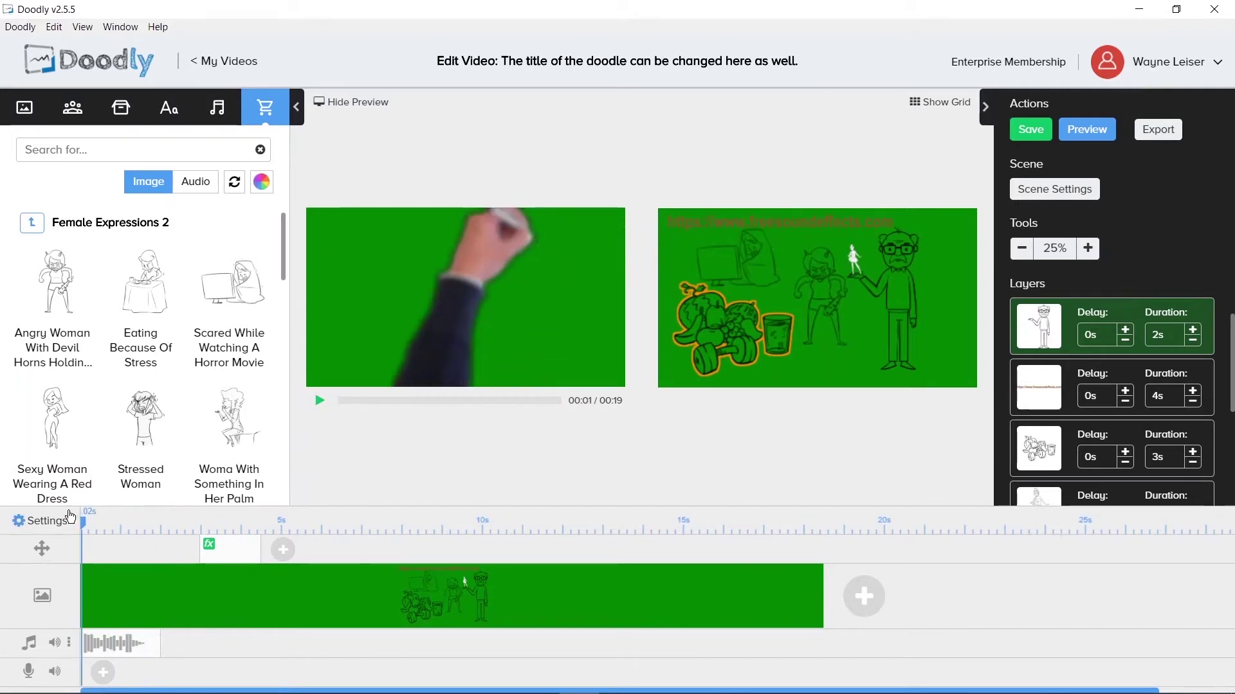
click(319, 400)
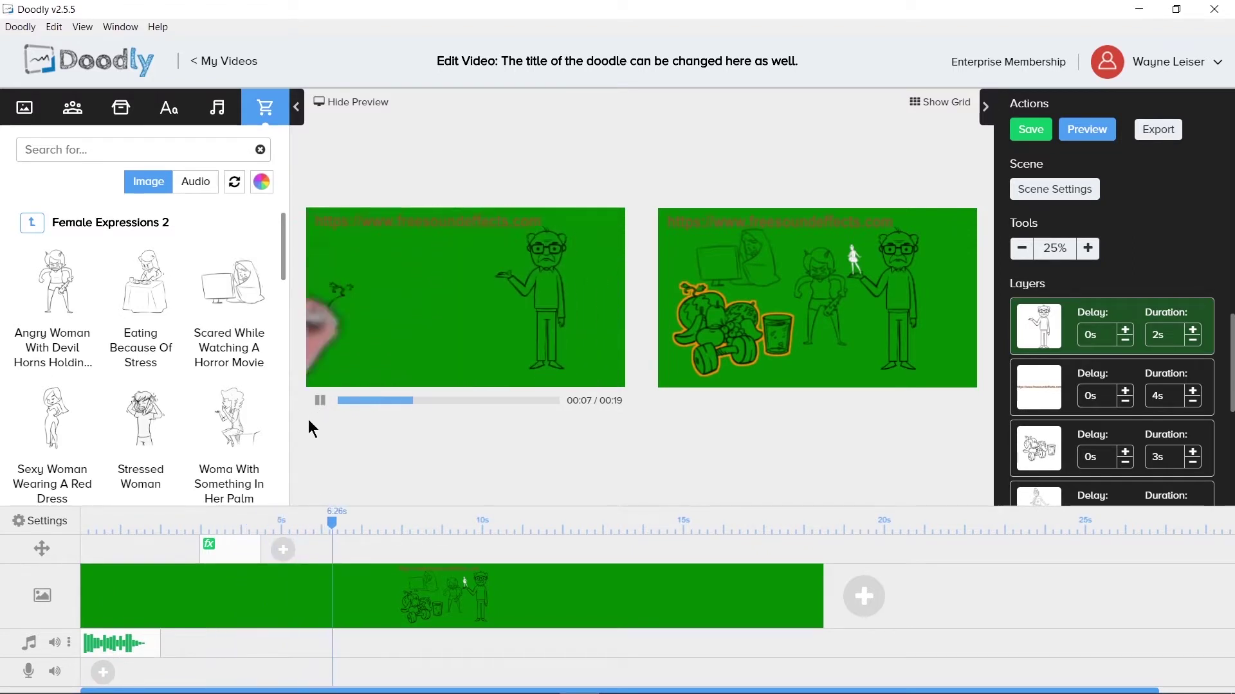
click(321, 405)
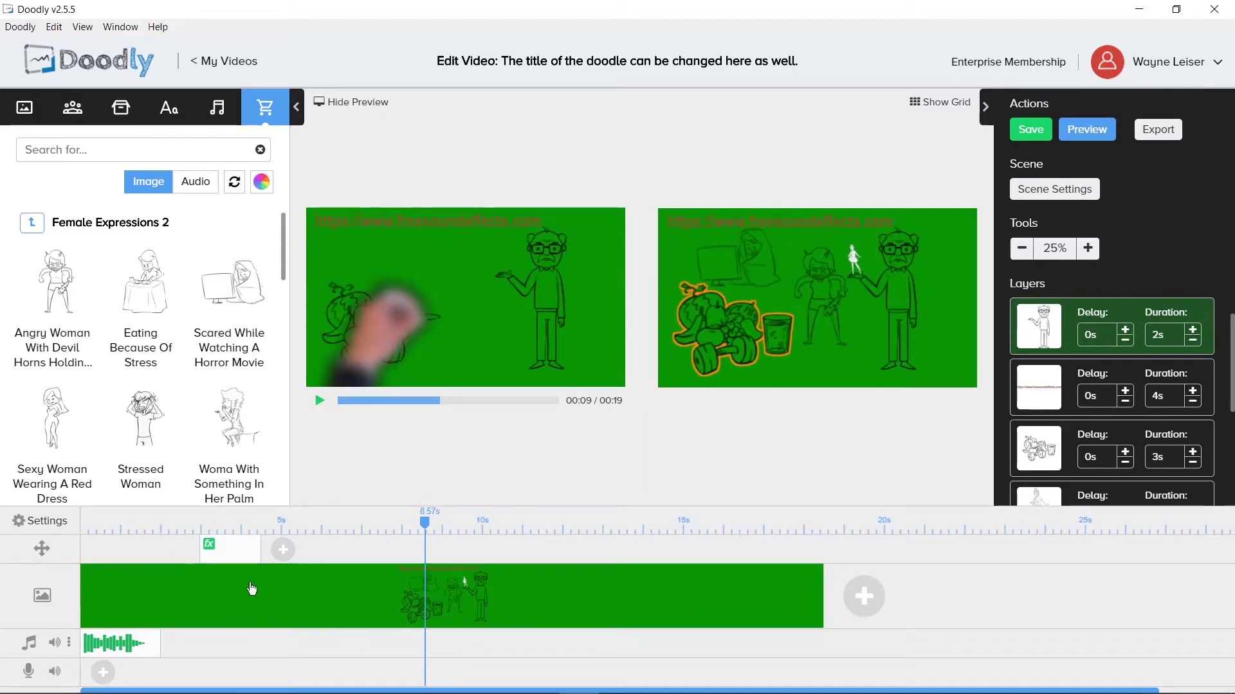
drag(260, 551, 168, 514)
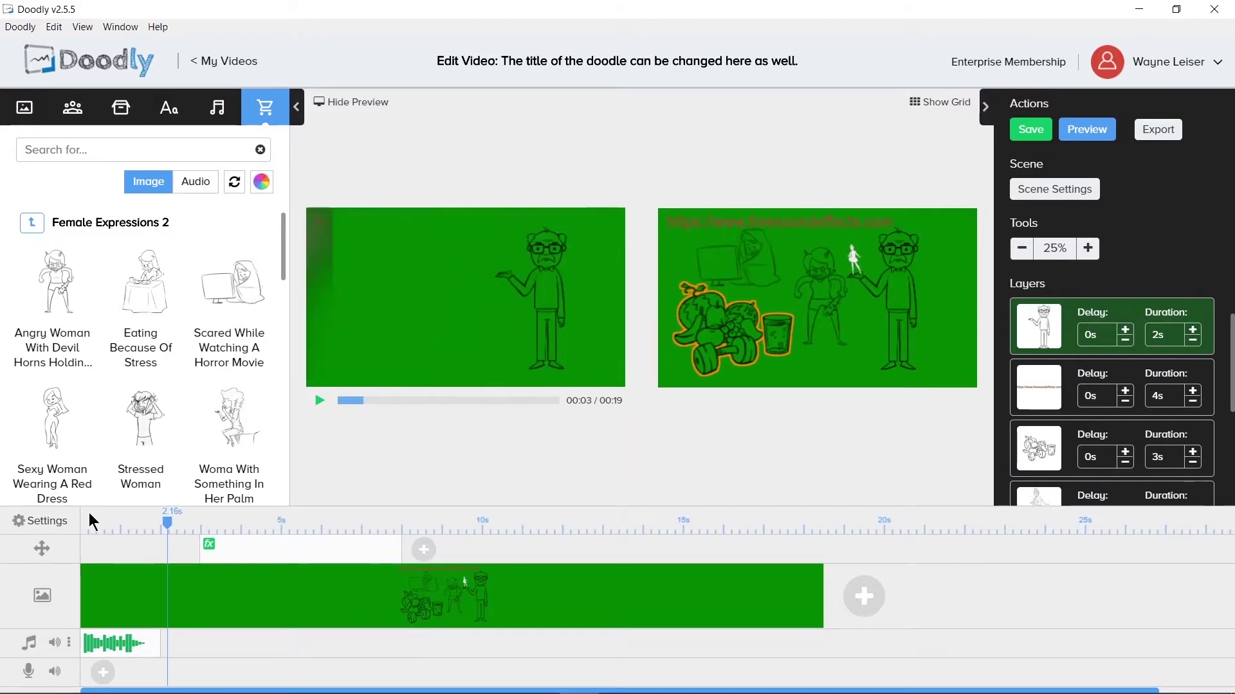
drag(87, 523, 77, 521)
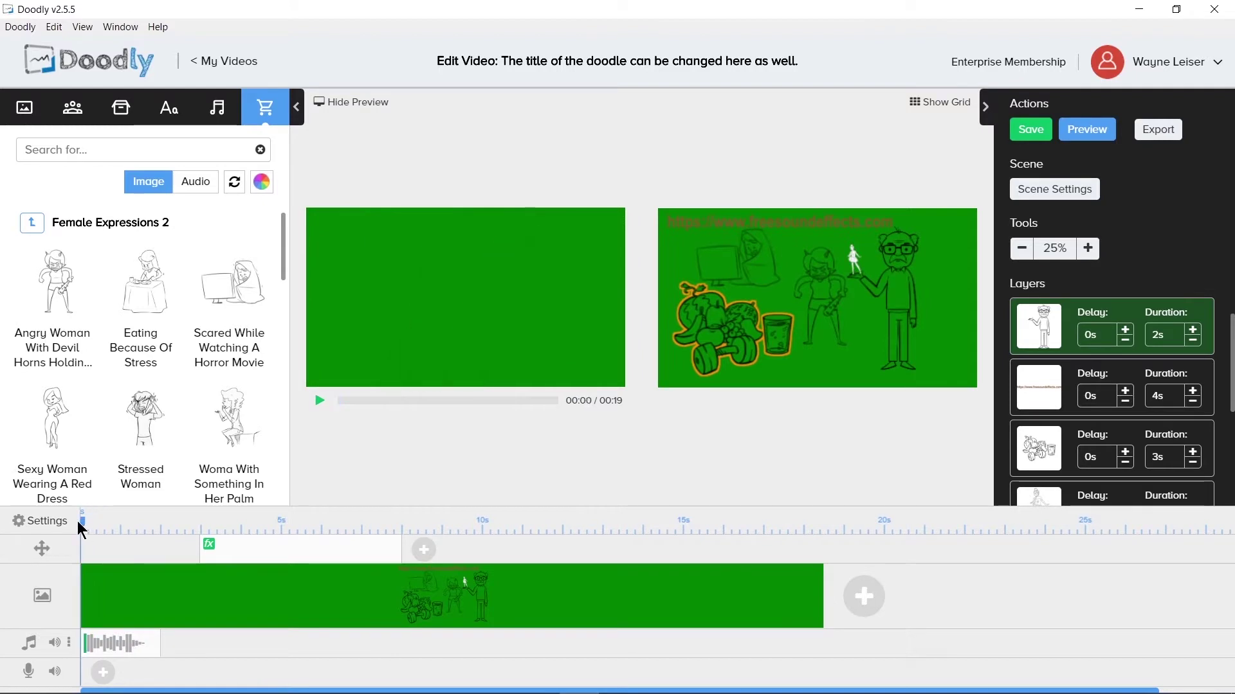
click(319, 401)
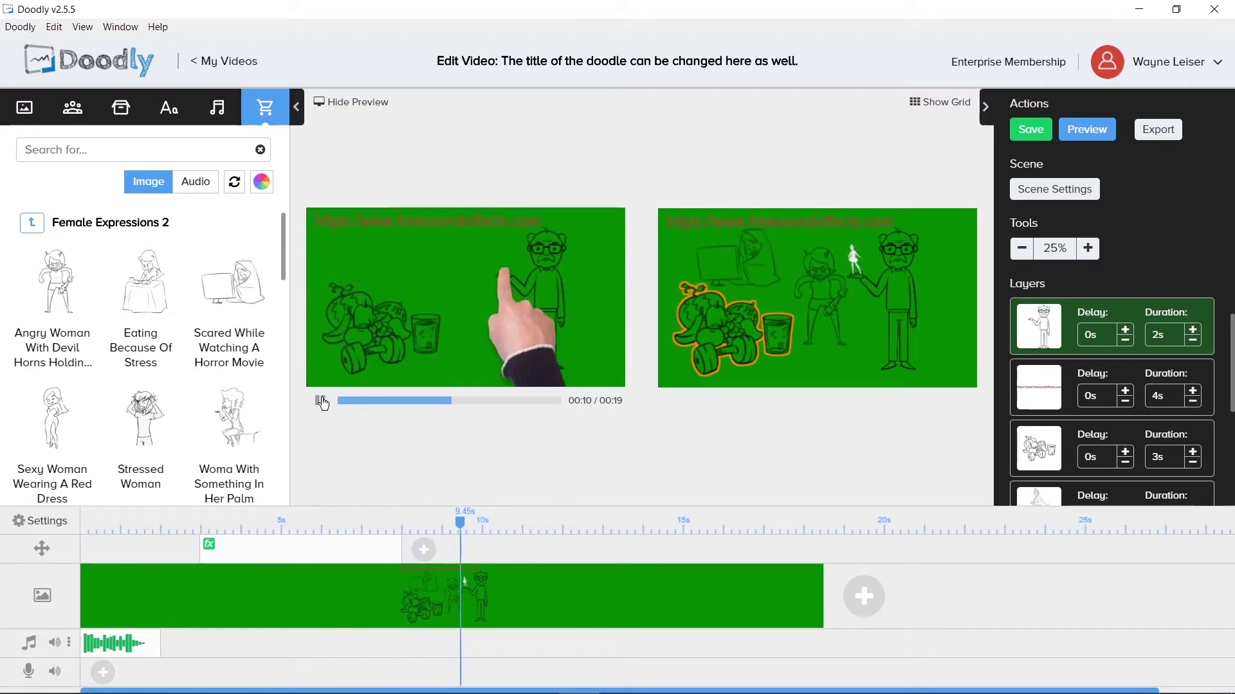
click(319, 401)
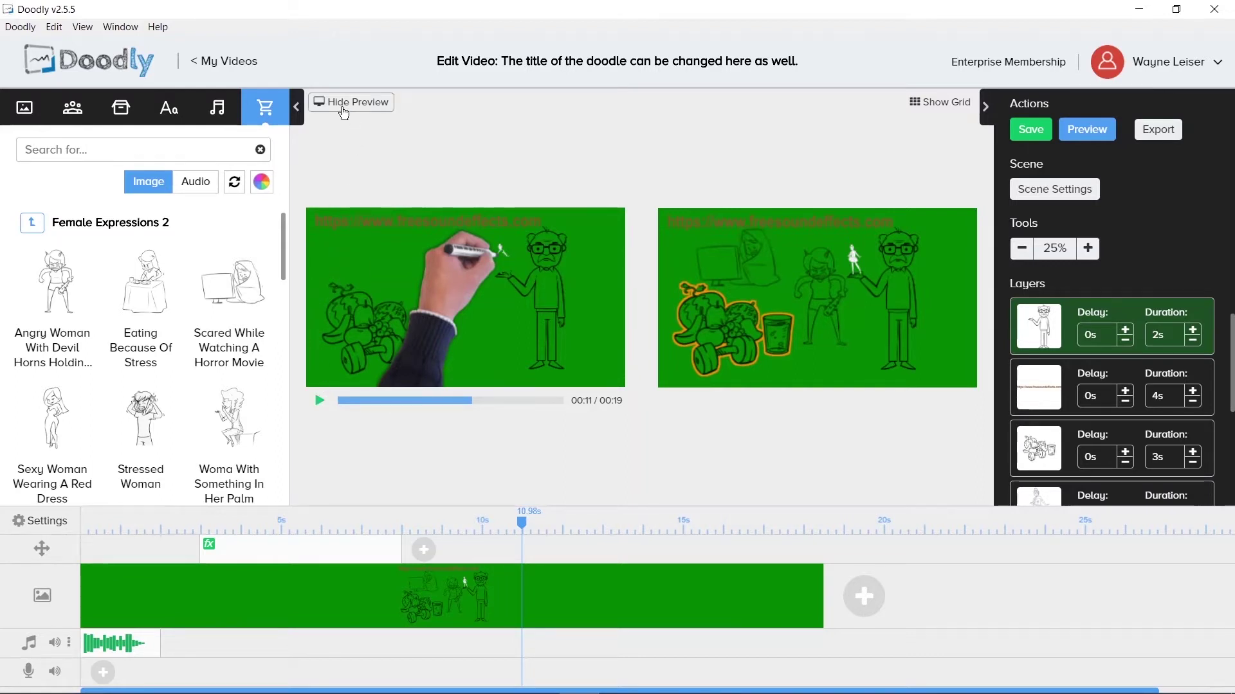
Collapse the asset library and actions panel, then reopen the actions and layers panel
click(297, 108)
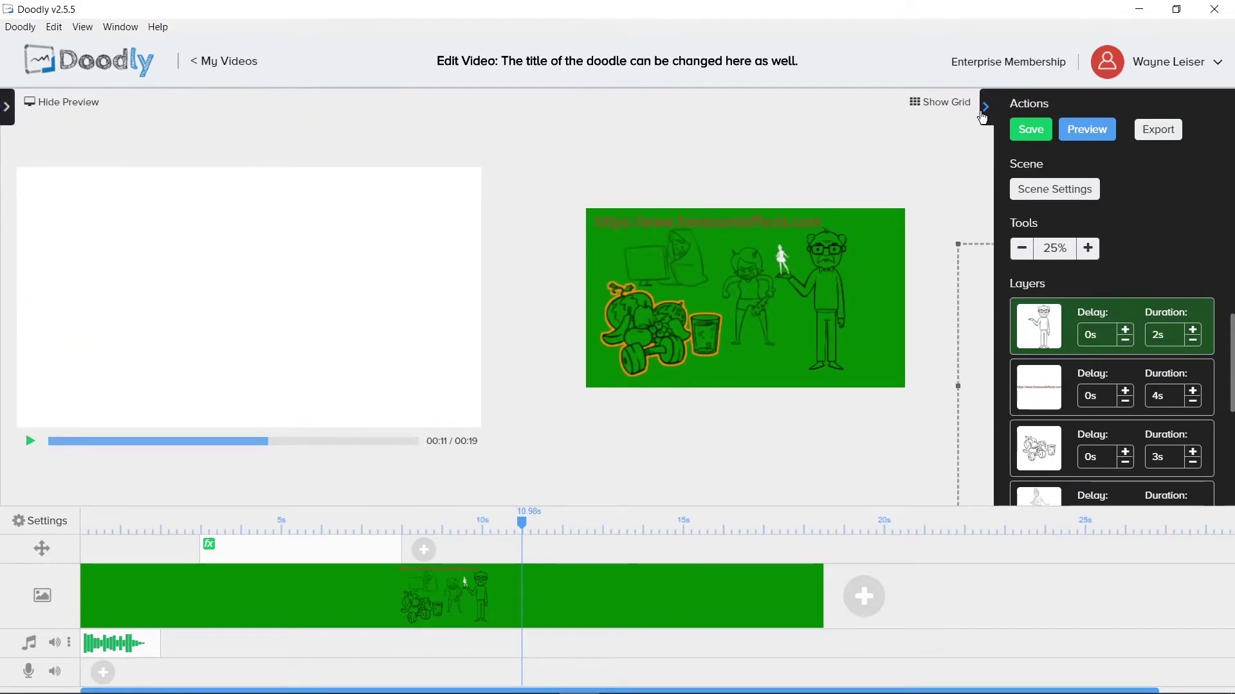
click(986, 110)
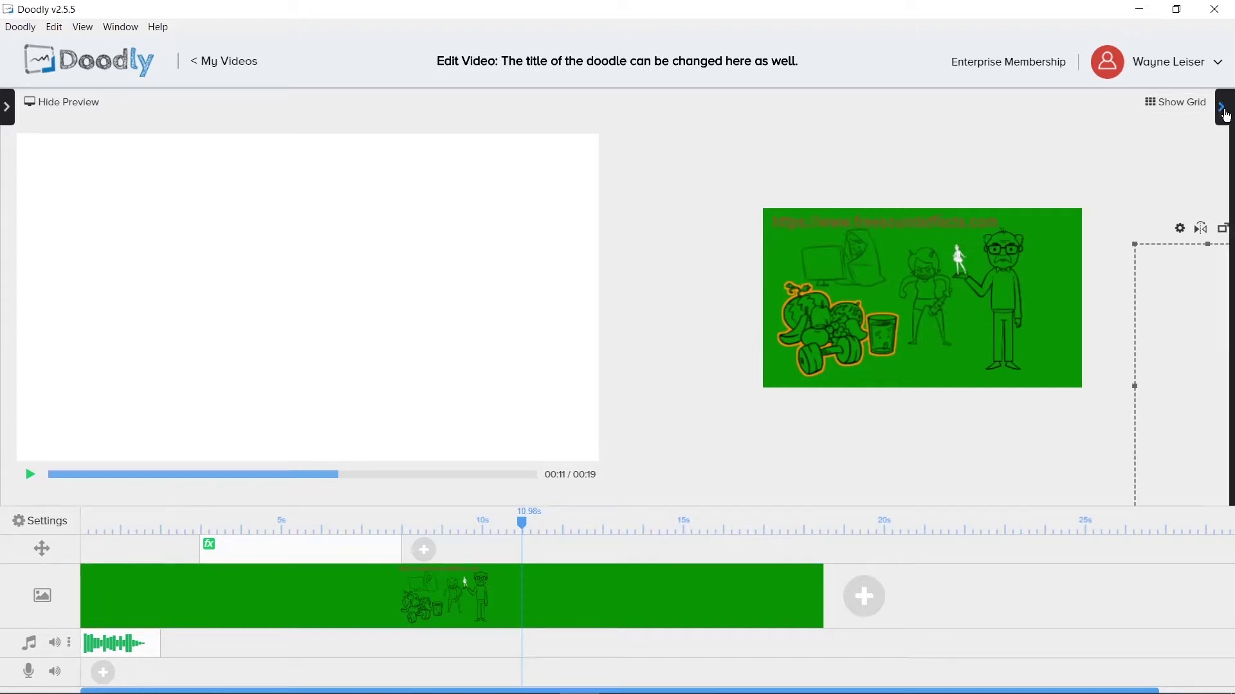
click(1226, 111)
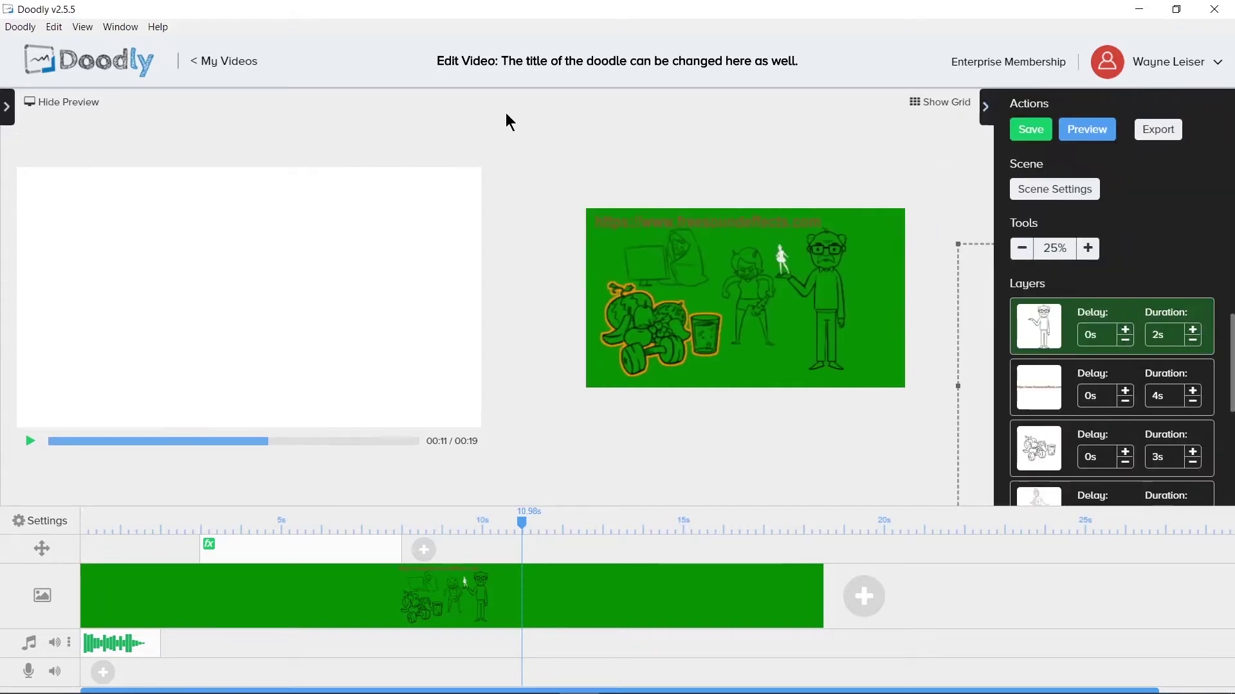
Reopen the asset library and begin recording a voiceover on the voice track
click(7, 109)
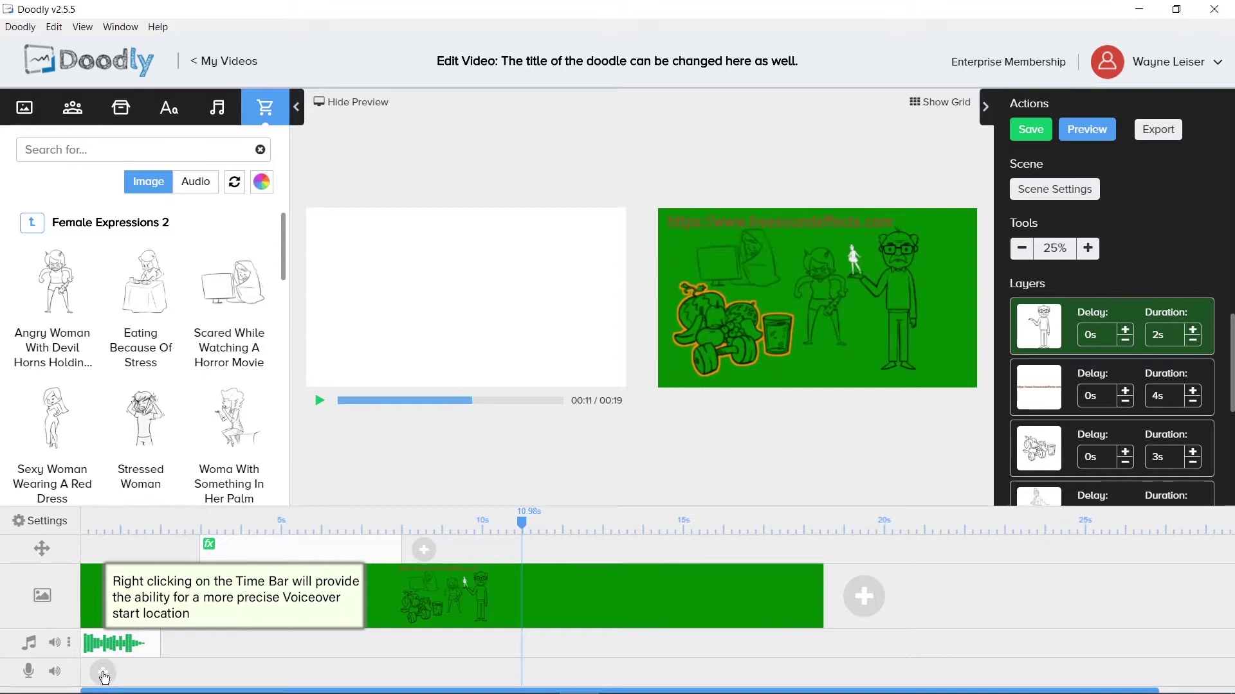
click(102, 676)
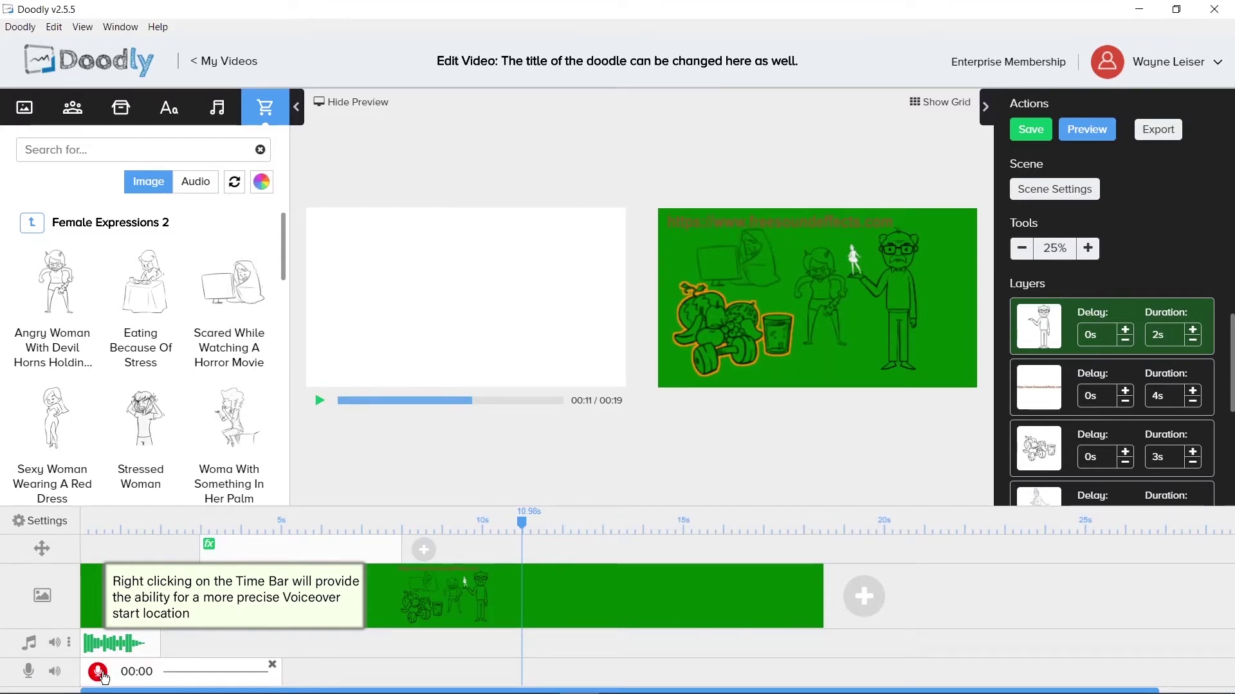
click(98, 676)
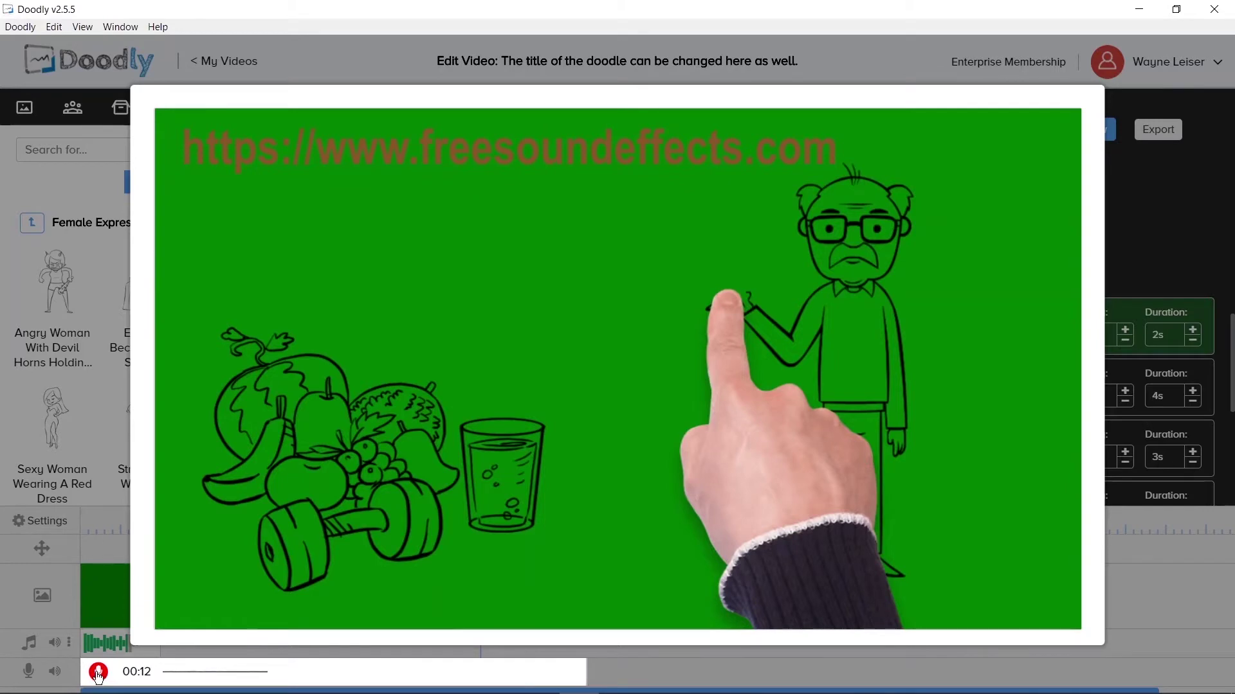
Stop recording, leaving a roughly 12-second narration clip on the voiceover track
click(99, 673)
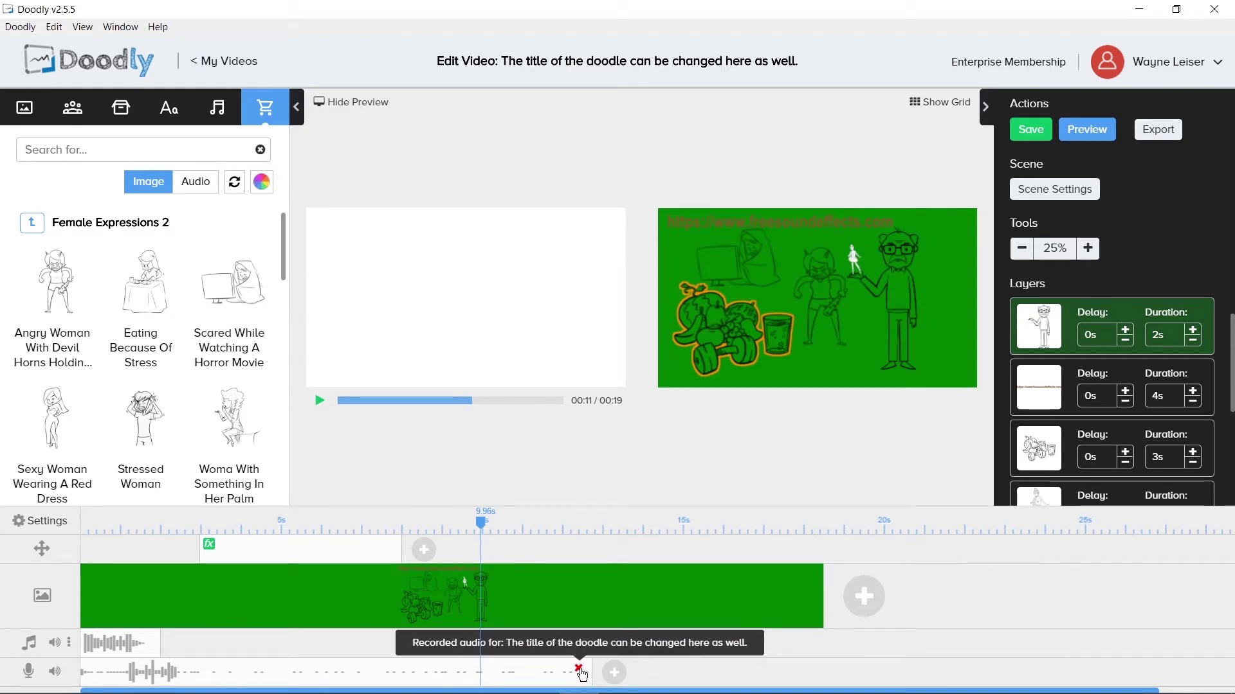
Delete the voiceover clip and append an empty second scene, extending the video to 00:25
click(578, 669)
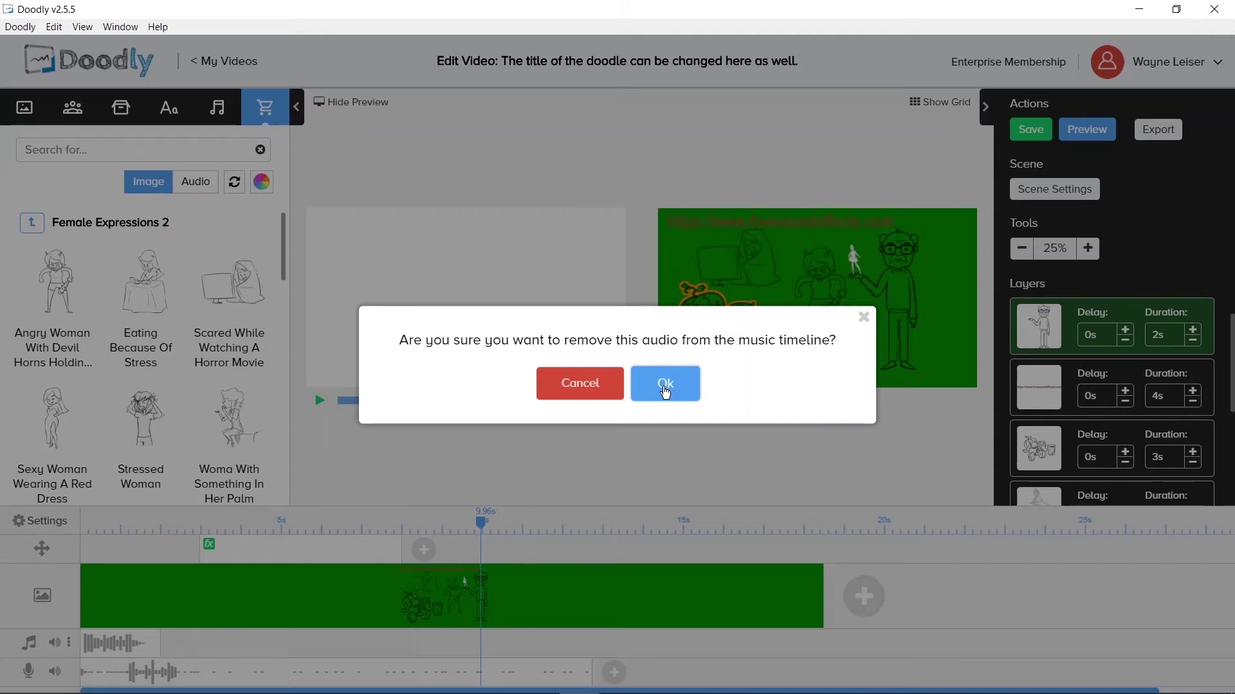
click(665, 388)
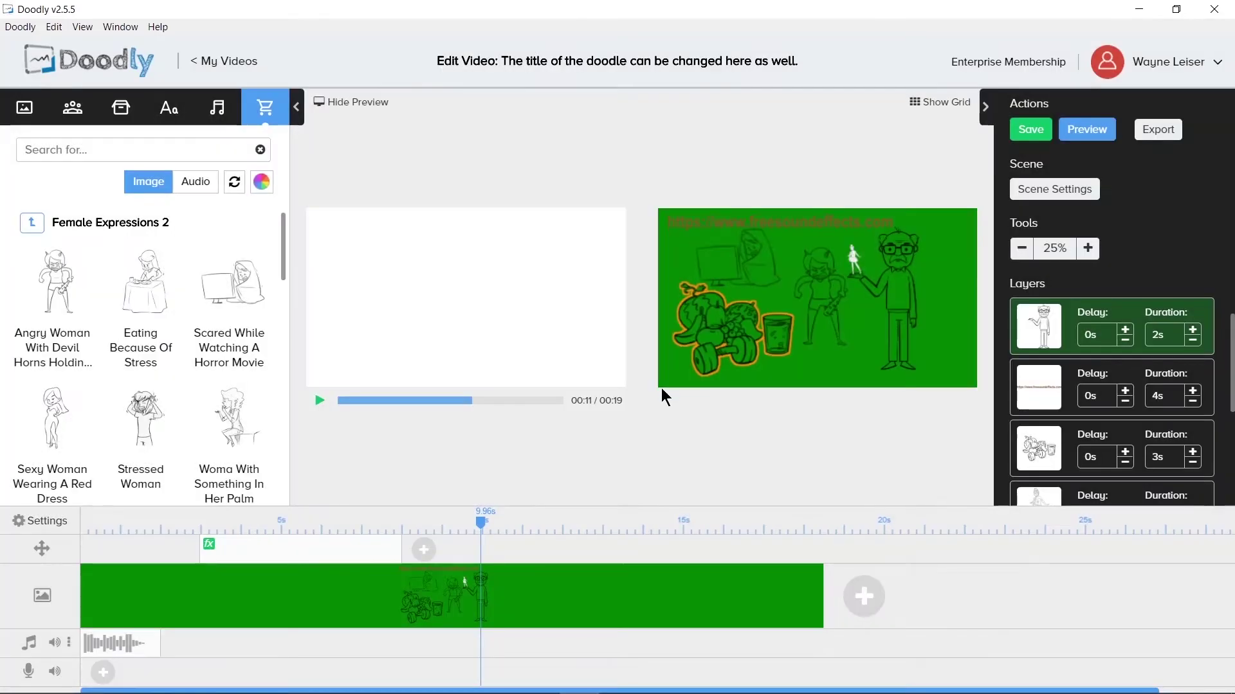
click(863, 596)
Play briefly from the new scene, then hide the preview player to enlarge the canvas
click(799, 530)
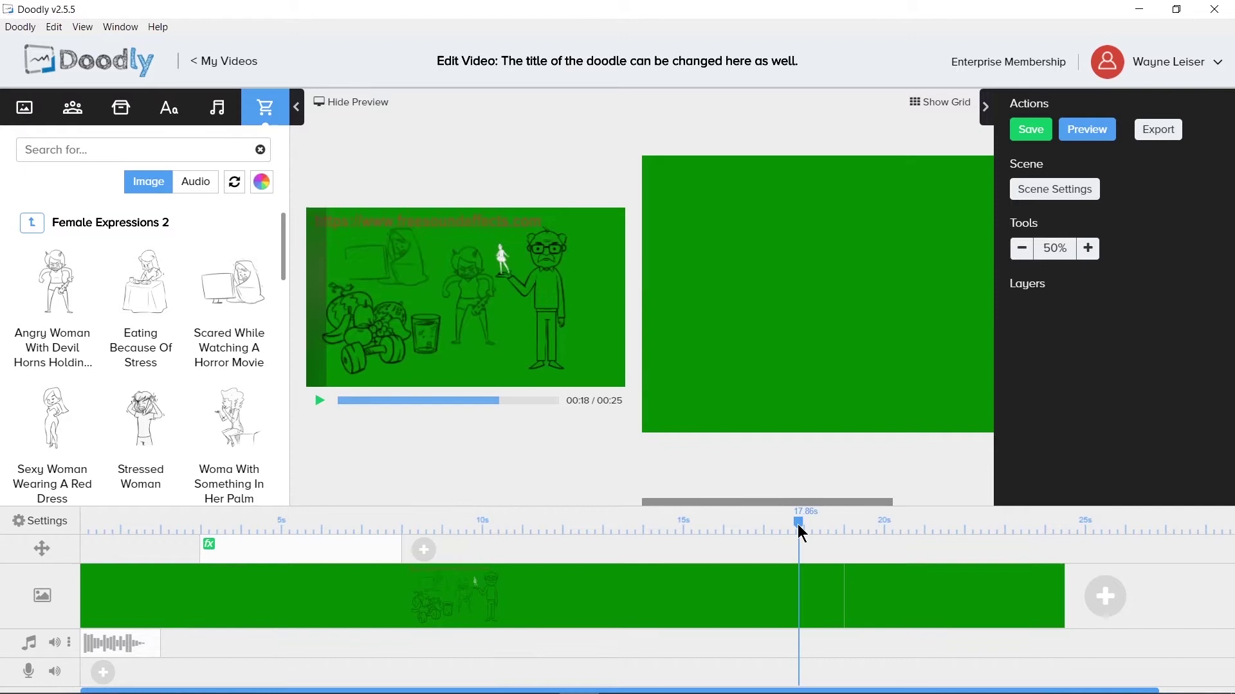
click(320, 401)
click(321, 403)
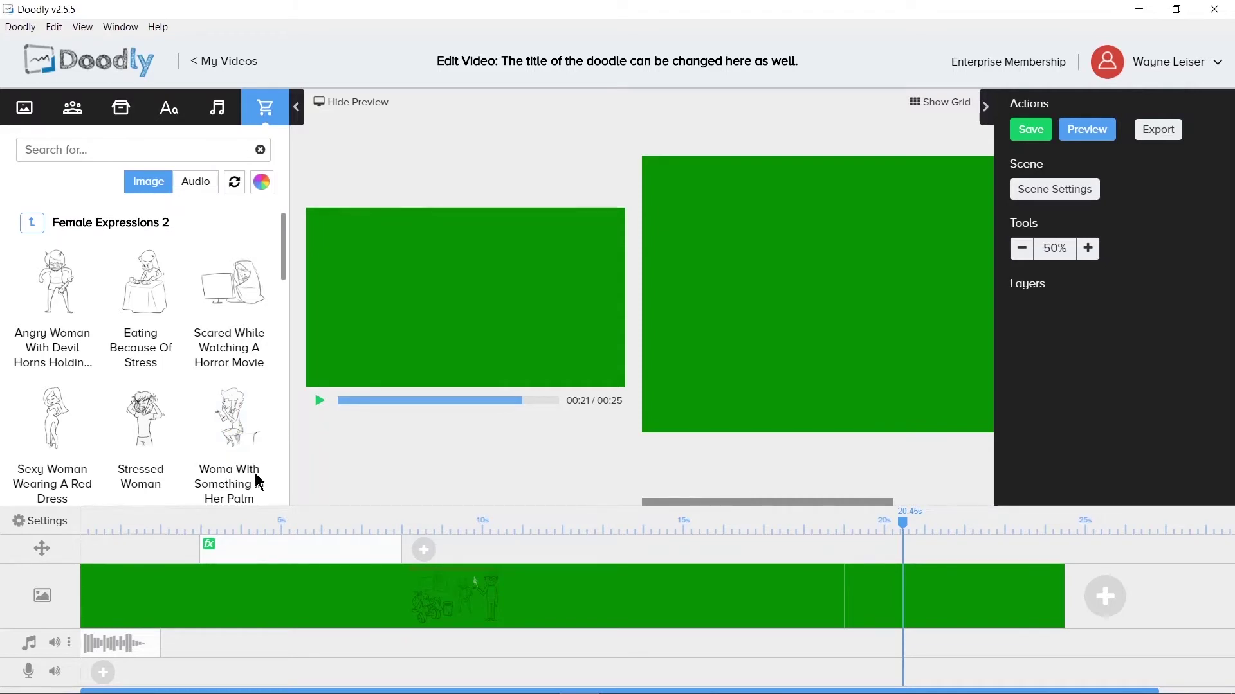
click(341, 104)
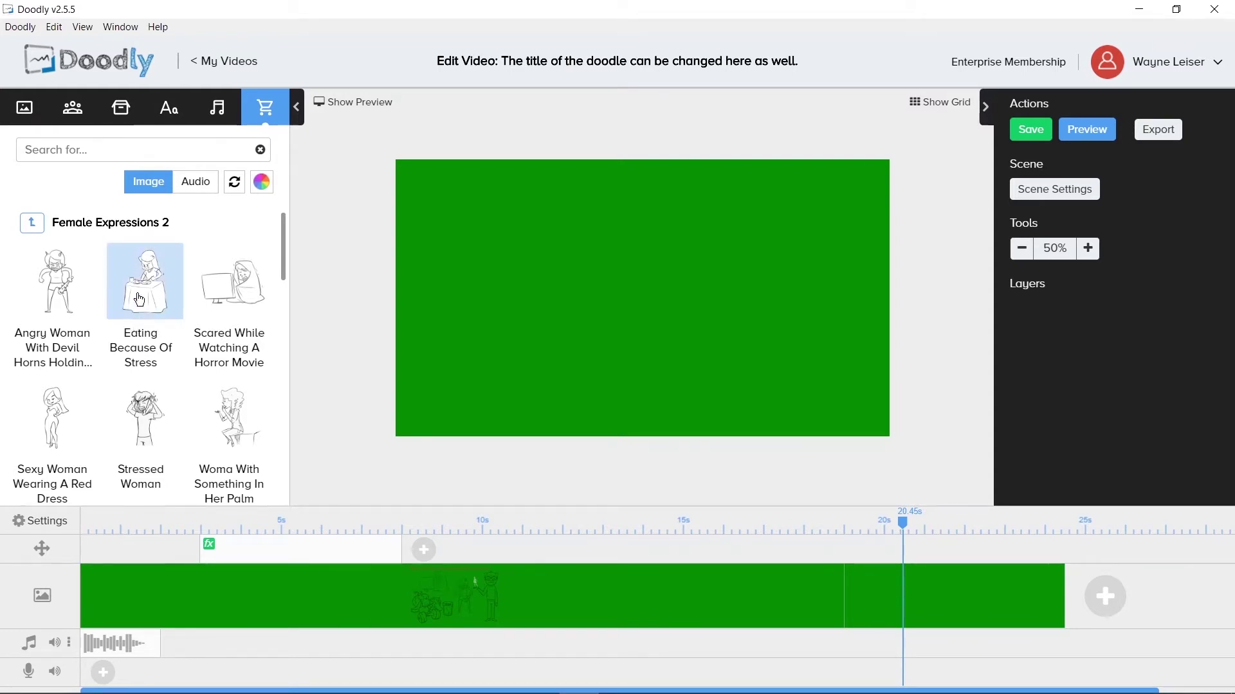
Place the Eating Because Of Stress sketch and its Doodly Rainbow colour version, then show the preview
drag(148, 297, 476, 310)
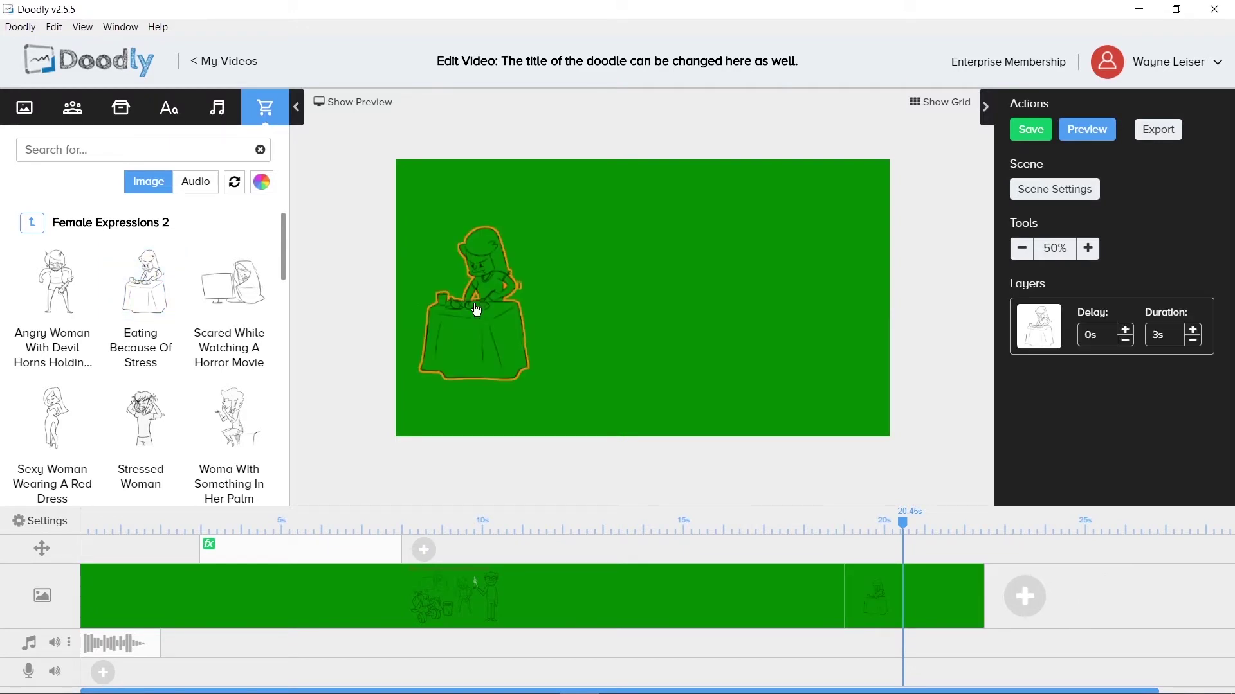
click(262, 183)
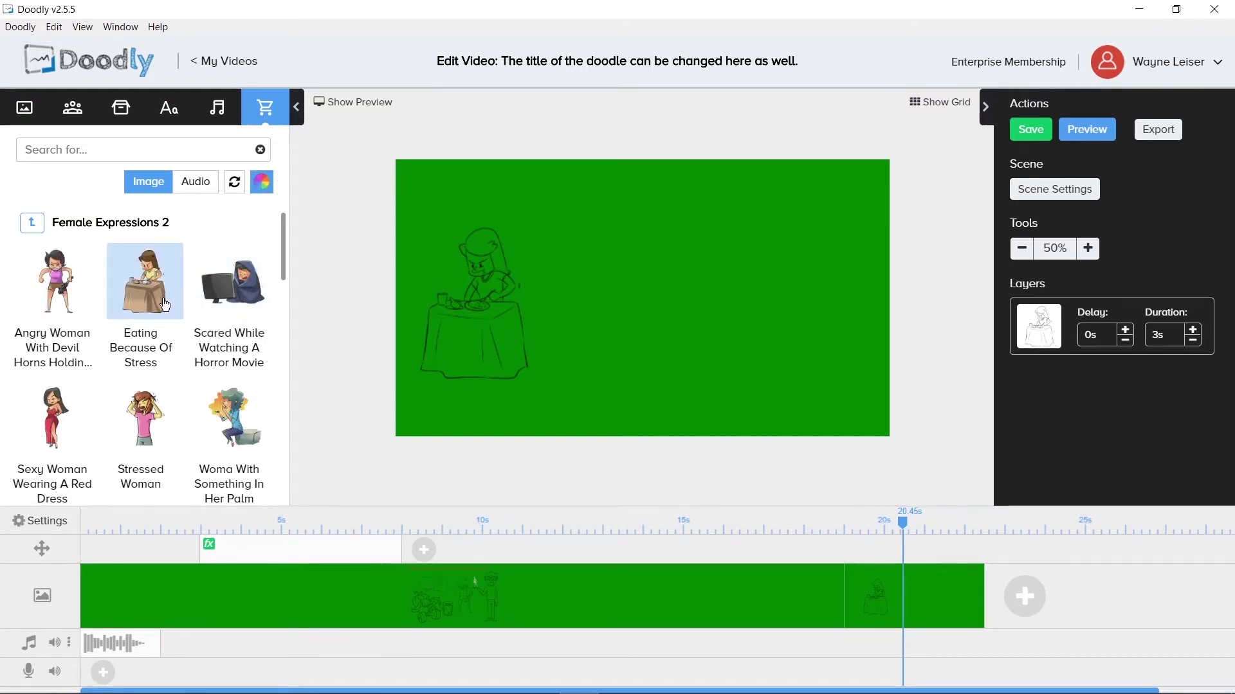
drag(149, 285, 543, 278)
click(656, 274)
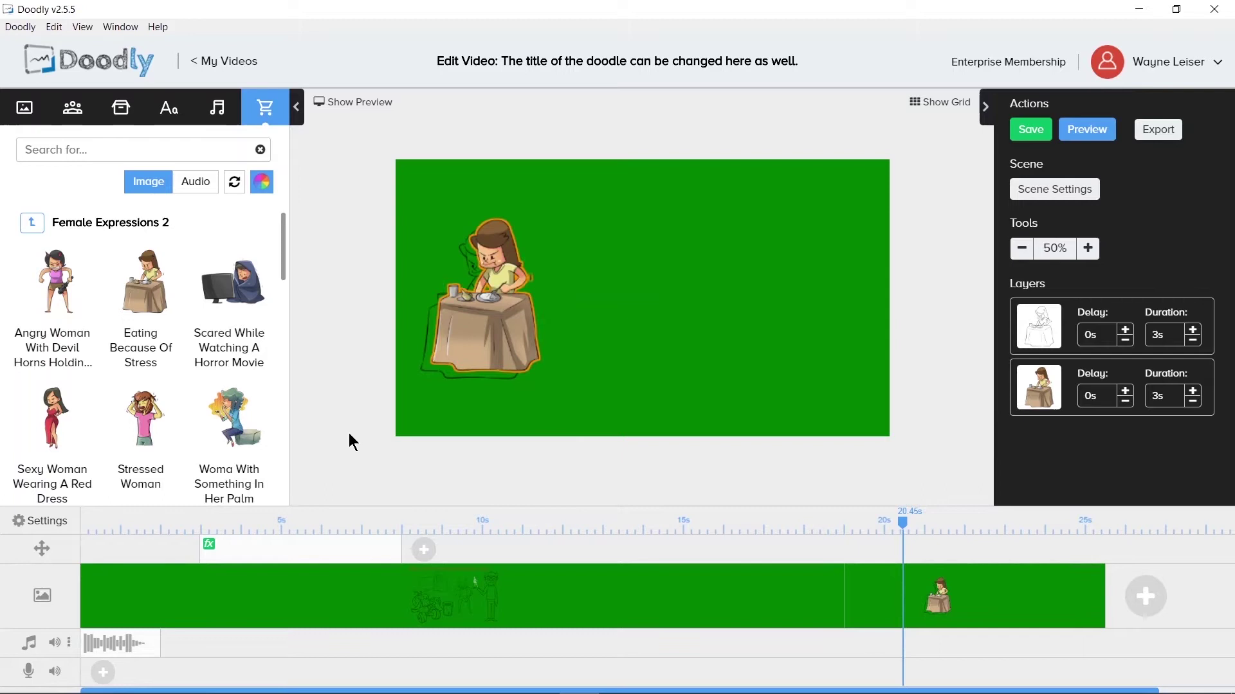
drag(903, 522, 799, 515)
click(785, 539)
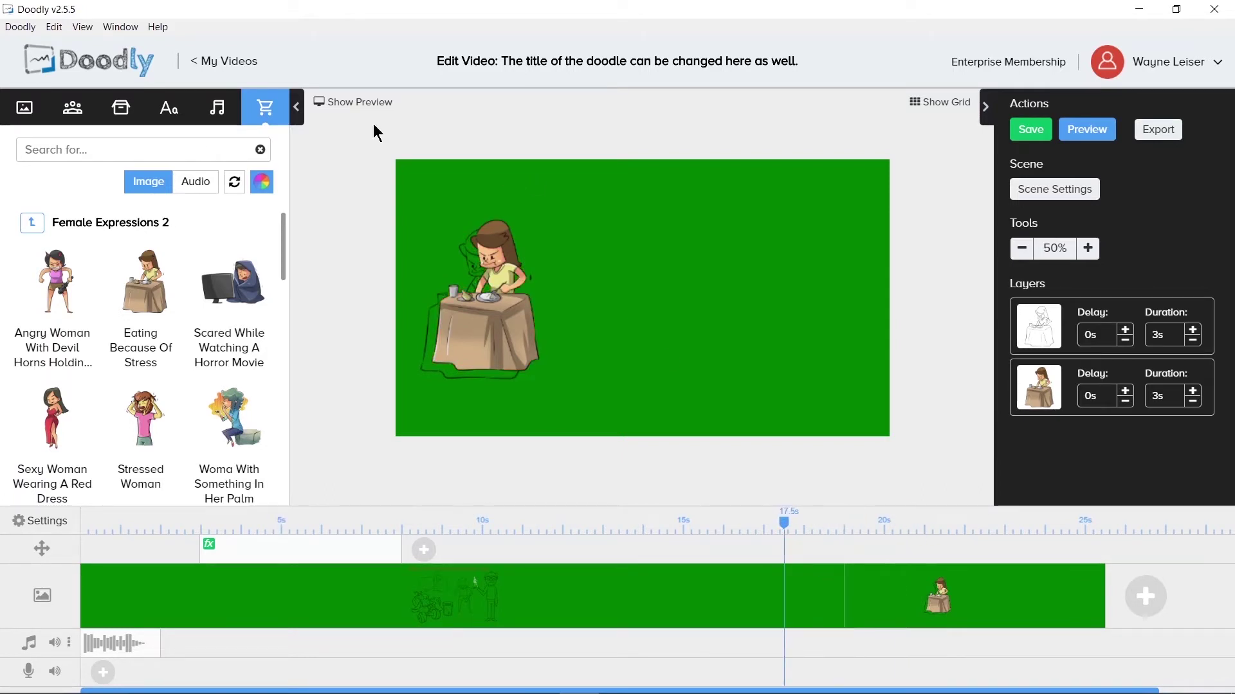
click(354, 102)
click(318, 405)
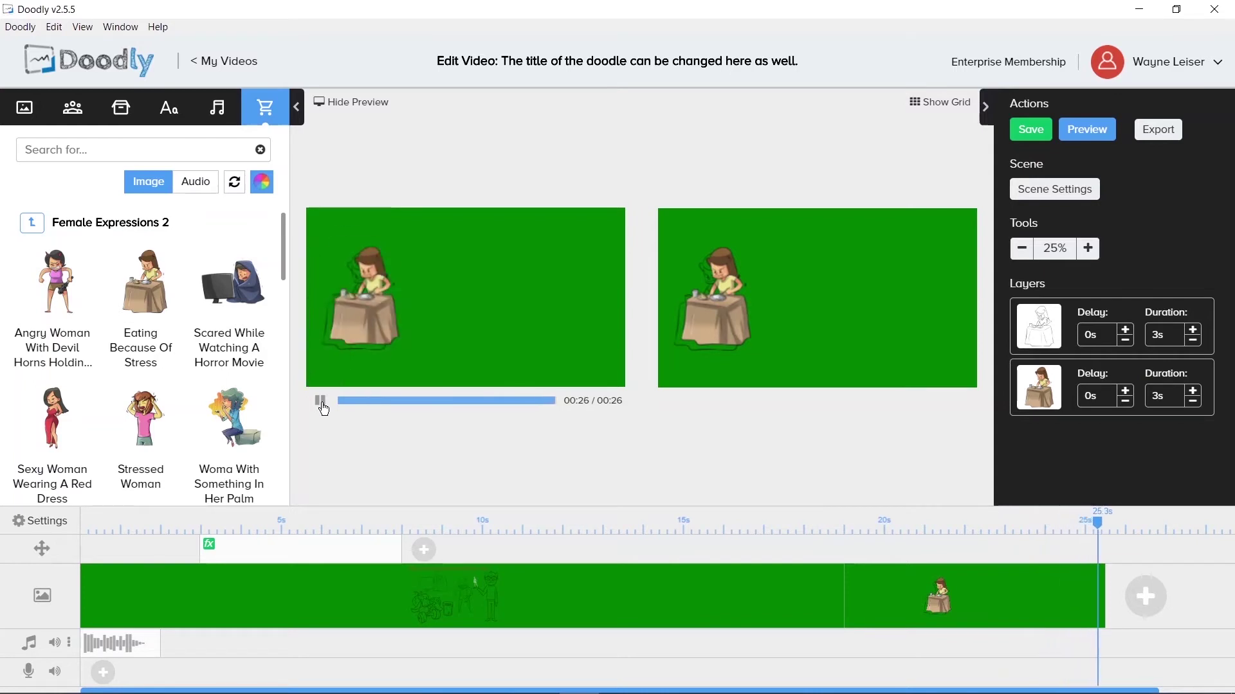
click(323, 409)
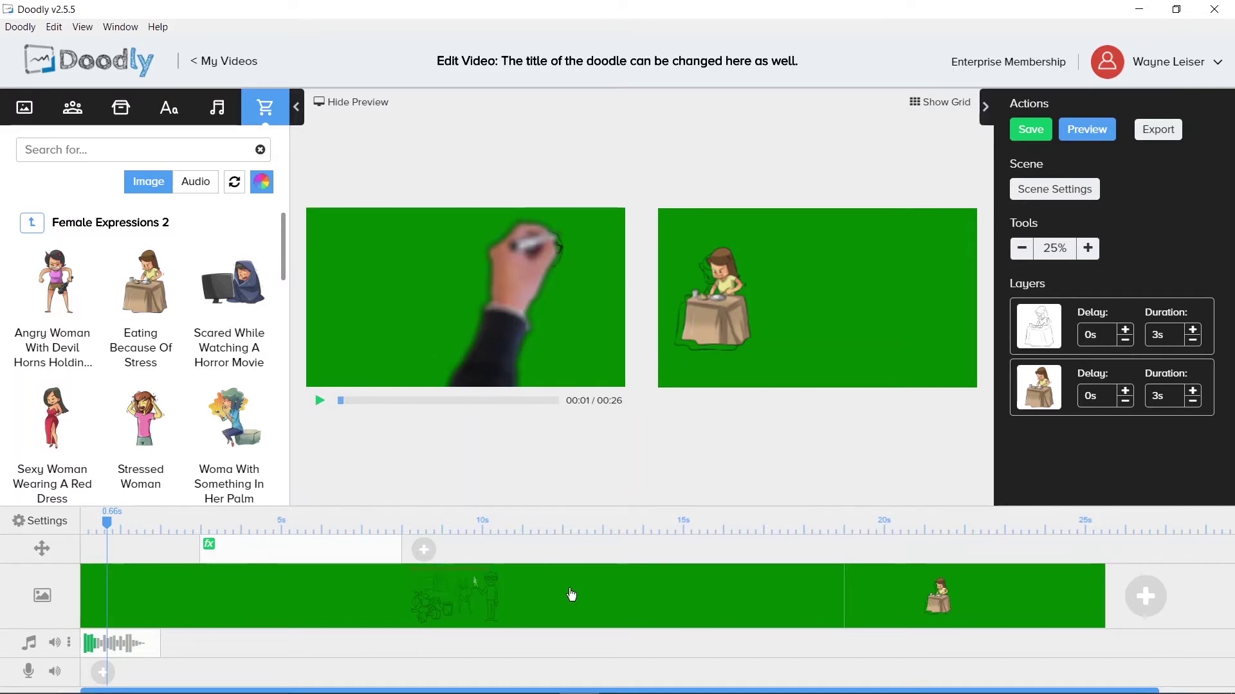
Insert a blank scene ahead of the existing two, bringing the video to 00:32
right_click(571, 598)
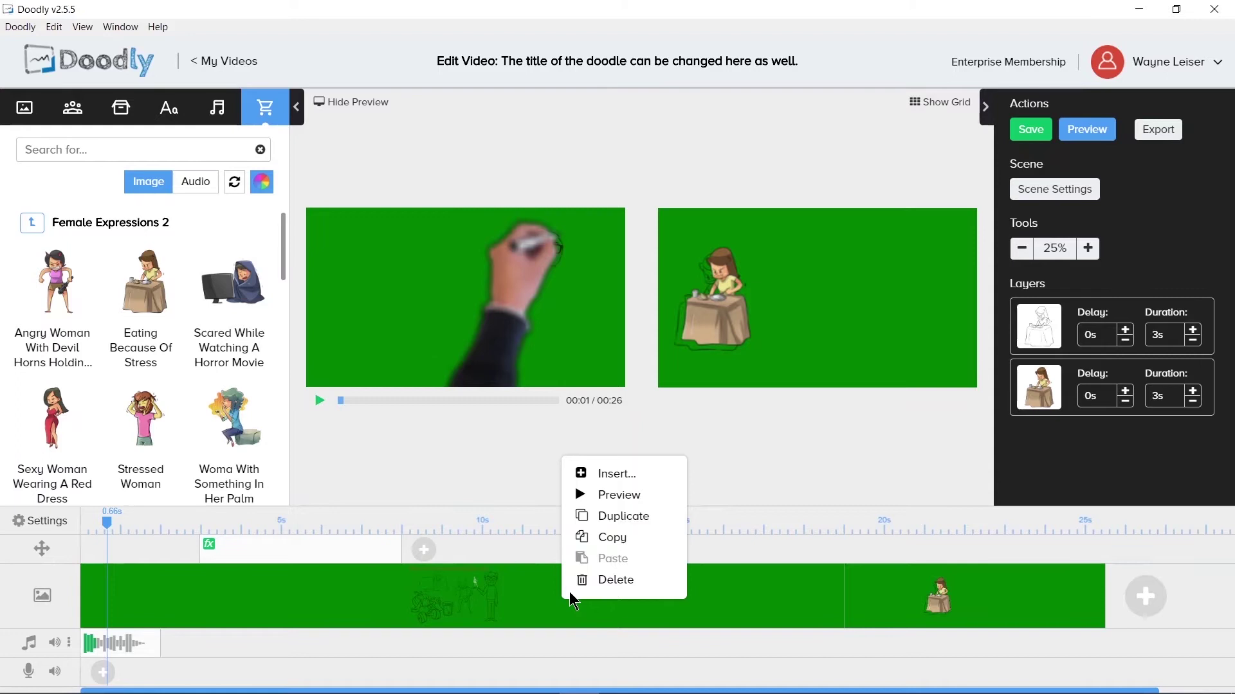
click(615, 475)
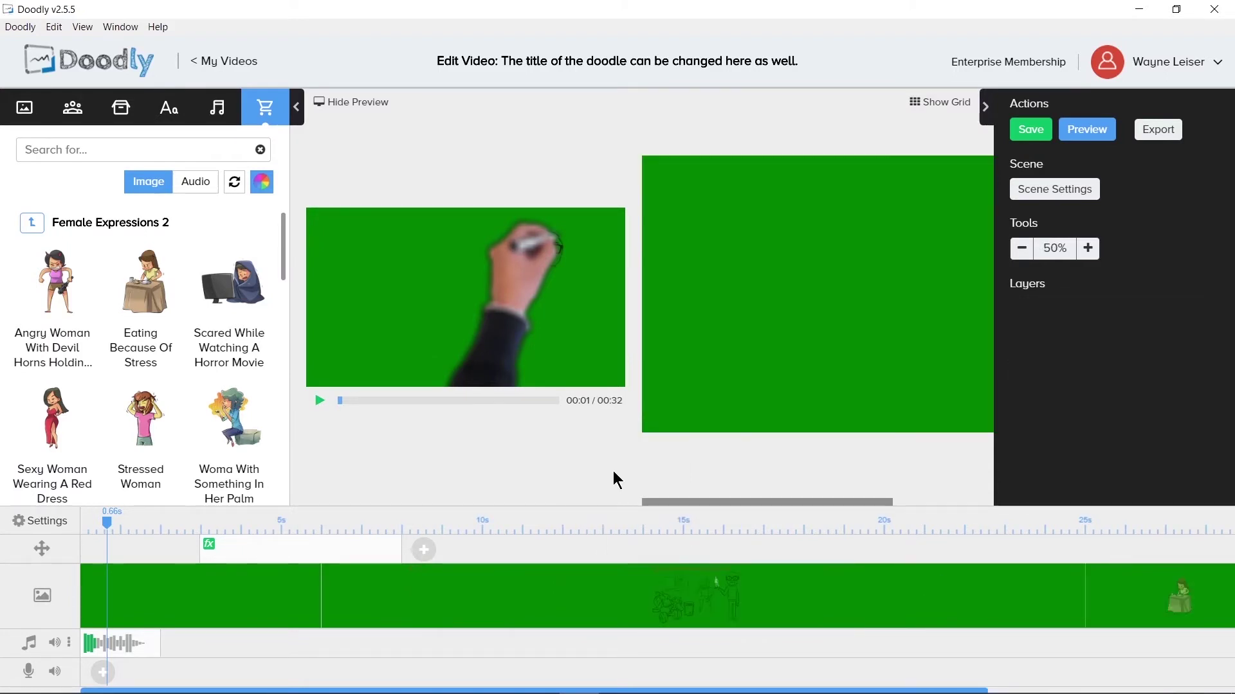
right_click(239, 593)
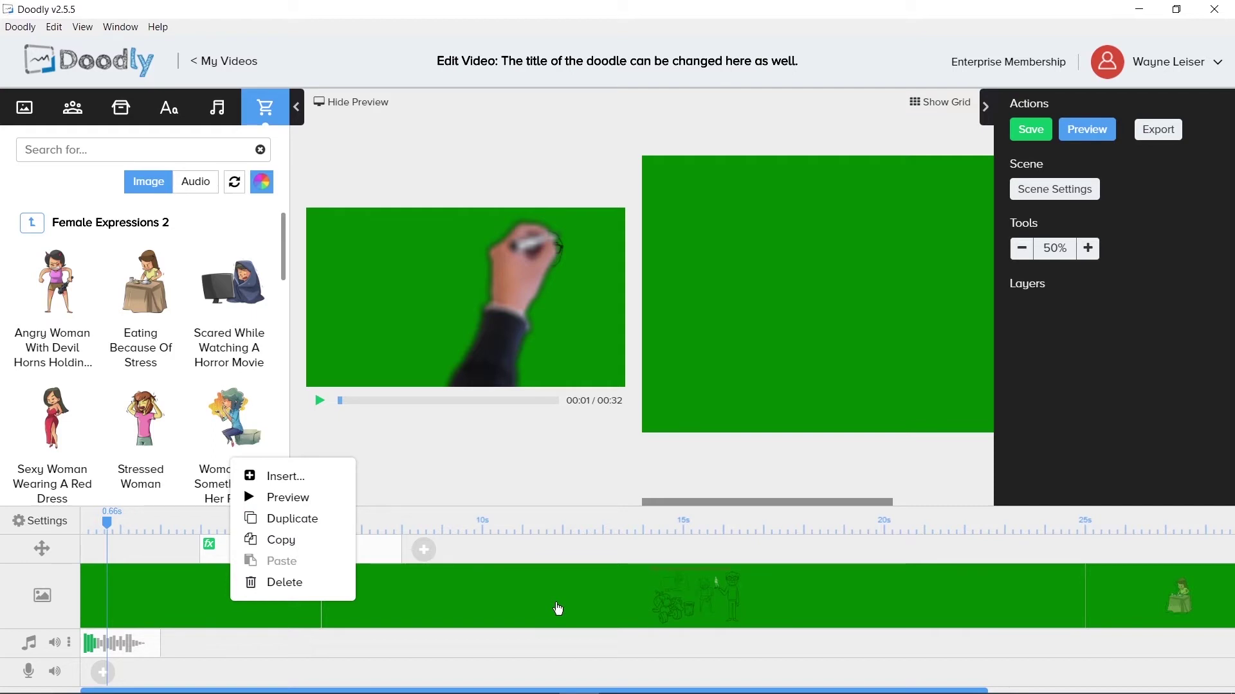
right_click(559, 609)
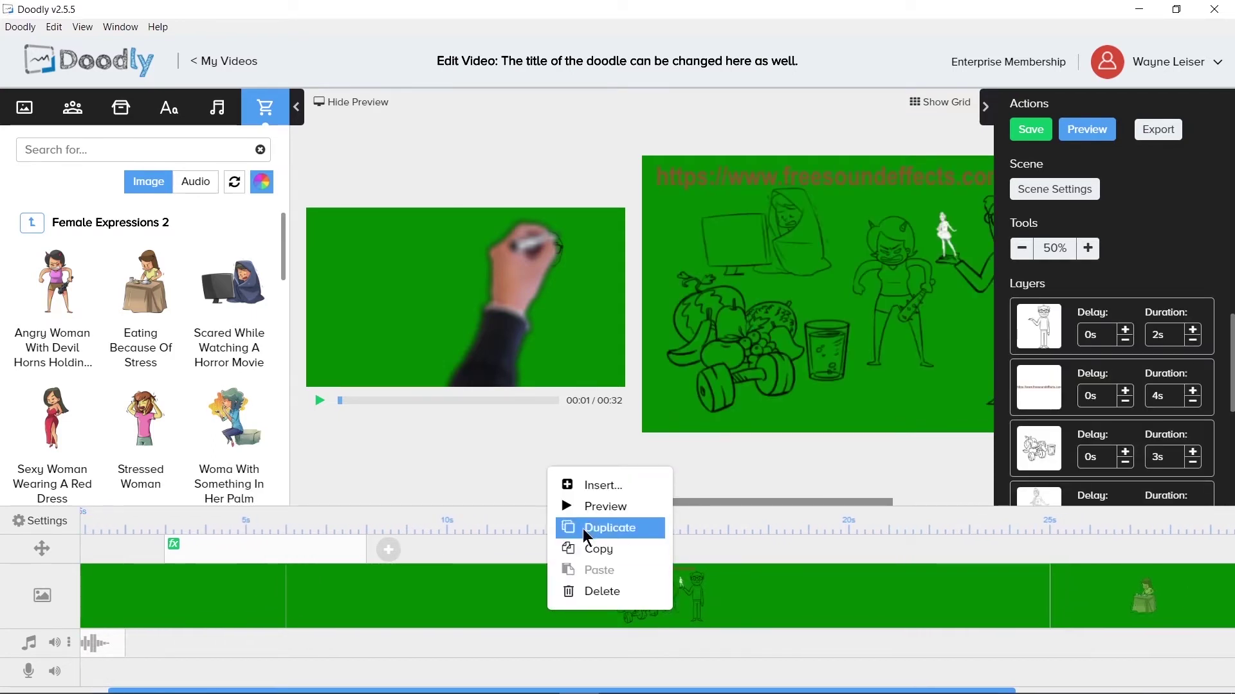
click(587, 506)
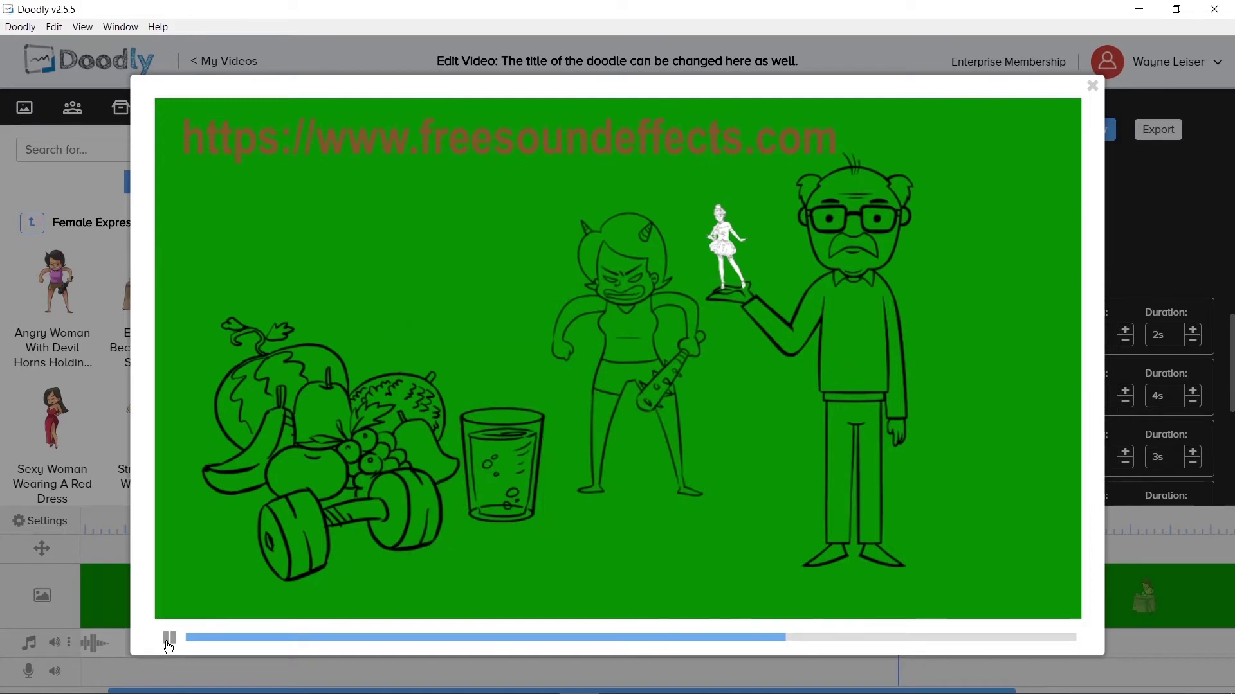
click(168, 639)
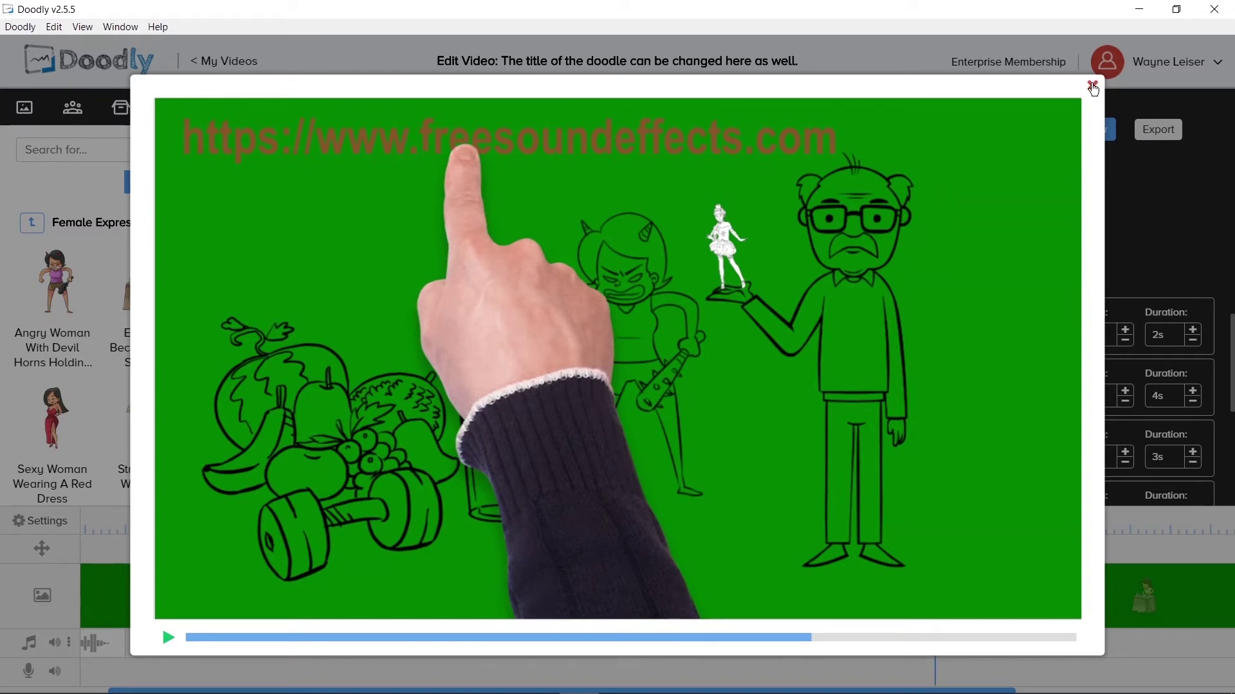
click(1092, 86)
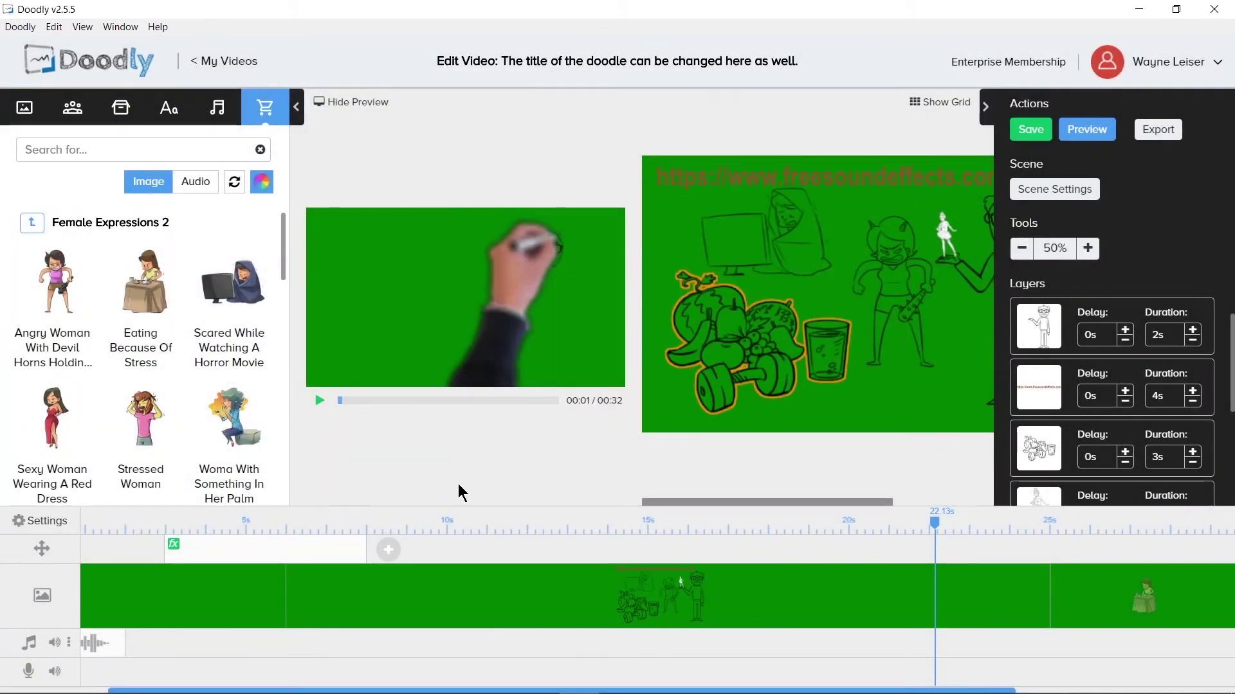
Duplicate the doodle scene from its timeline context menu
right_click(418, 594)
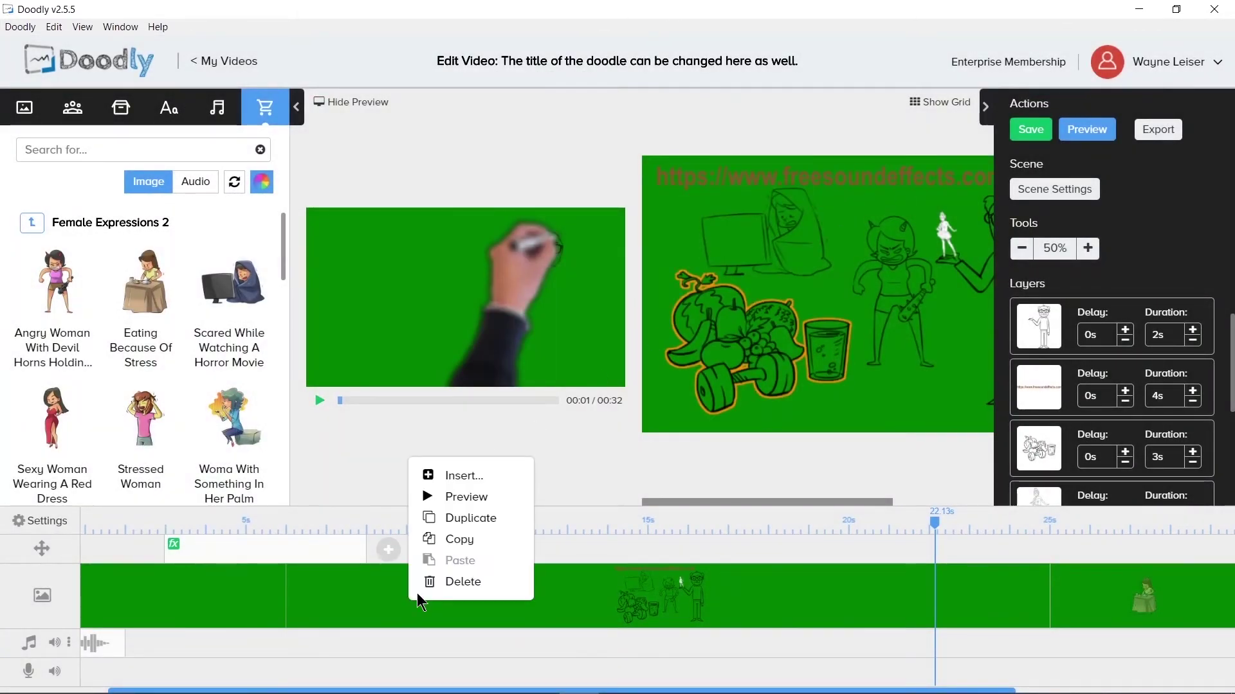
click(476, 523)
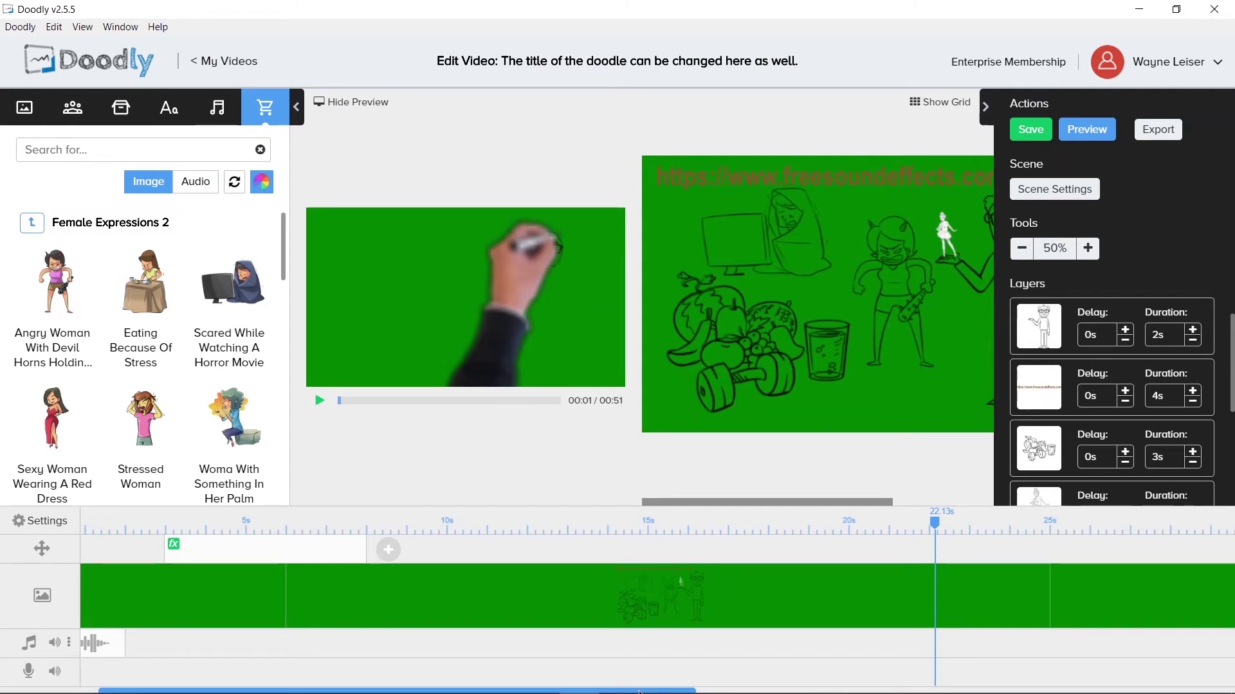
drag(641, 687, 841, 684)
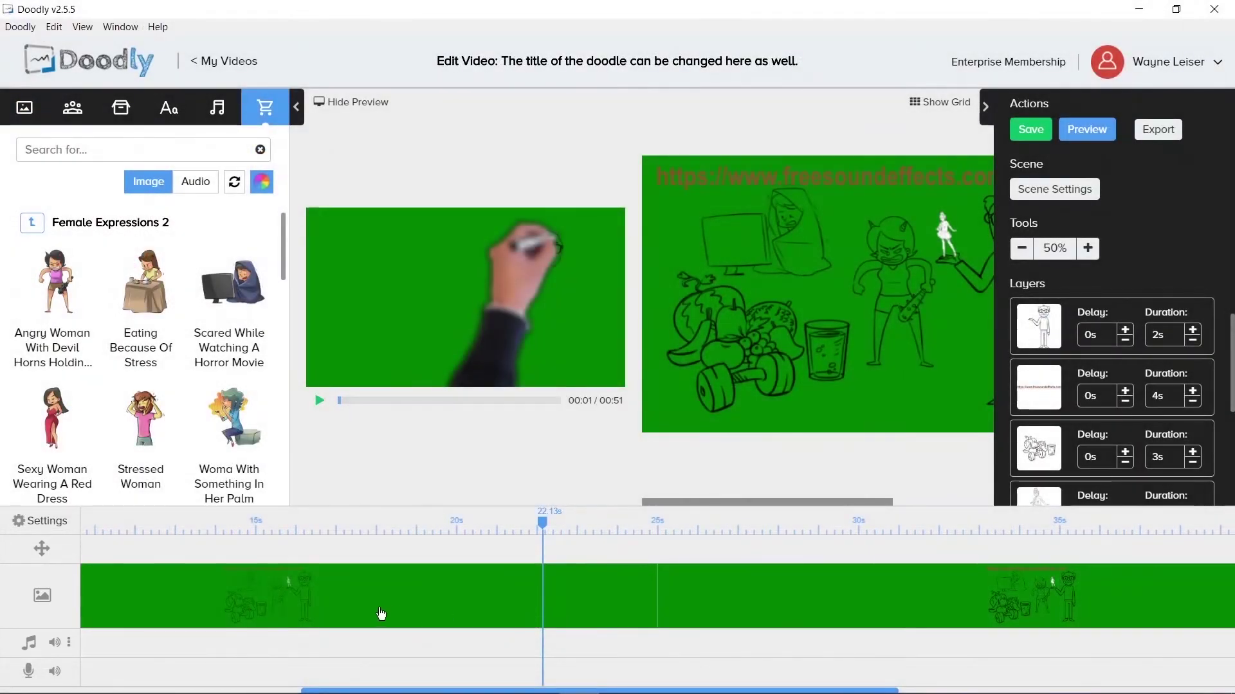
Copy the first doodle scene from its context menu
right_click(279, 592)
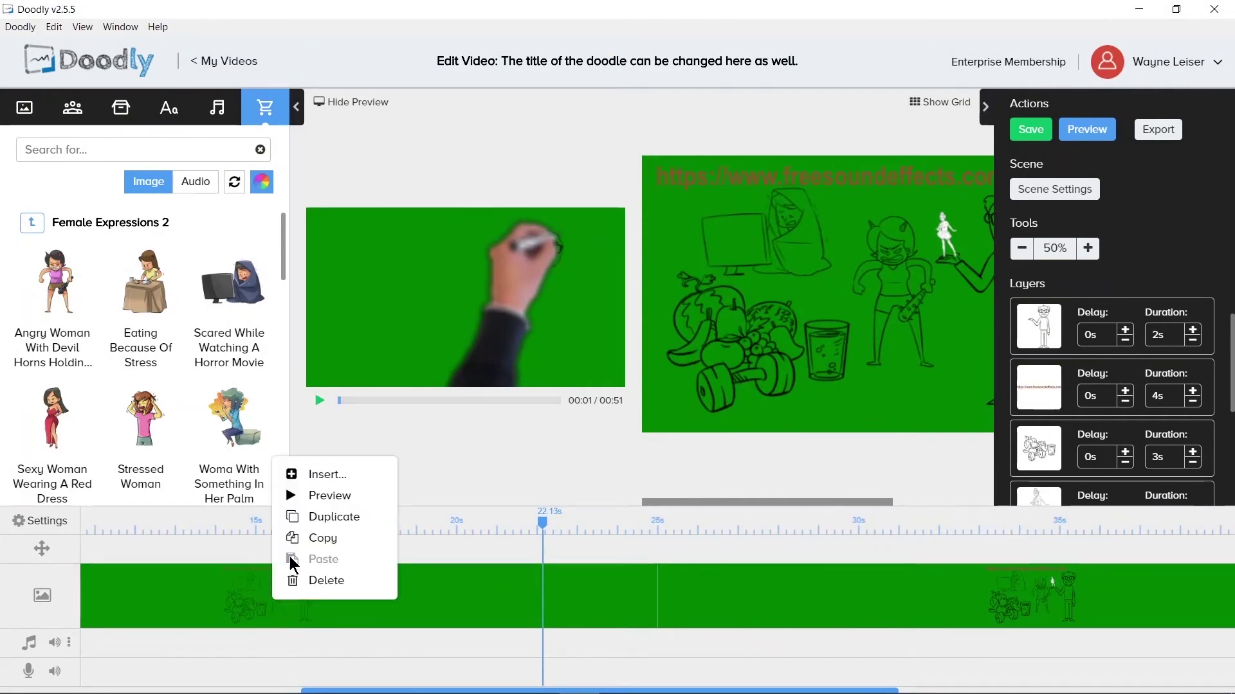
click(306, 538)
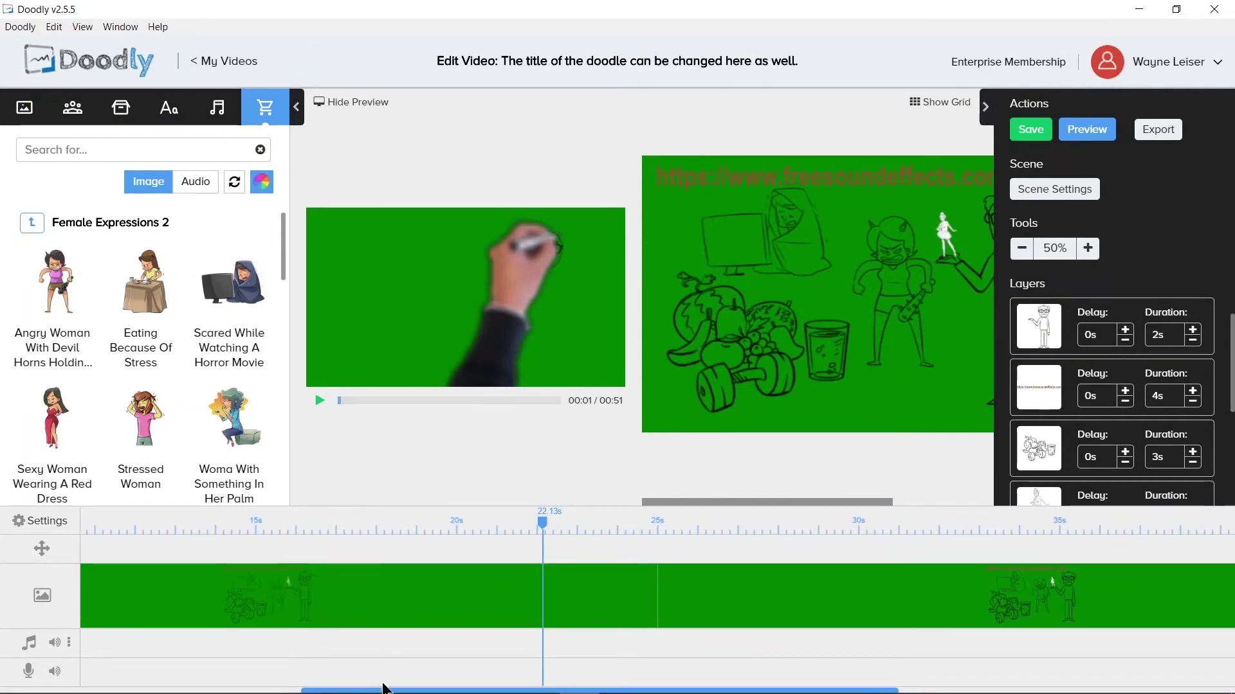
drag(384, 689, 163, 690)
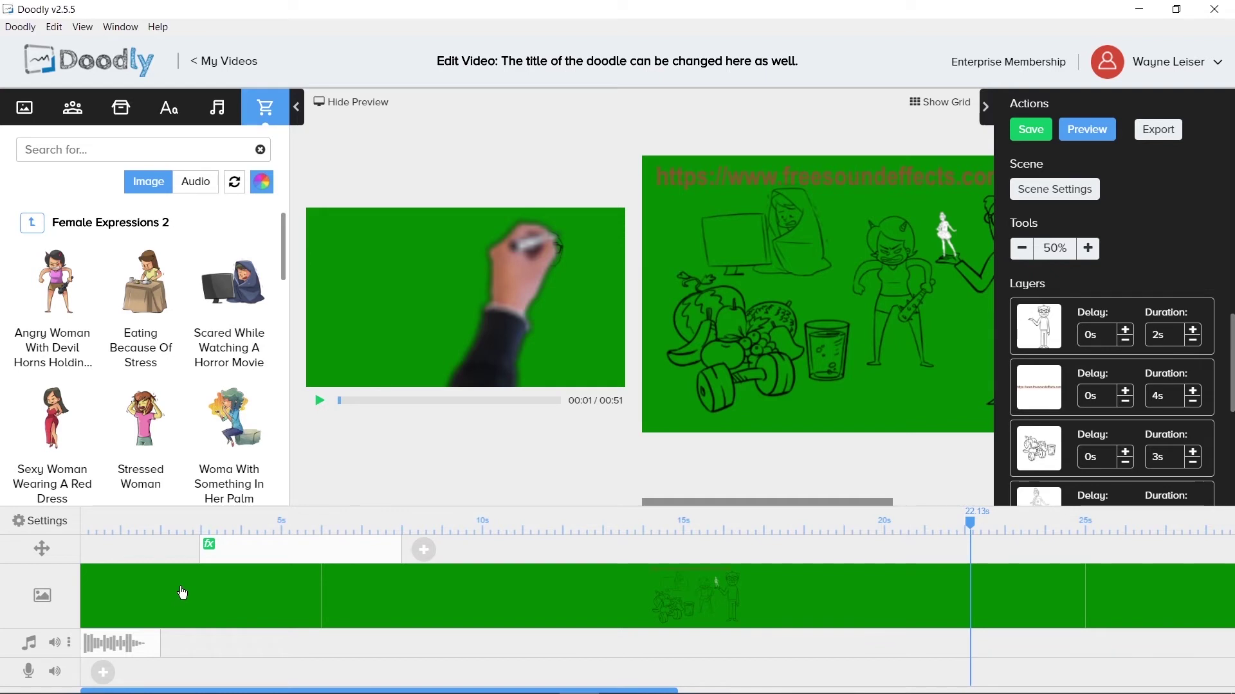
scroll(183, 592, down, 5)
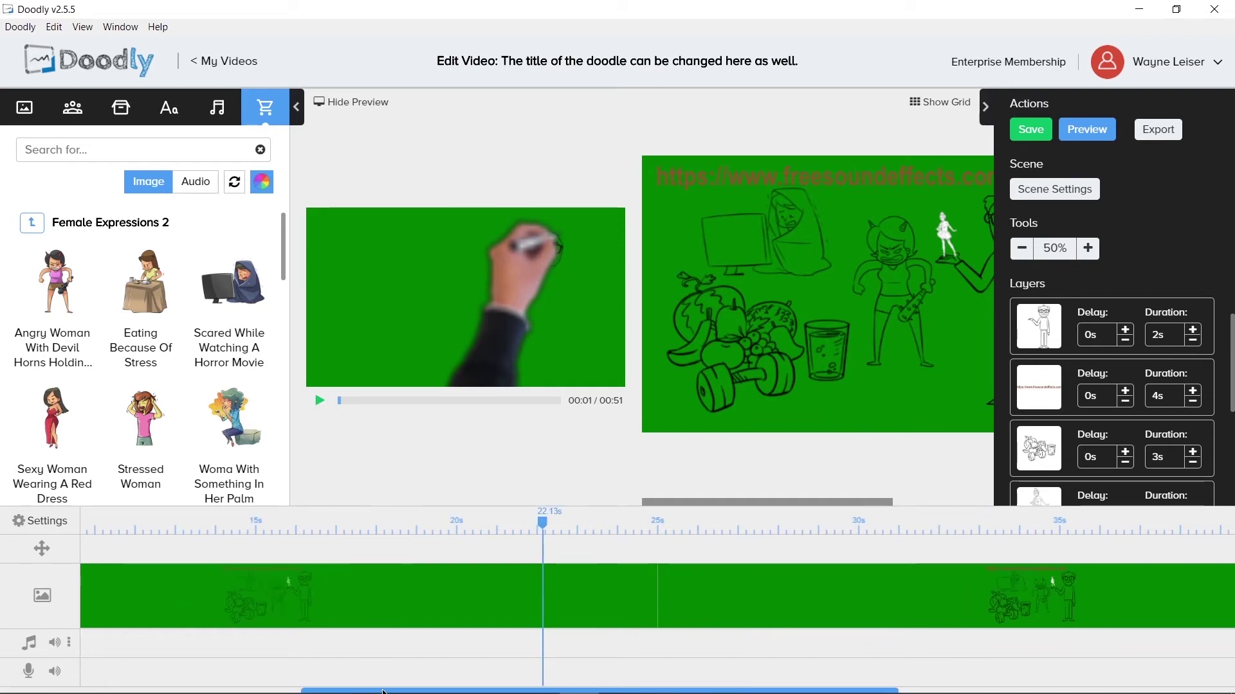
drag(384, 691, 162, 691)
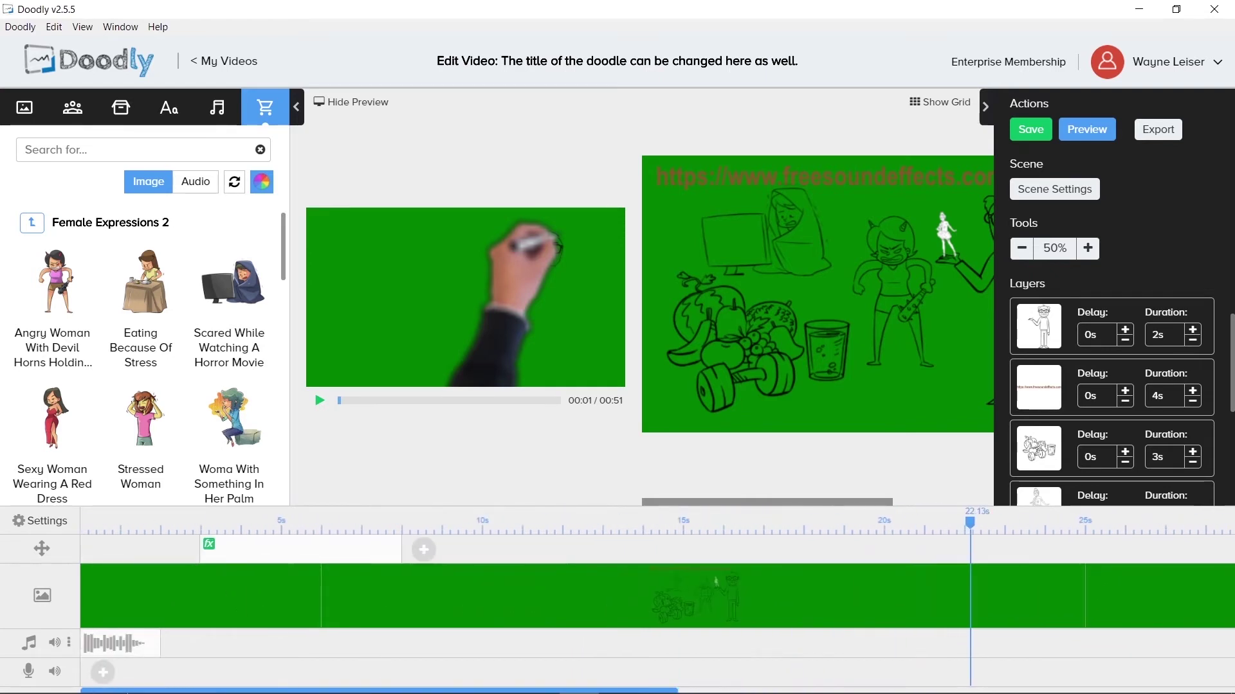
Paste the copied scene into the image track, stretching the video to 1:10
right_click(175, 590)
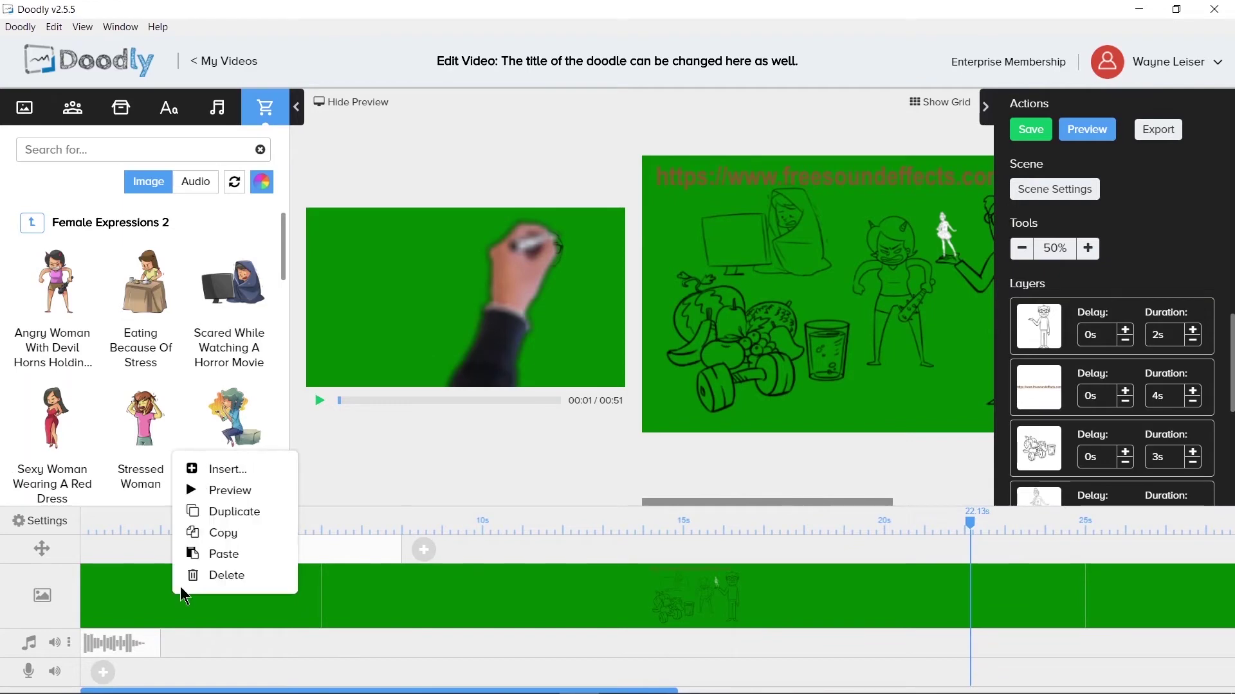
click(211, 559)
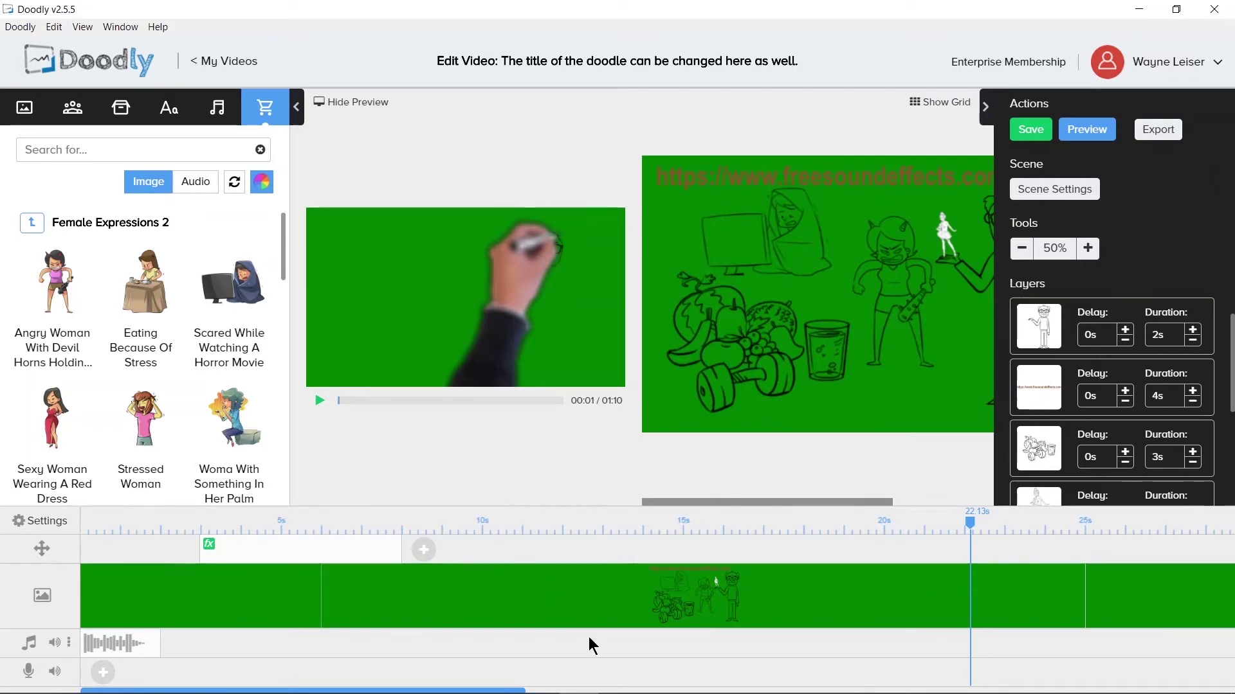
drag(504, 691, 475, 678)
Delete the pasted scene and two other extra copies, confirming each, so the video is 00:26
right_click(553, 597)
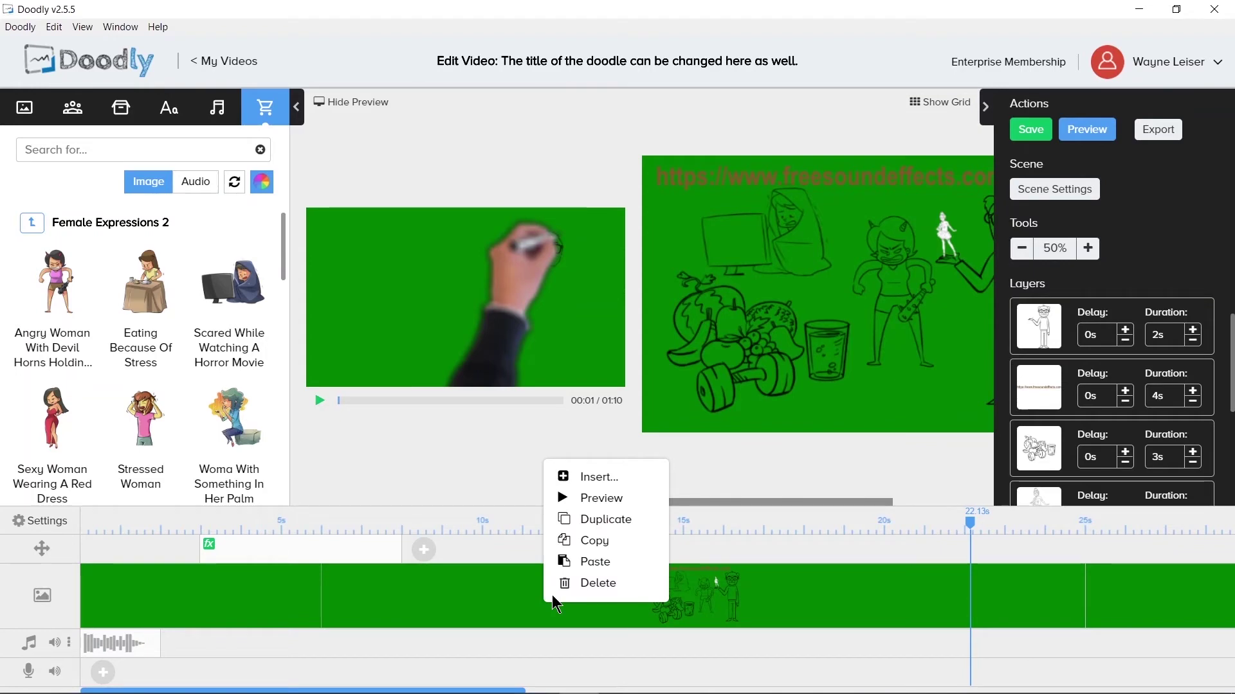
click(586, 584)
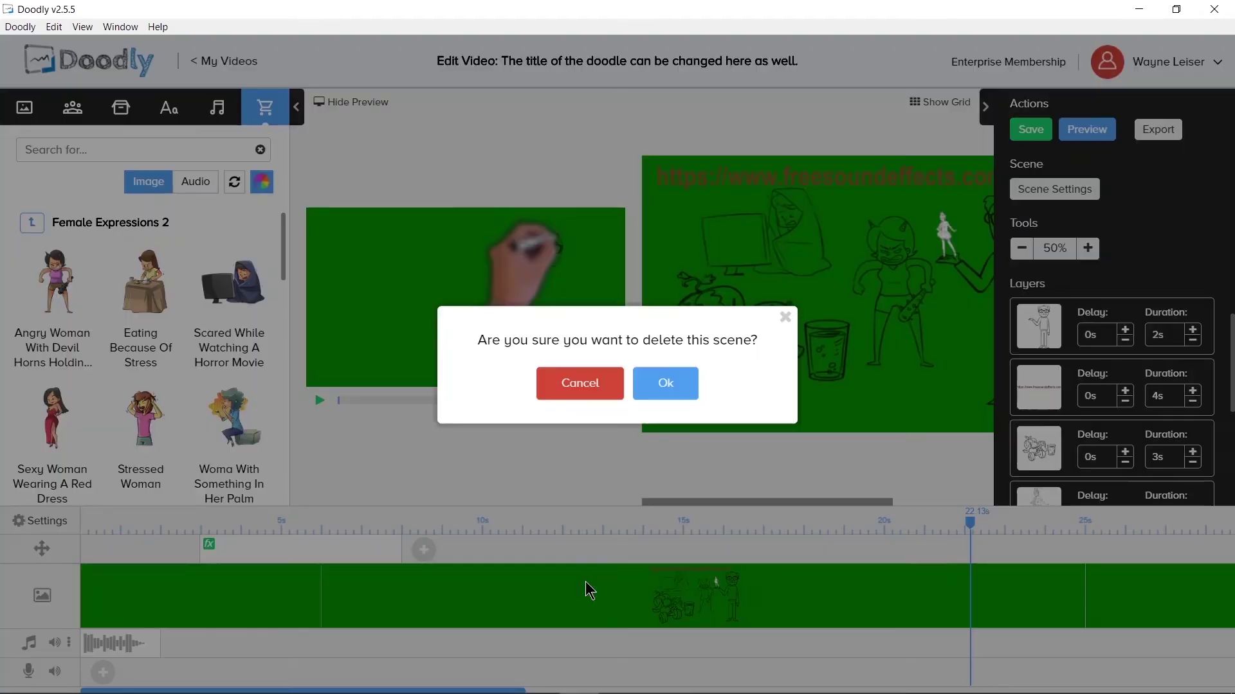
click(663, 385)
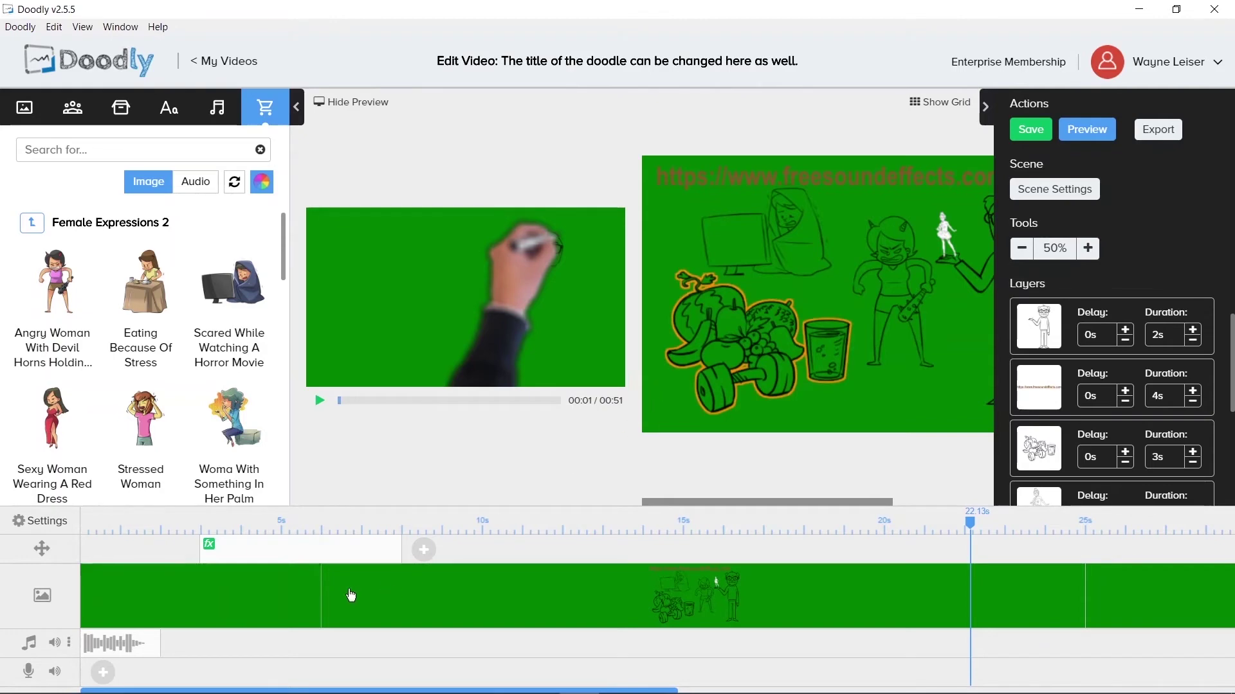
right_click(261, 604)
click(281, 595)
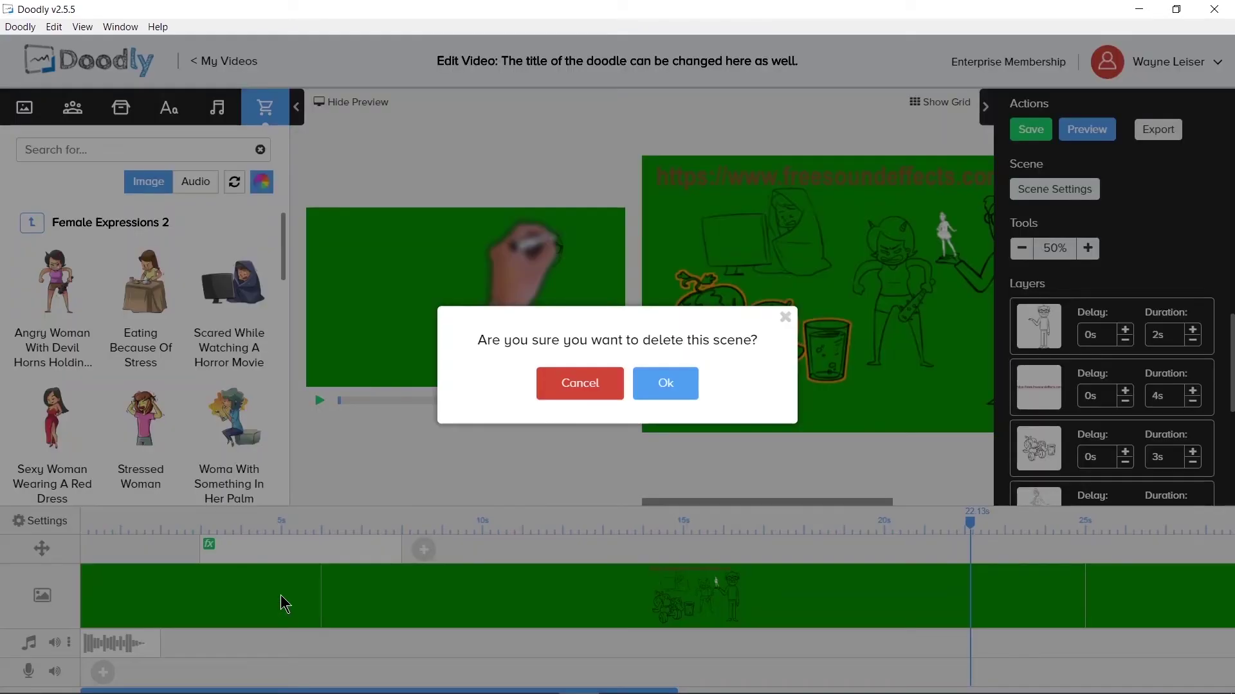
click(665, 385)
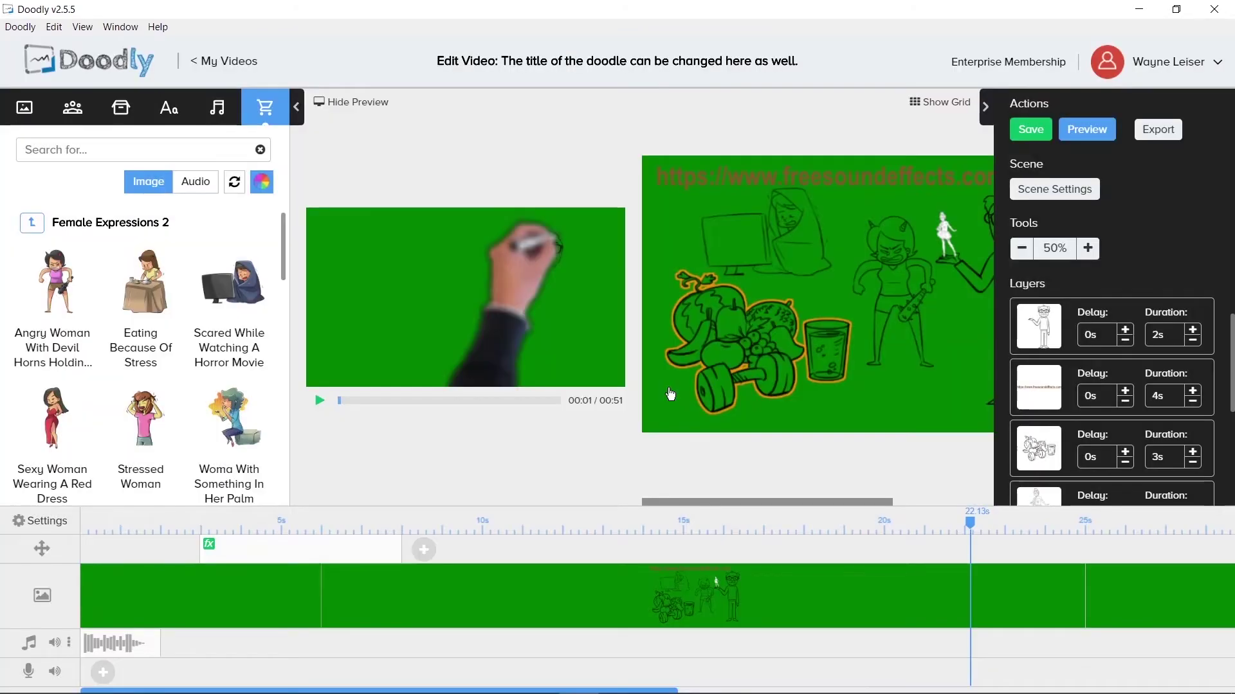
right_click(479, 609)
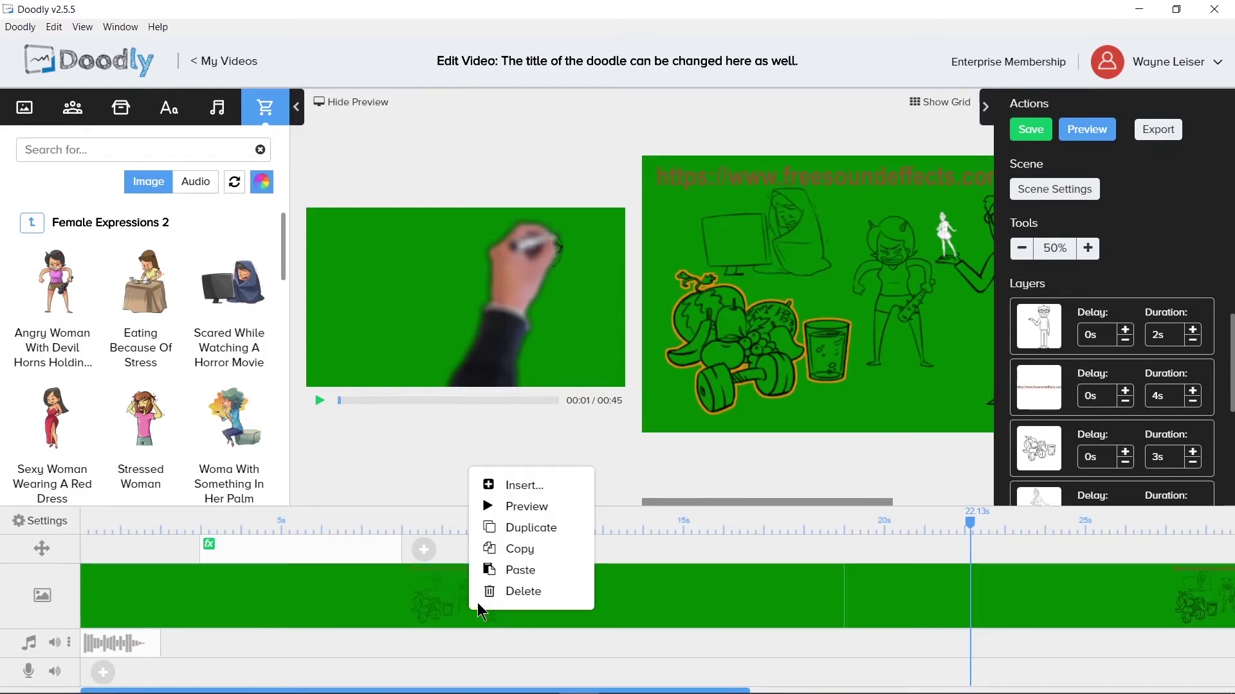
click(497, 593)
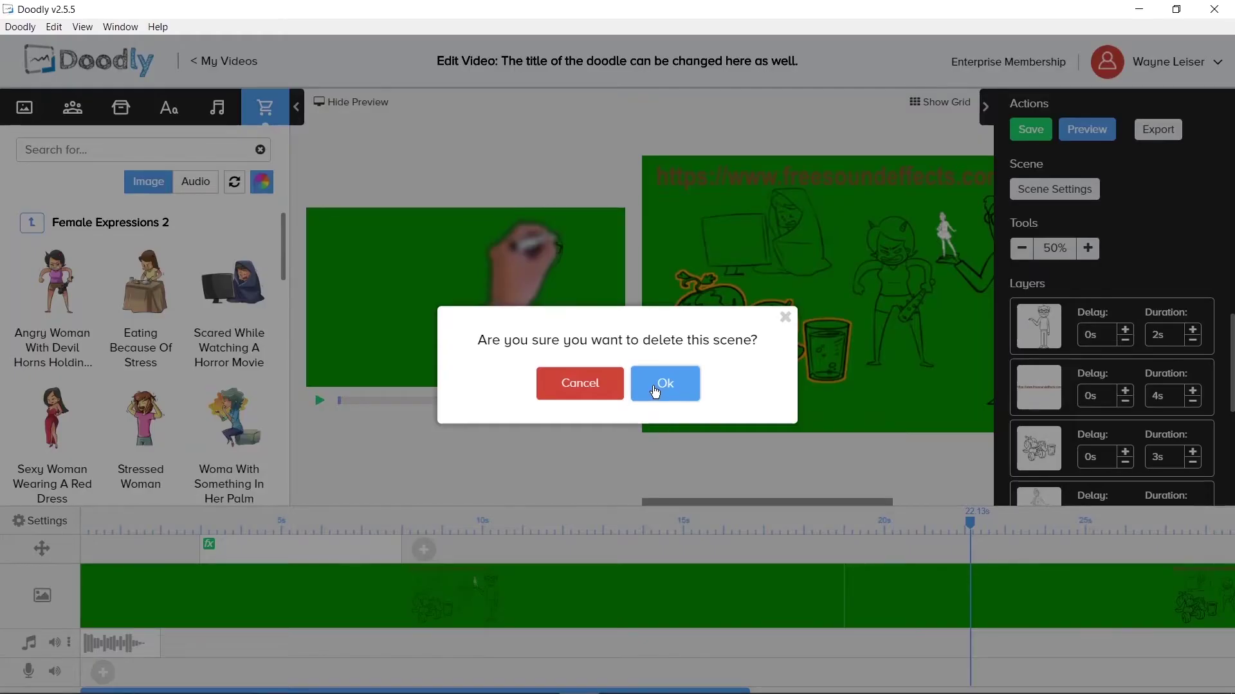
click(653, 389)
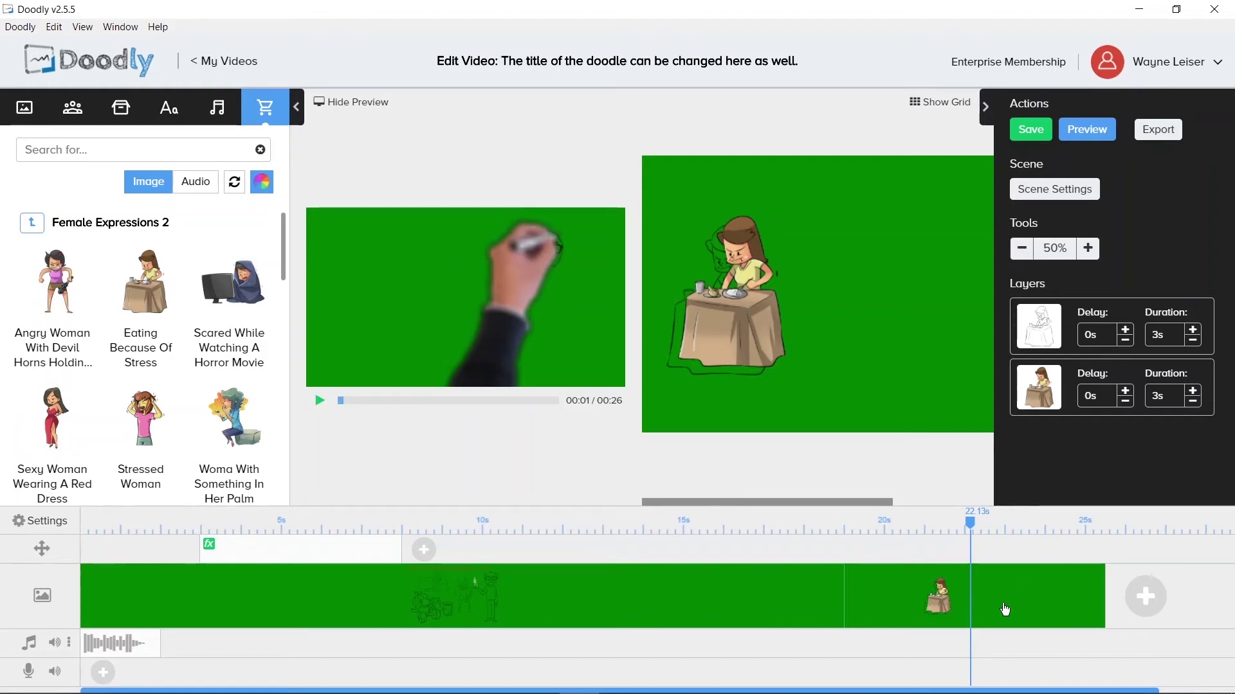
scroll(1002, 610, right, 2)
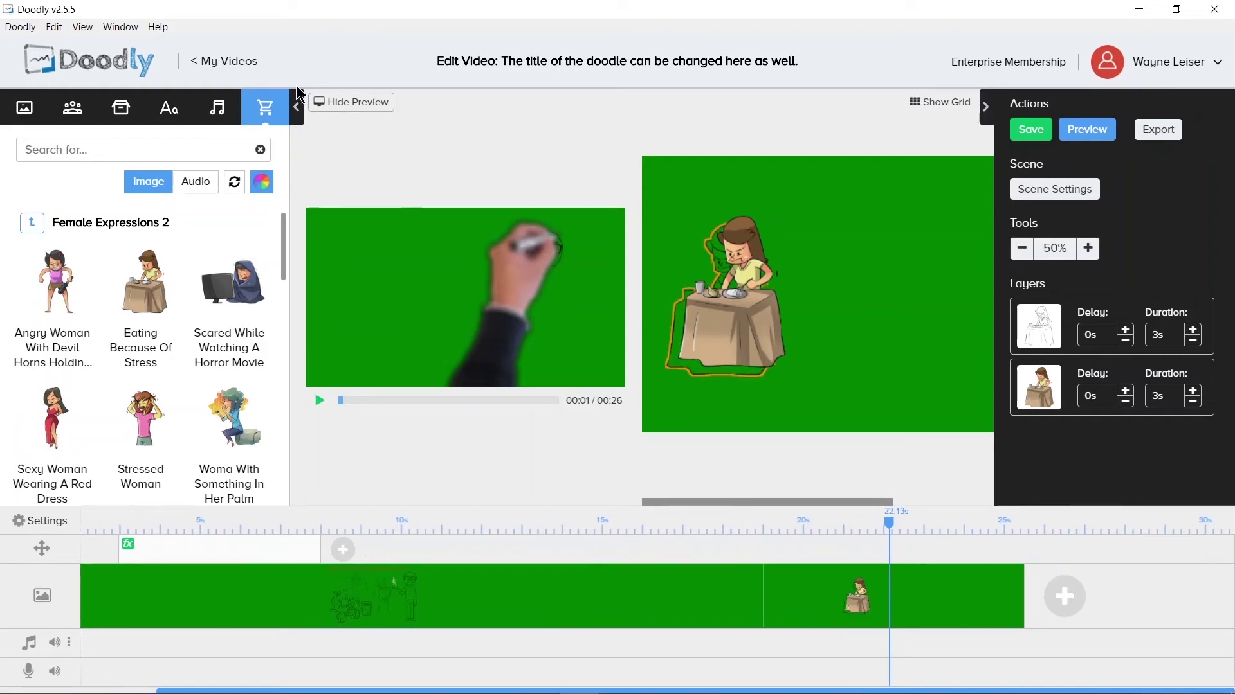
Hide Preview and give the woman-at-desk scene its own custom teal background, 007A80
click(329, 105)
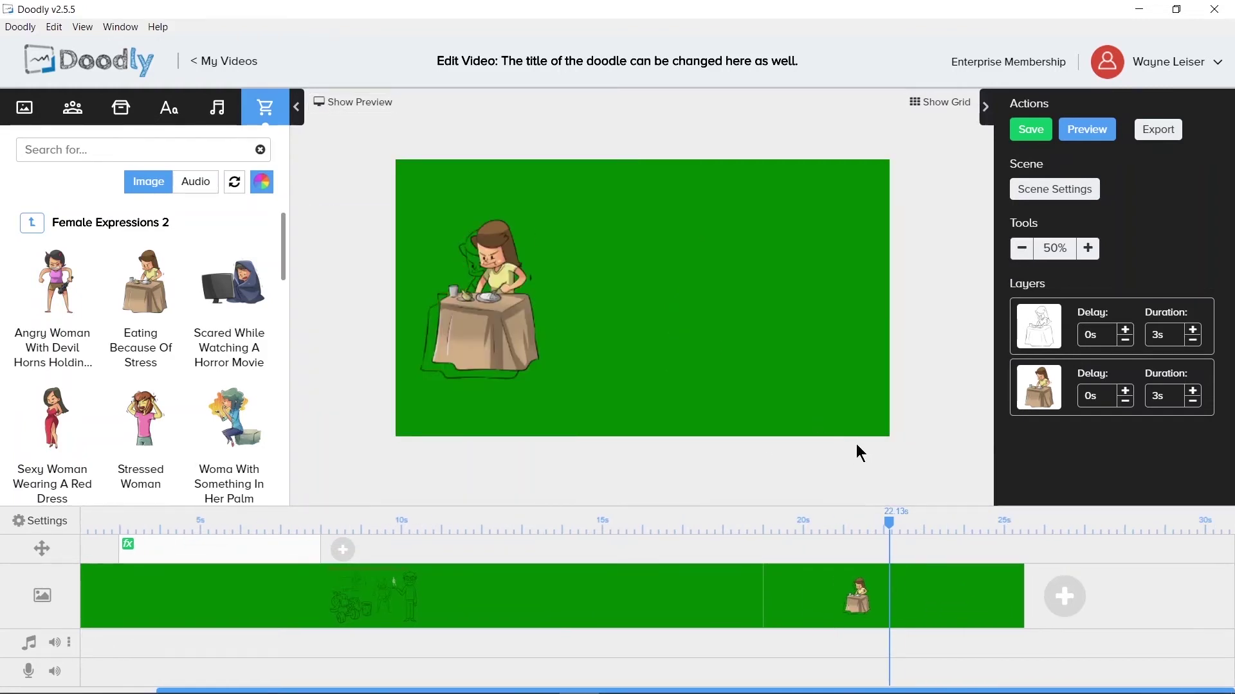
click(1045, 189)
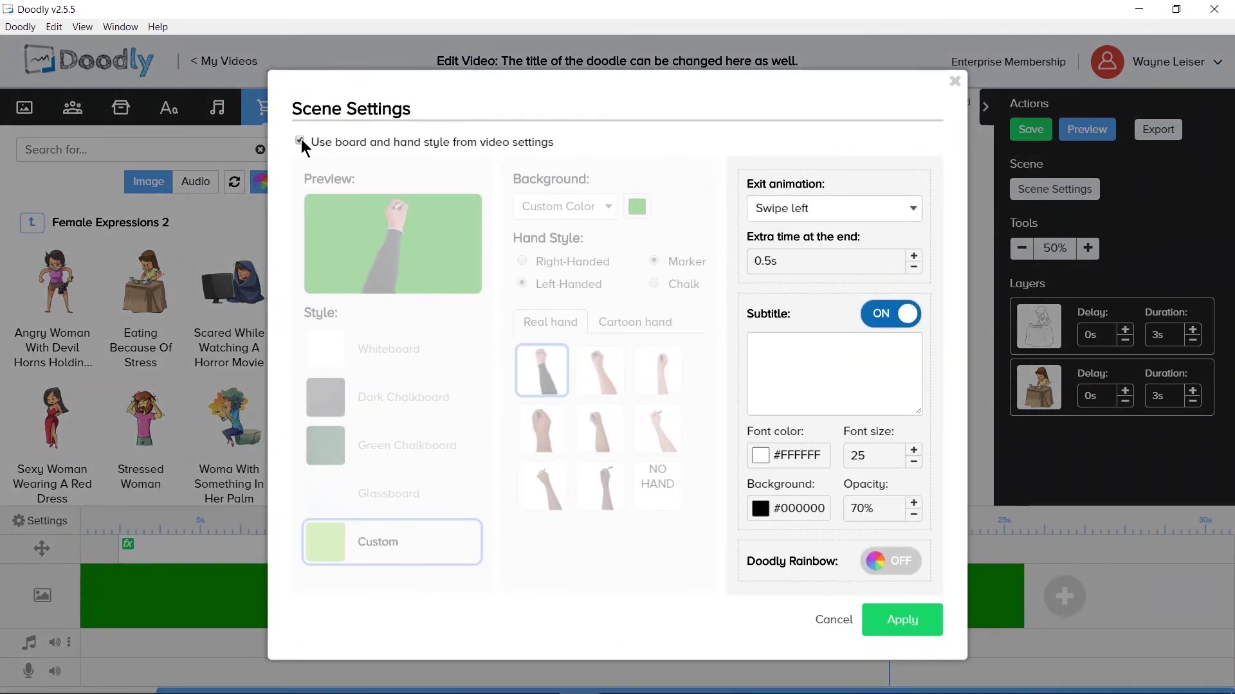
click(300, 141)
click(639, 213)
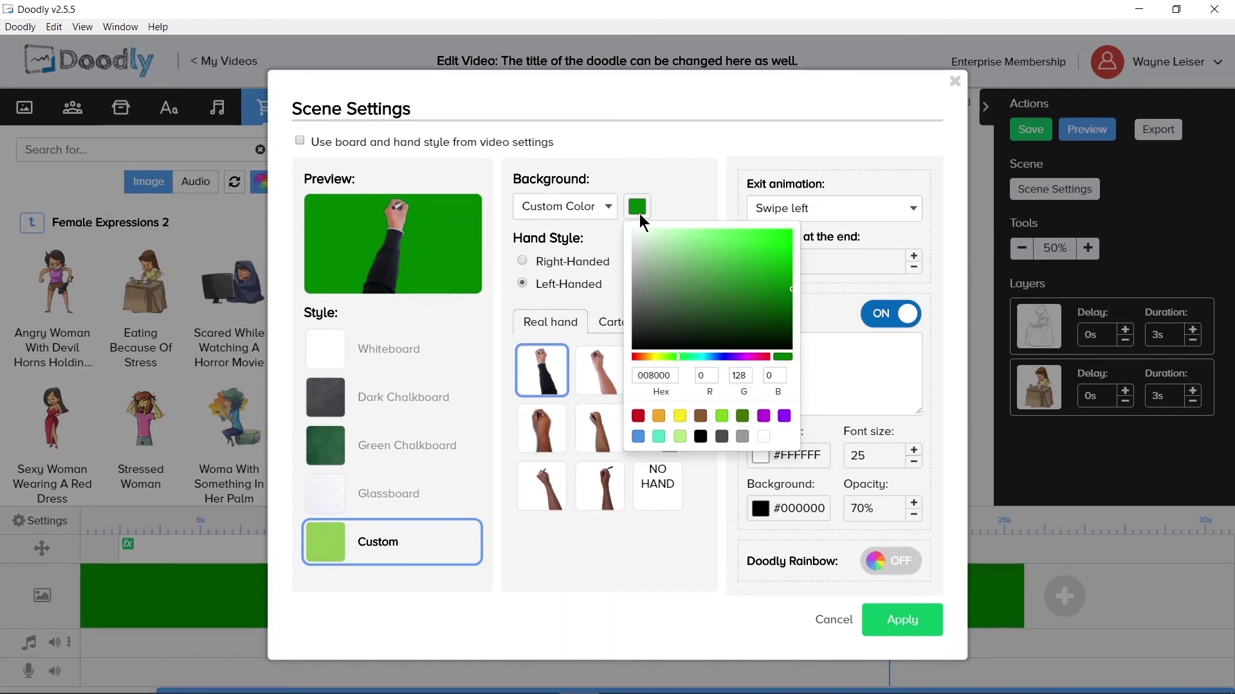
click(703, 356)
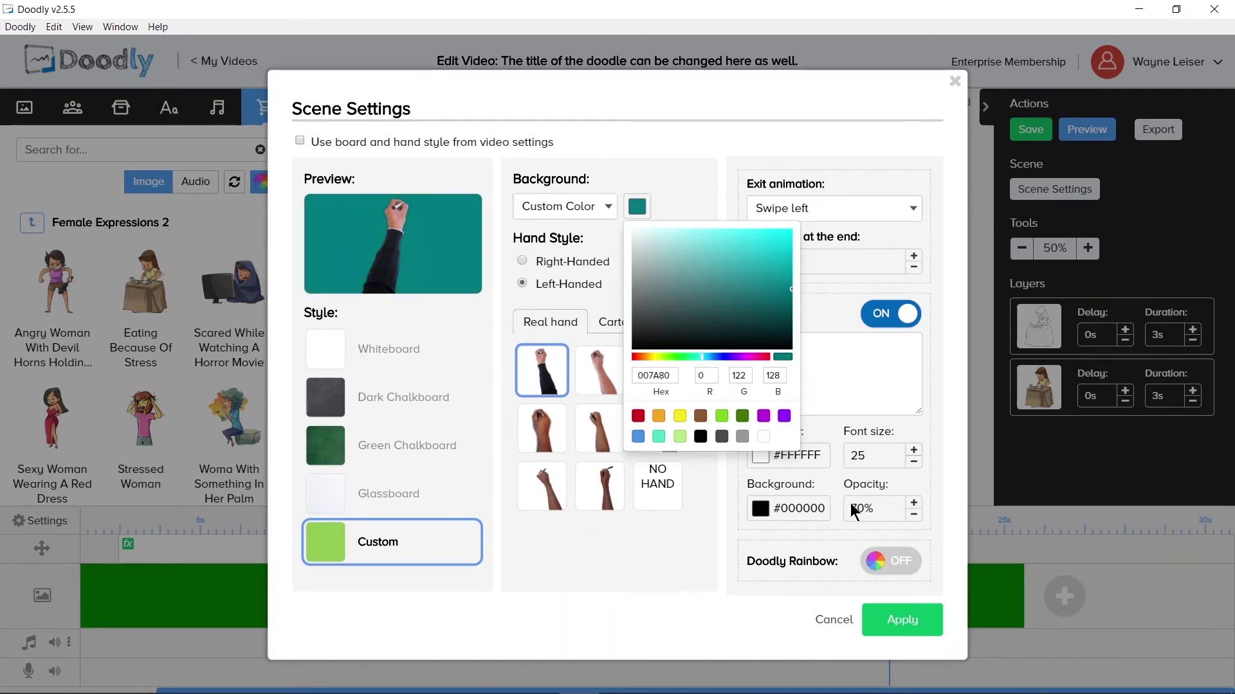
click(753, 622)
click(909, 616)
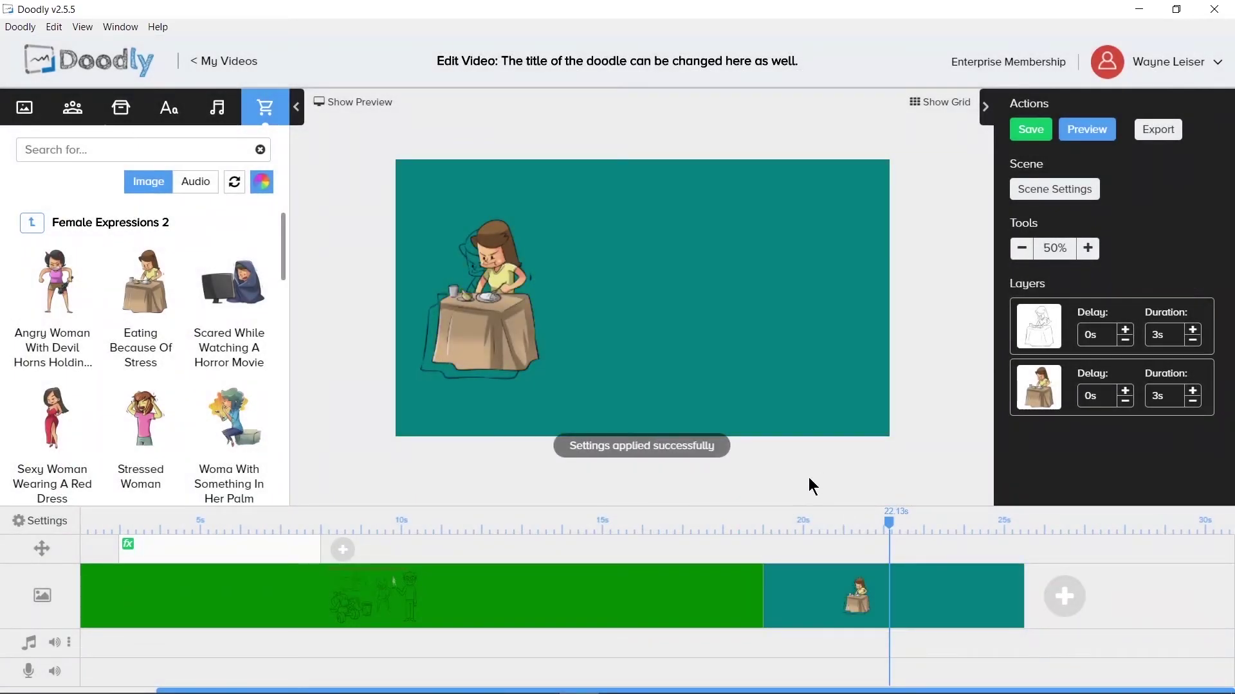
drag(918, 592, 192, 599)
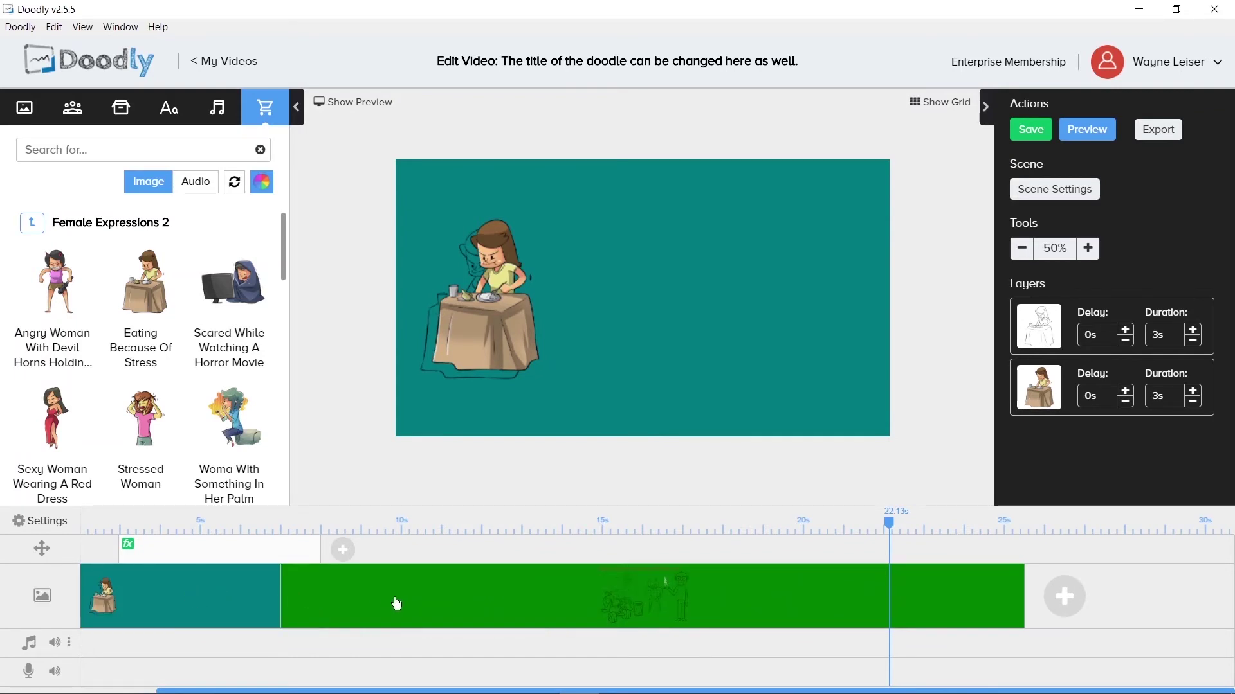
drag(397, 604, 171, 608)
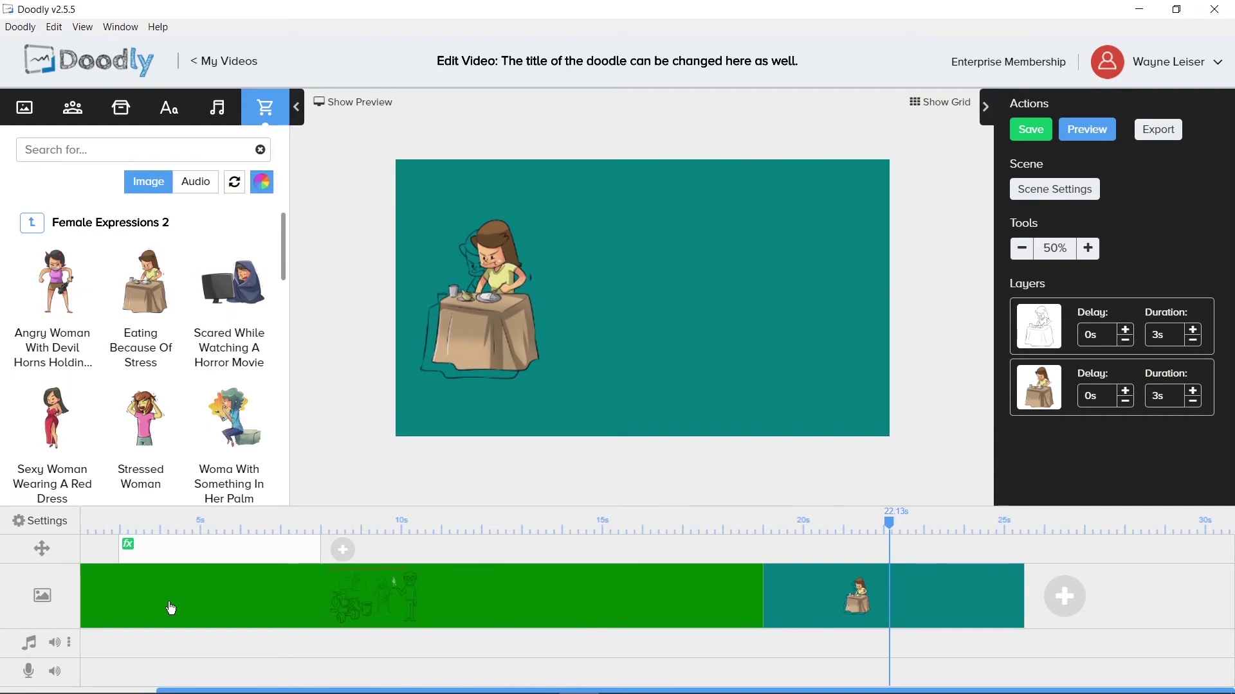
click(714, 526)
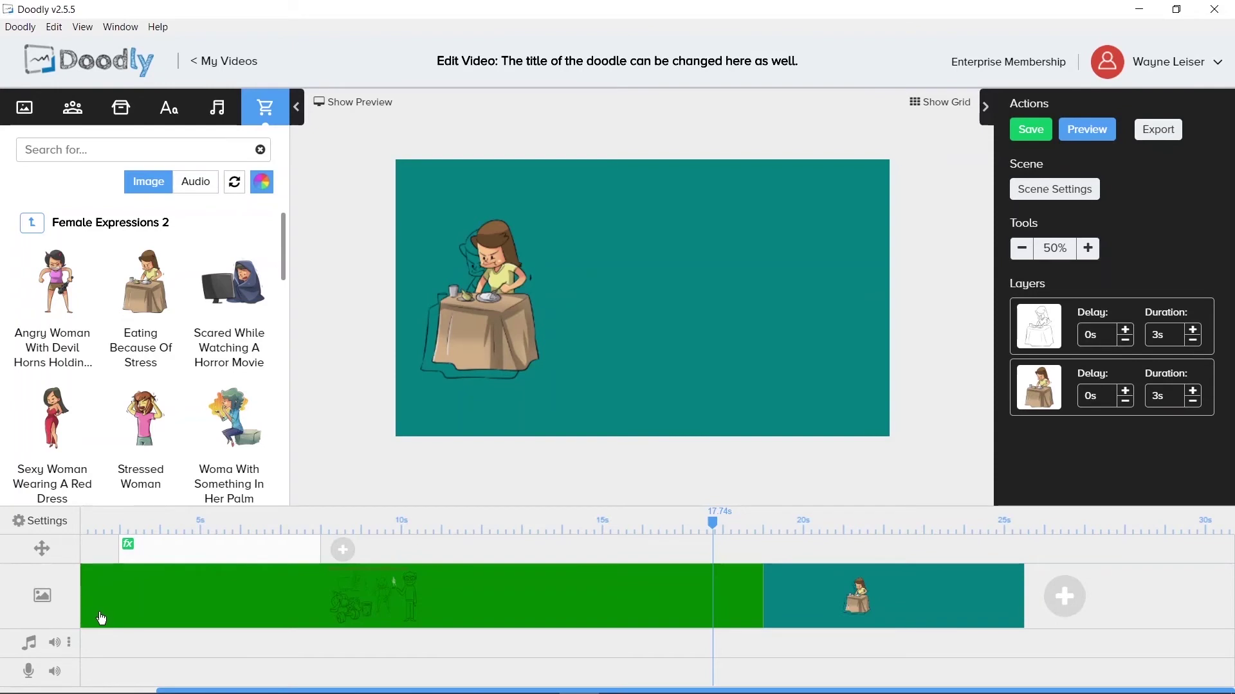
Add Acoustic Breeze from the sounds library as background music
click(207, 115)
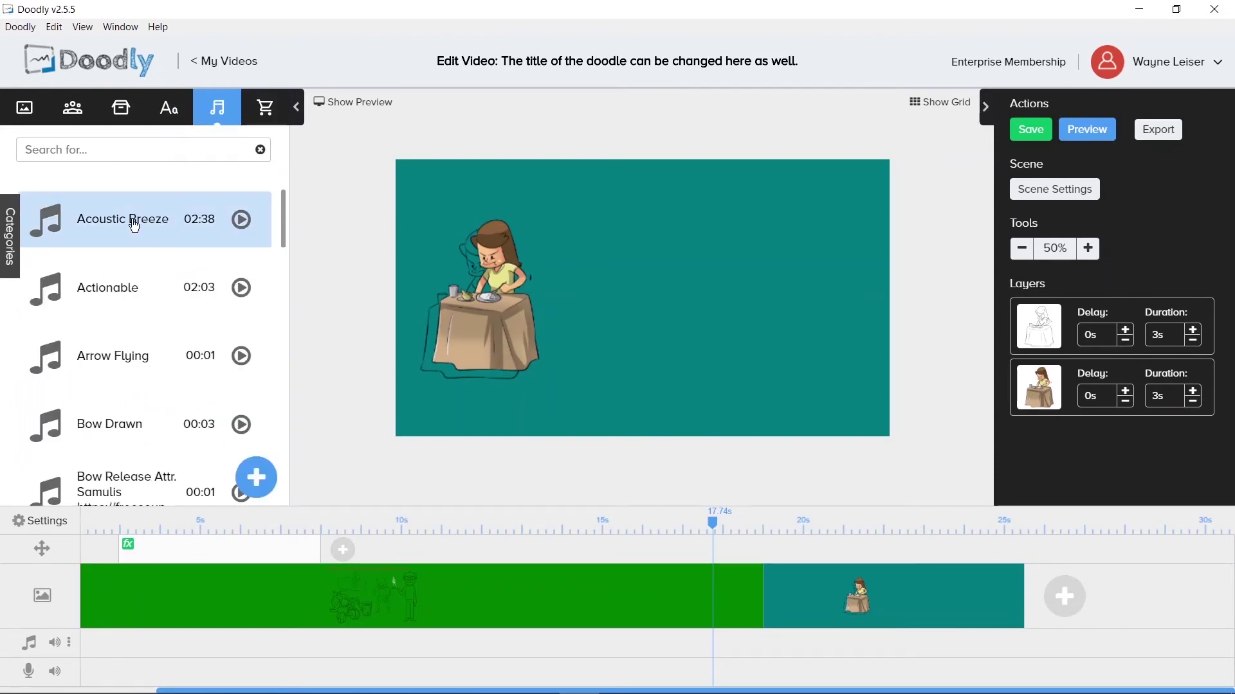
drag(130, 222, 226, 650)
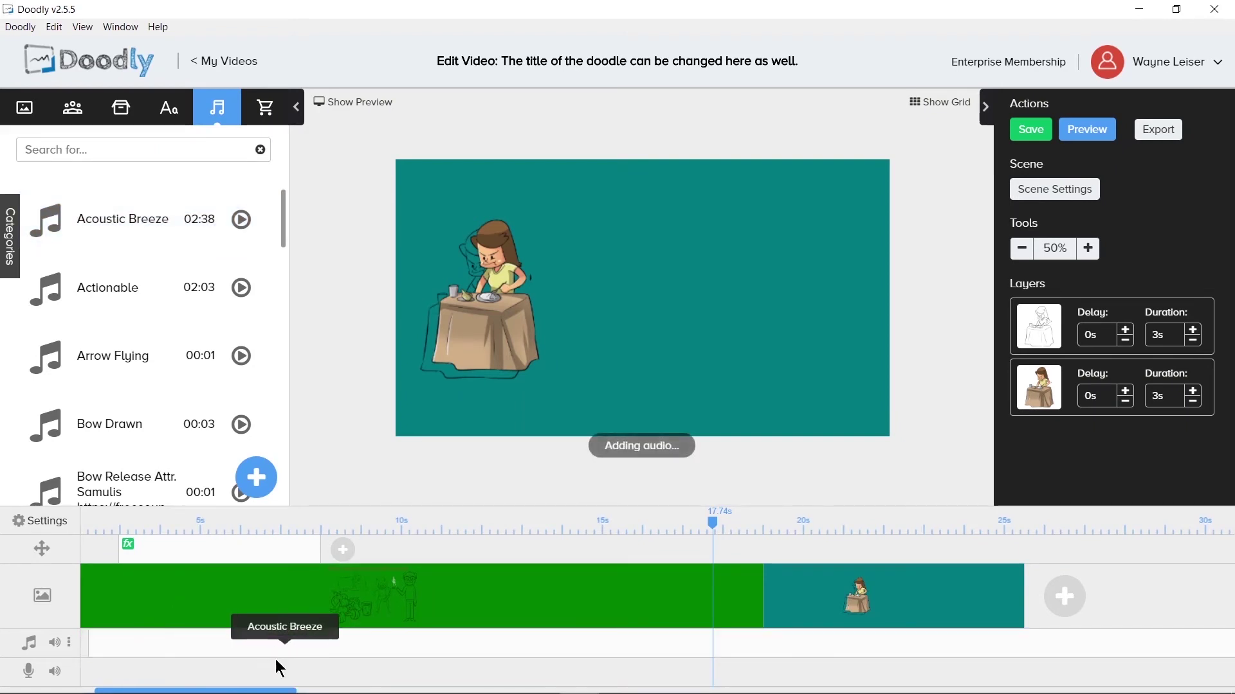
drag(256, 690, 189, 691)
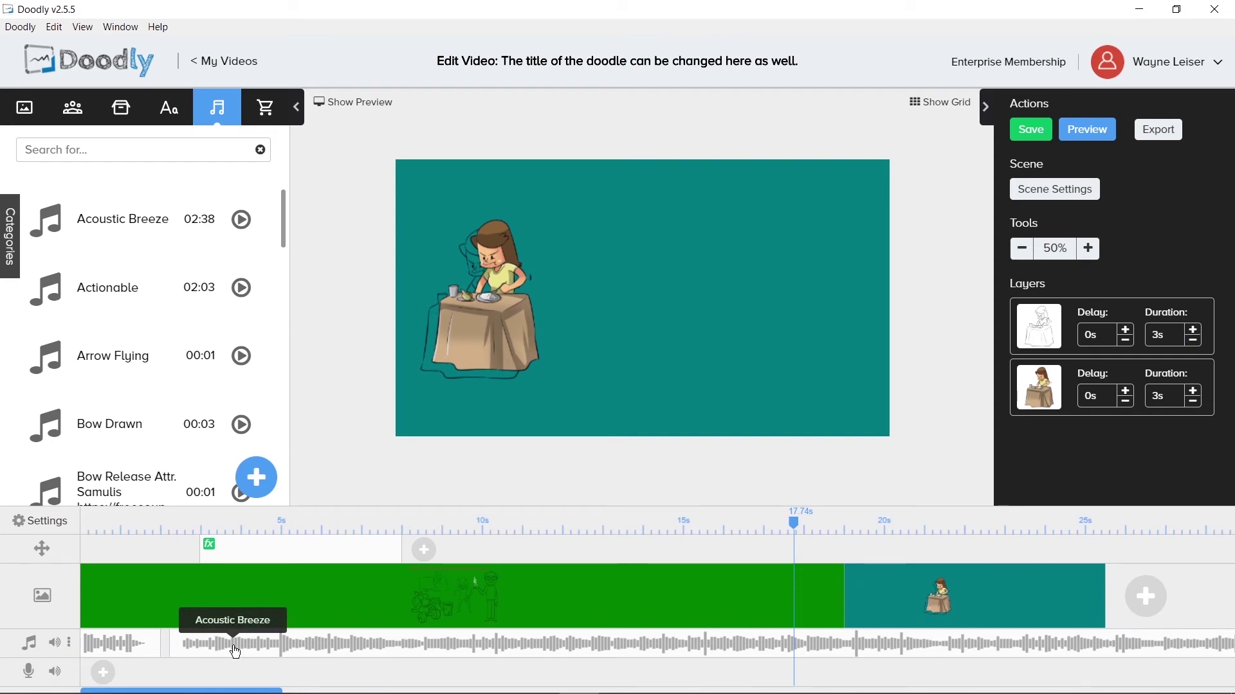
Add two audio tracks, then remove the first audio track holding the short clip
click(69, 642)
click(98, 639)
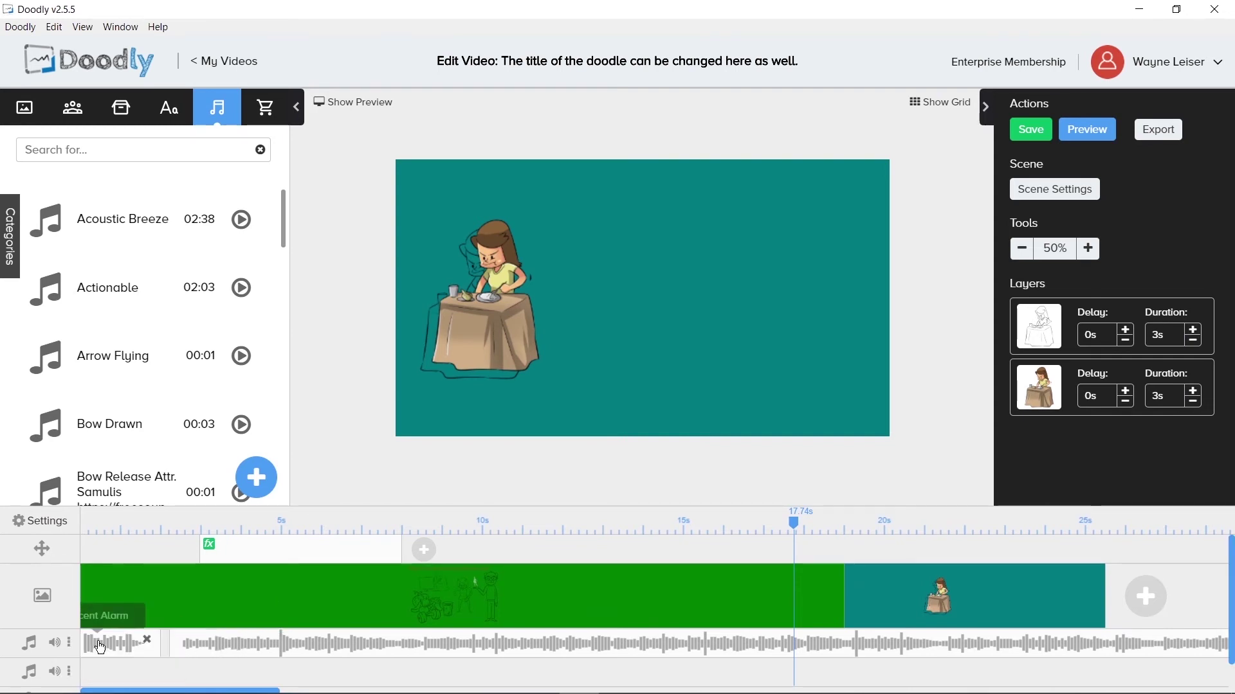
click(69, 585)
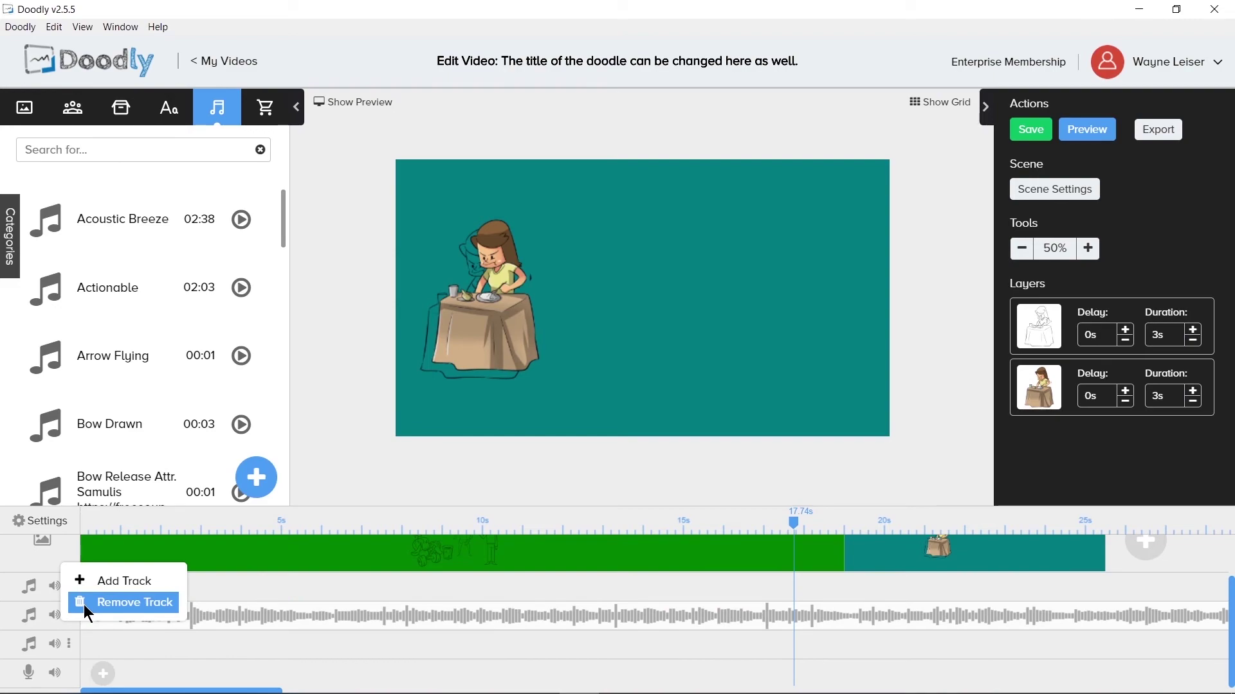
click(87, 611)
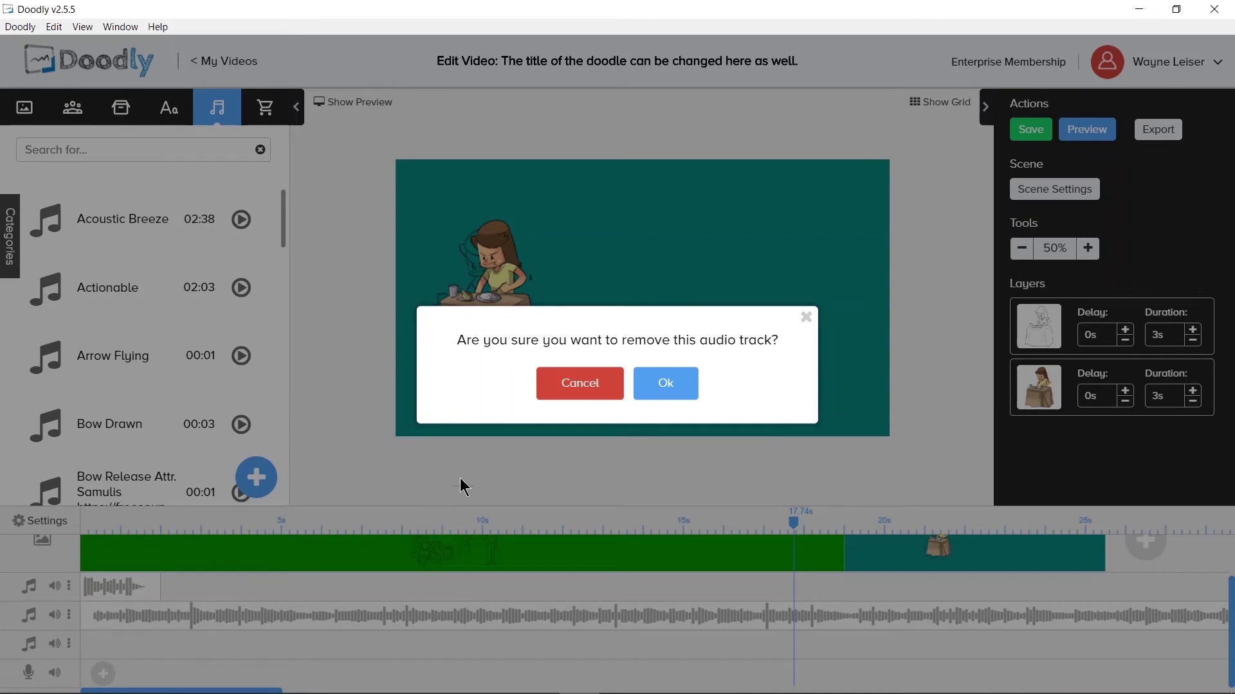
click(655, 390)
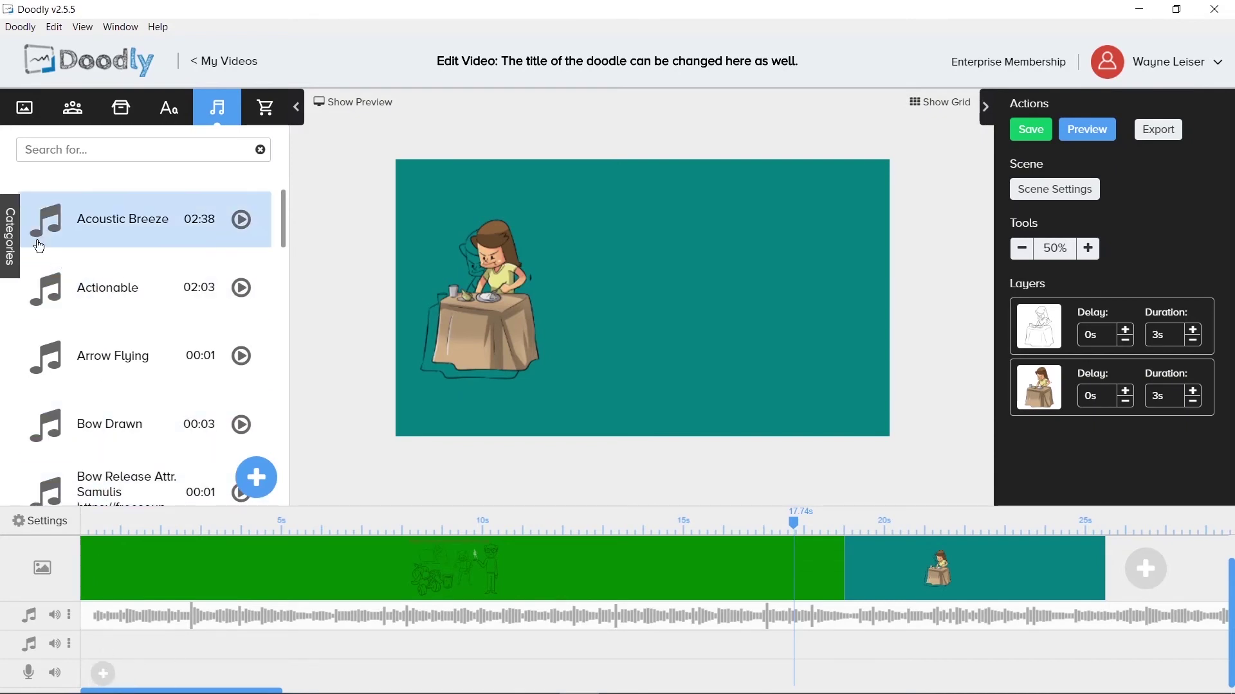
Drop the Ending Script 2 - Twins at Sunset clip on the voiceover track, then delete it
click(17, 236)
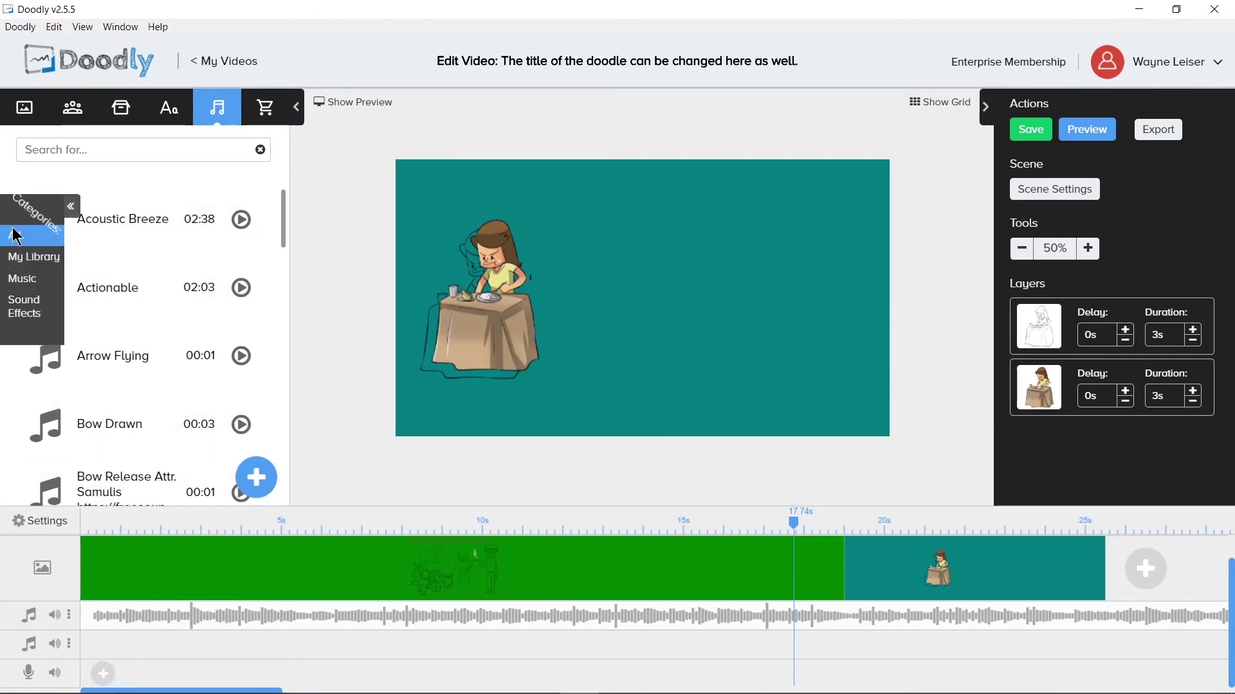
click(24, 261)
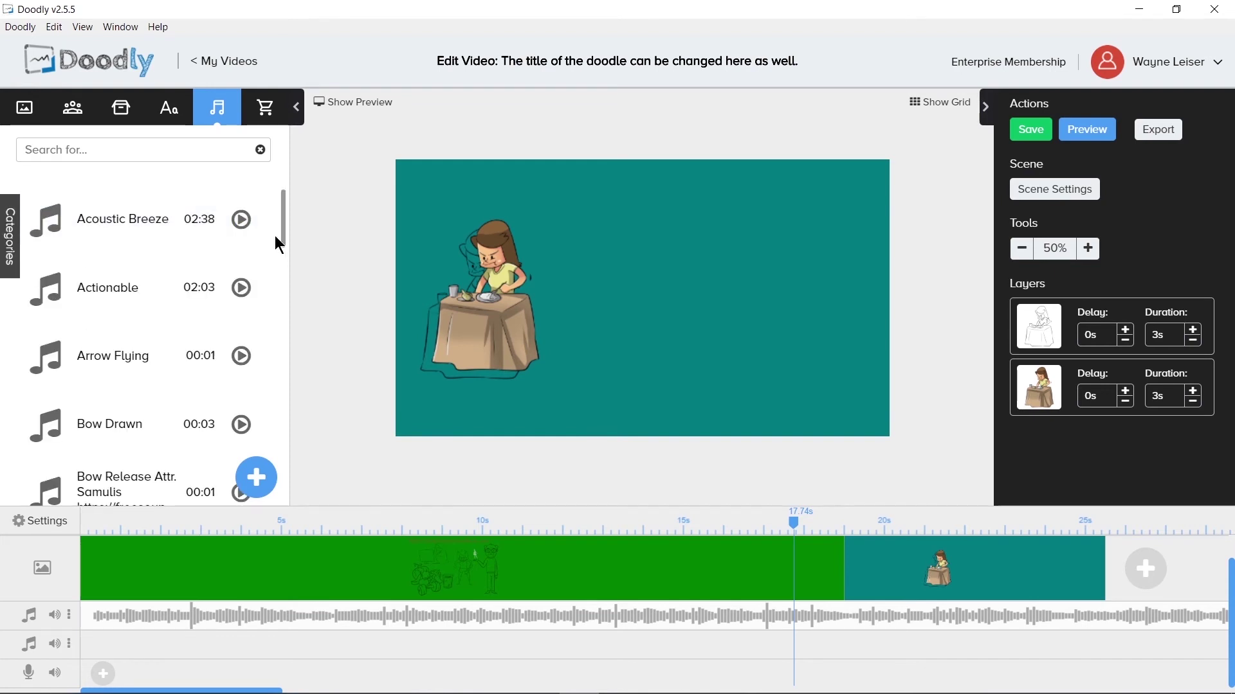
drag(282, 236, 288, 373)
click(122, 323)
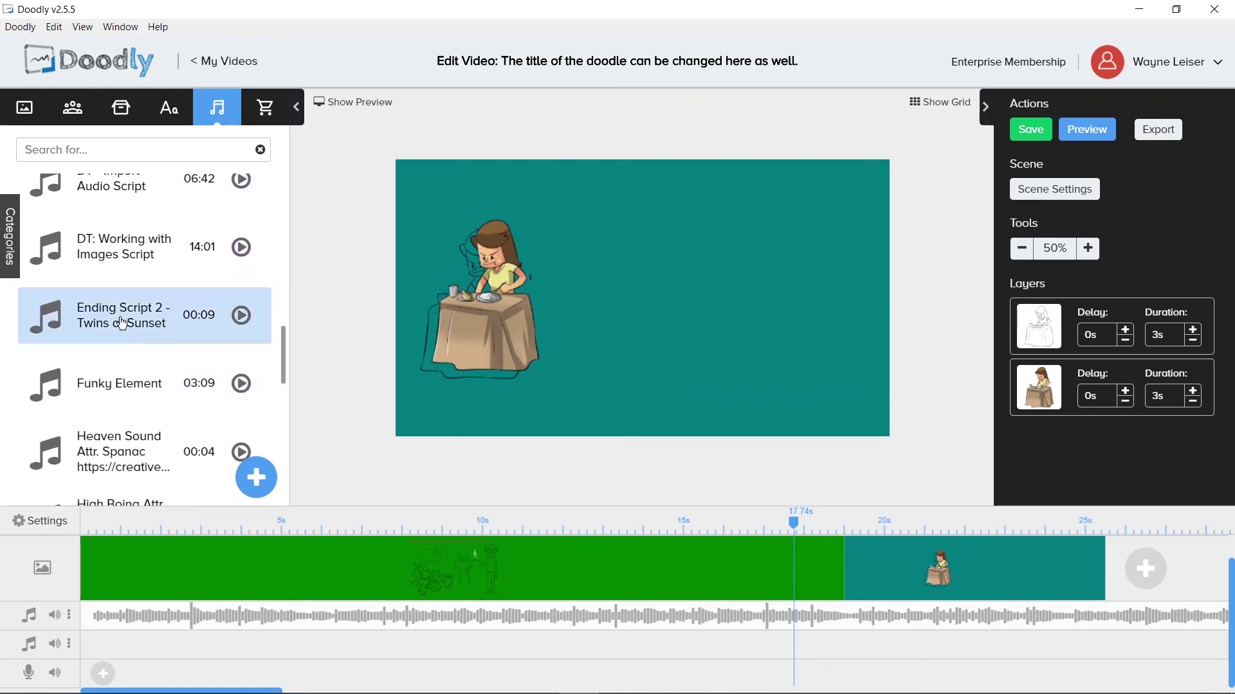
drag(122, 323, 125, 671)
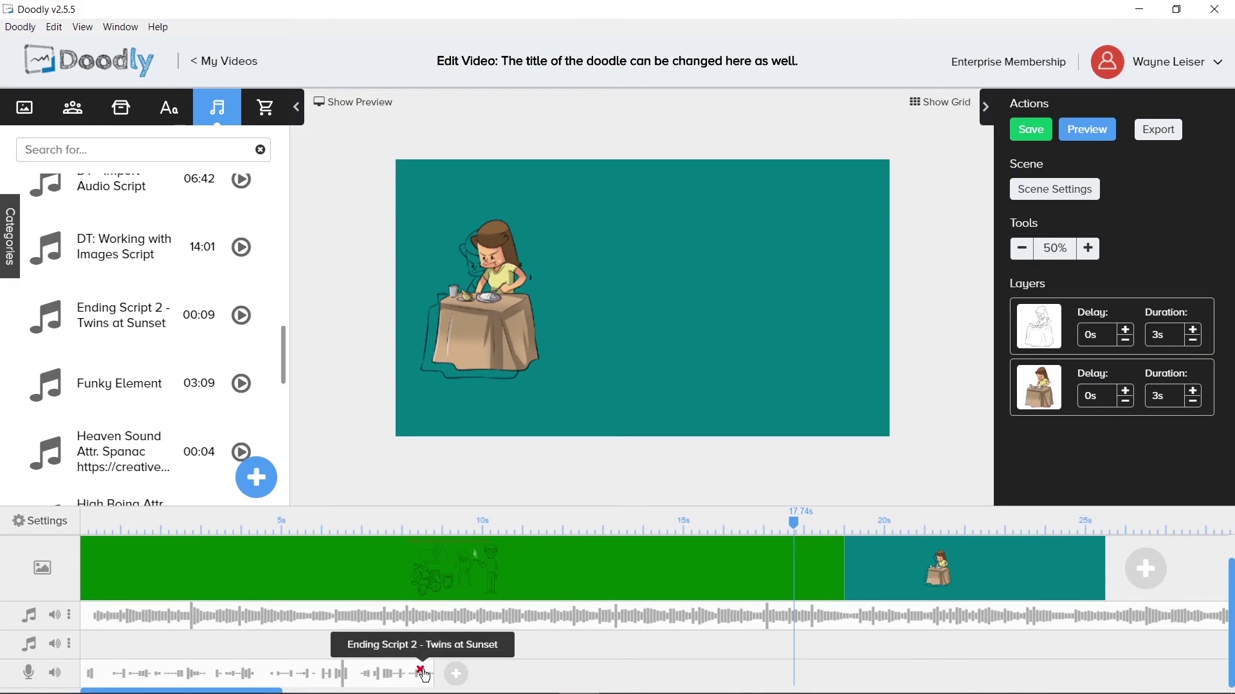
click(427, 674)
click(656, 387)
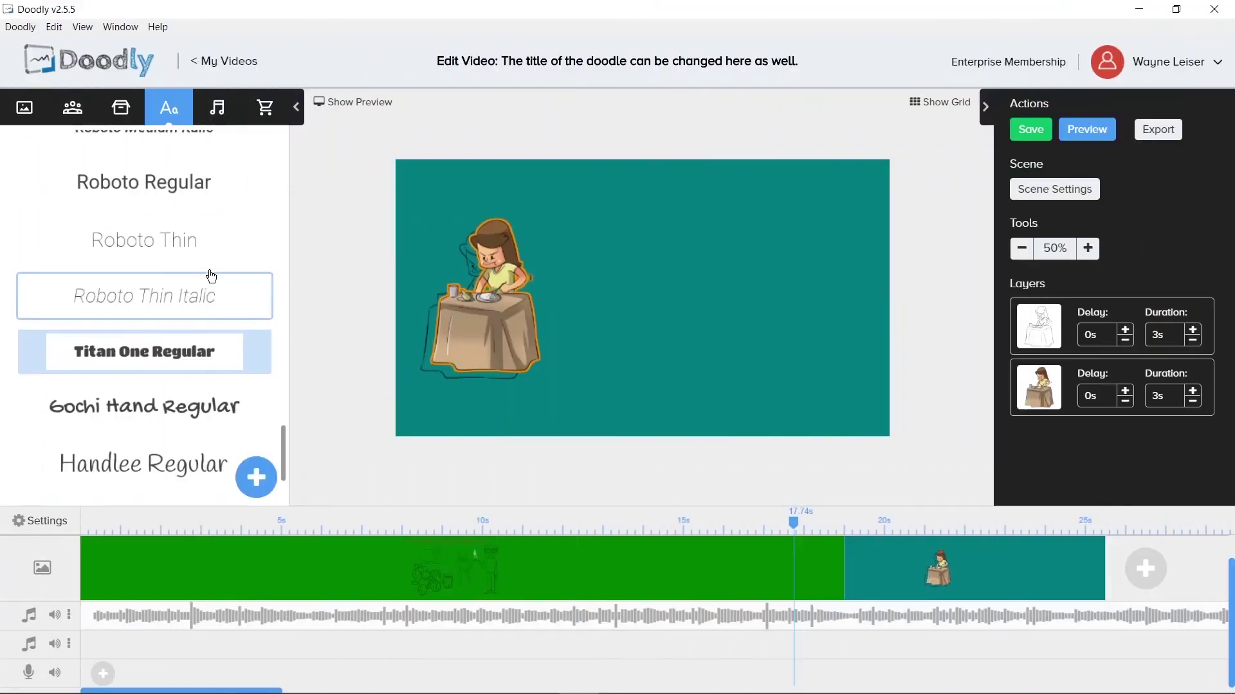
Add a Roboto Medium text layer to the teal scene, replacing its placeholder with 'Audacity'
scroll(206, 275, up, 3)
drag(159, 301, 662, 222)
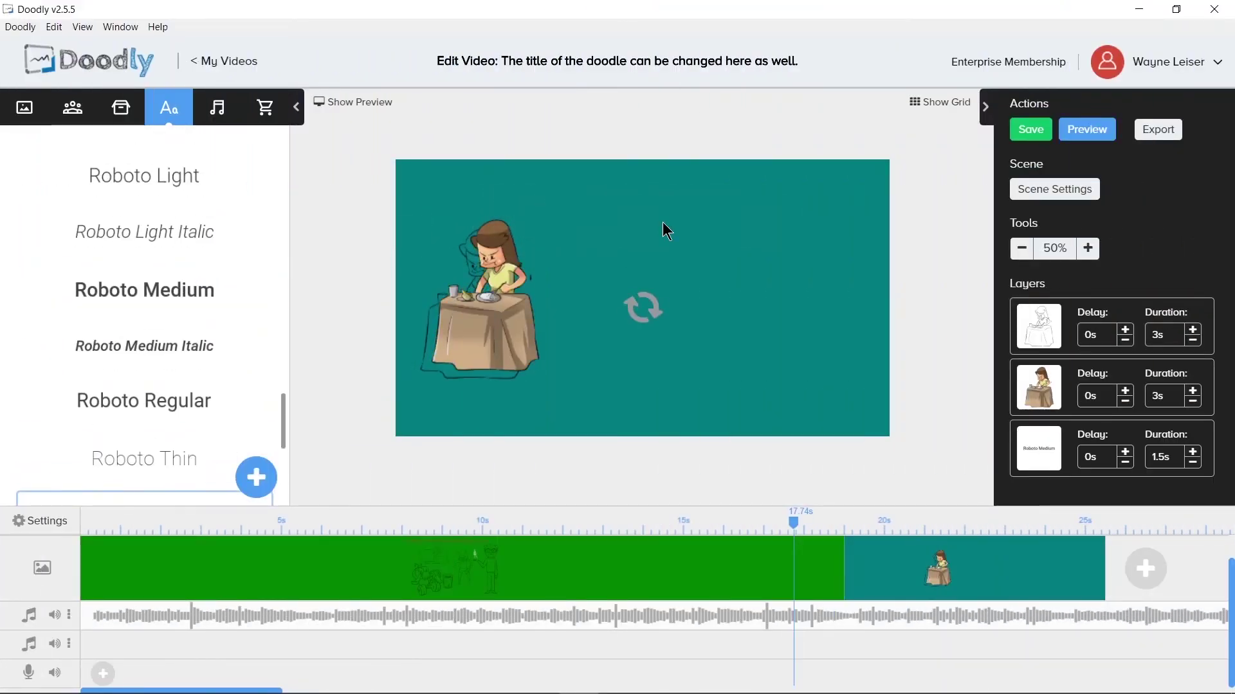
double_click(669, 228)
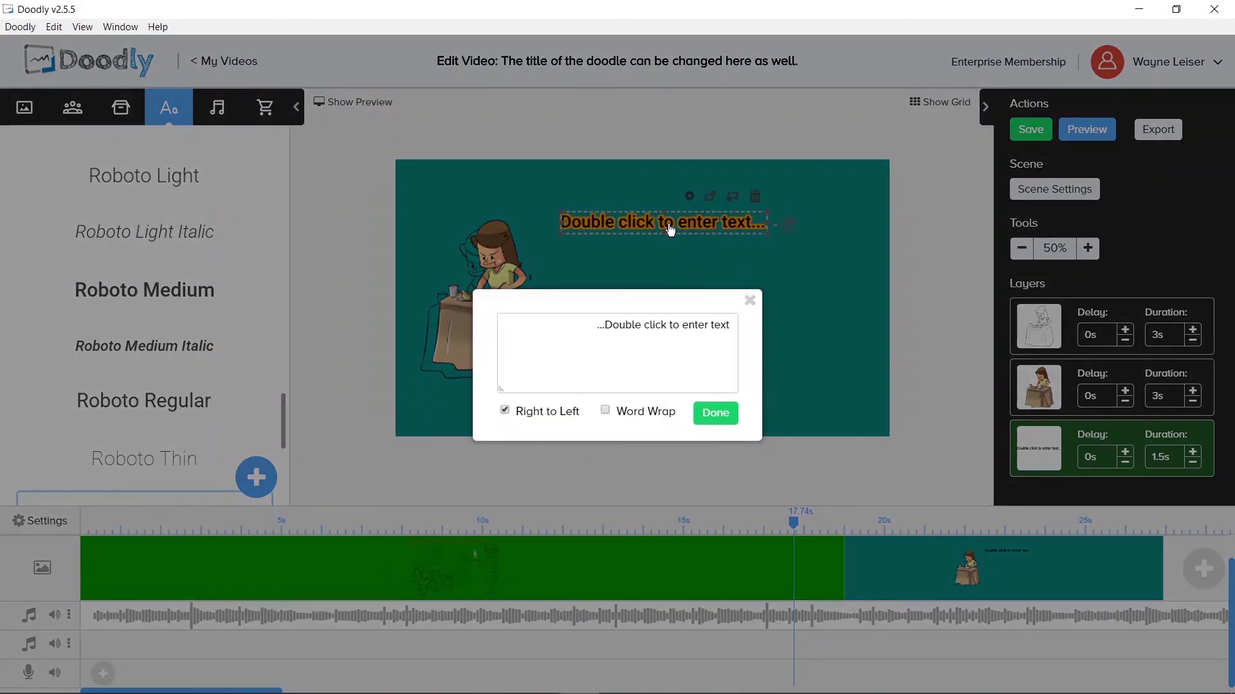
key(shift+Left)
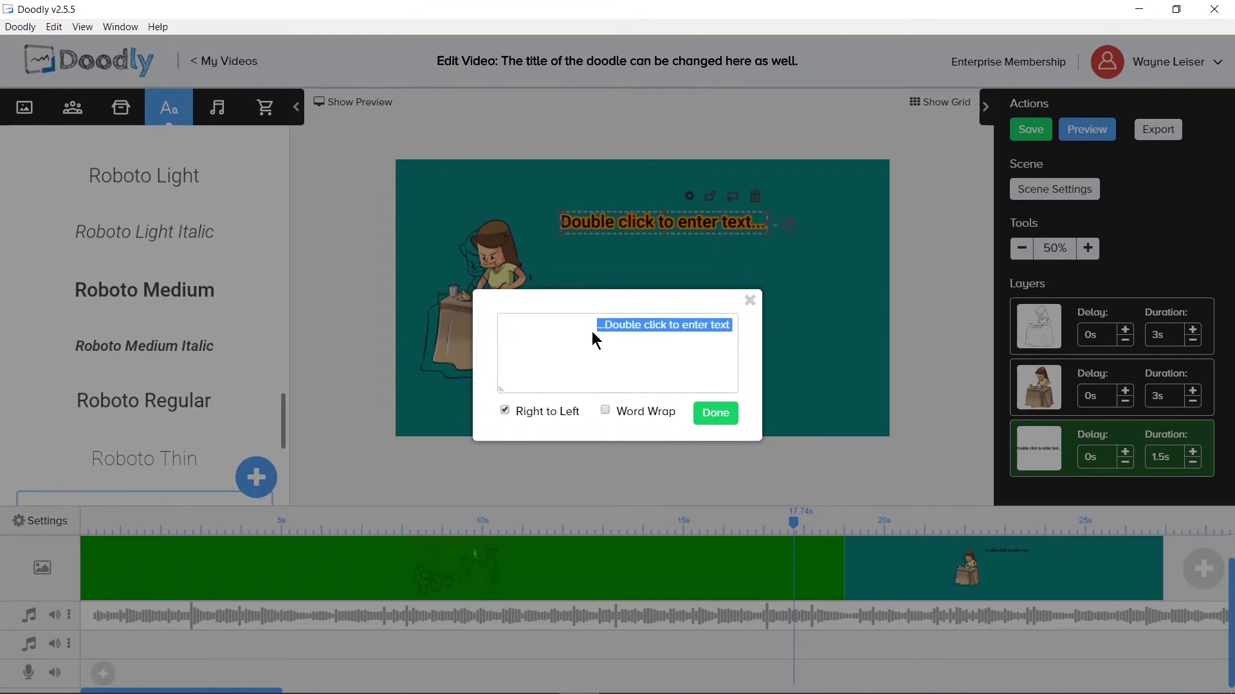
key(BackSpace)
text(A)
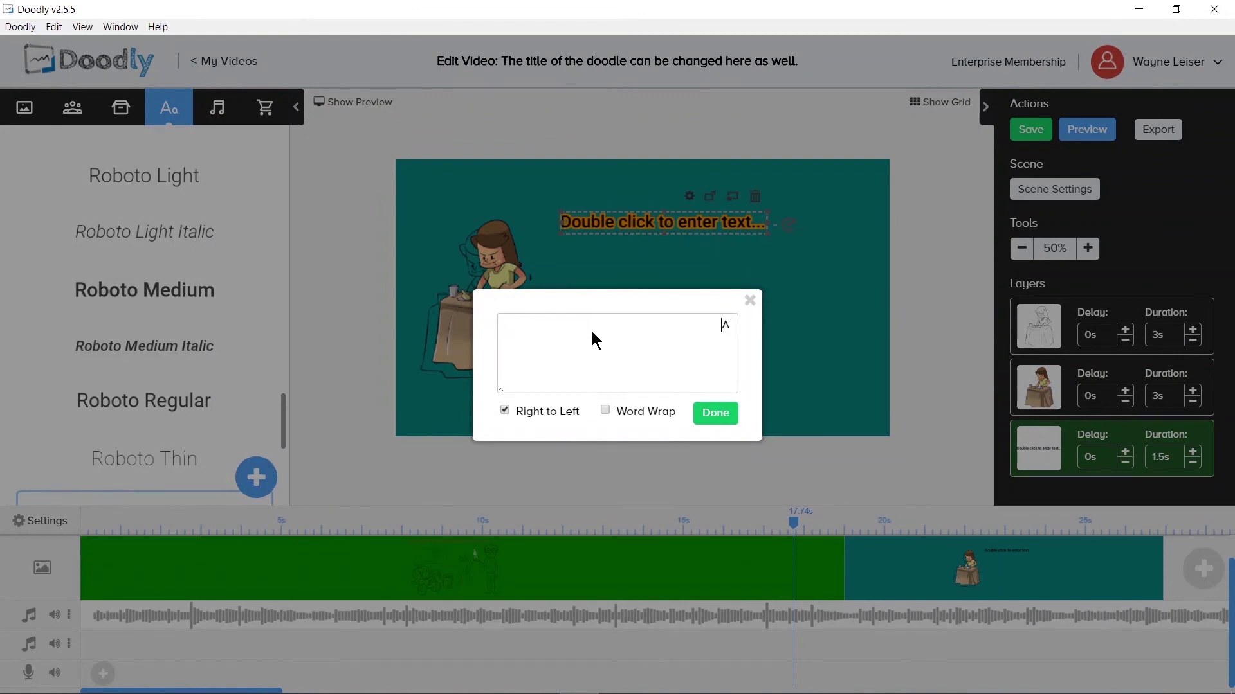
text(udacity)
Turn off Right to Left, enable Word Wrap, and add 'is a free sound editing program that will help clean up voice-over and'
click(504, 411)
click(605, 410)
text(is a free sound editing program that )
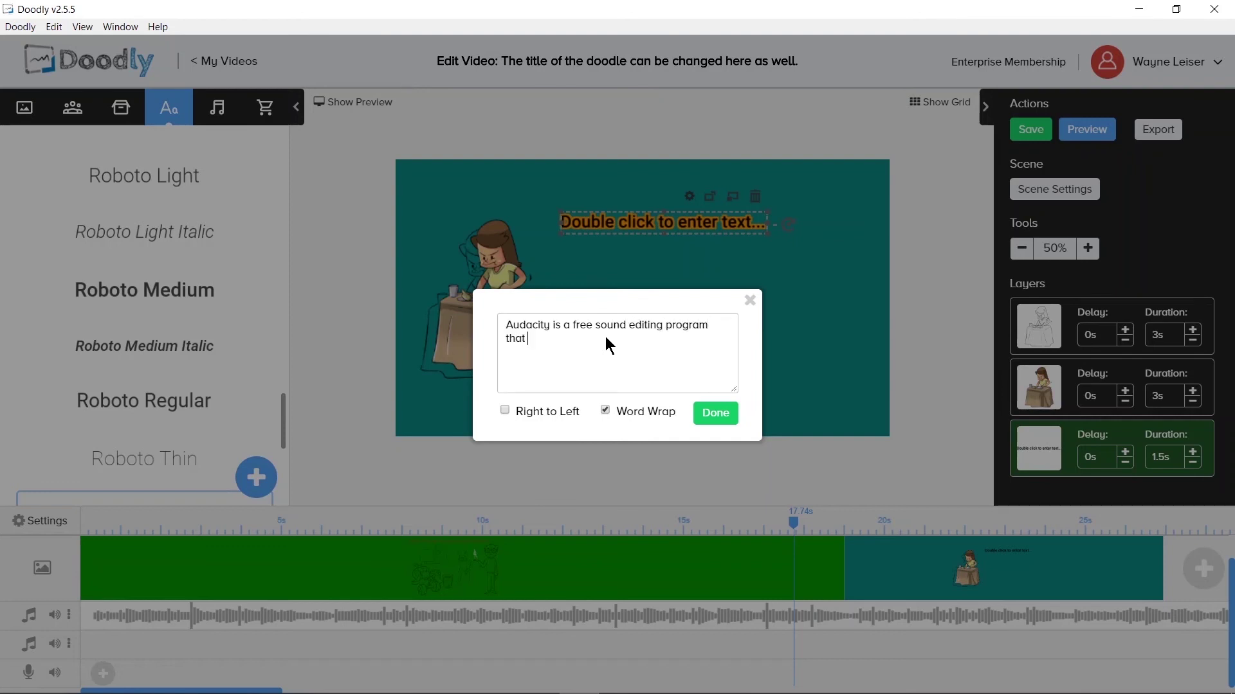
text(will help clean up voice-over)
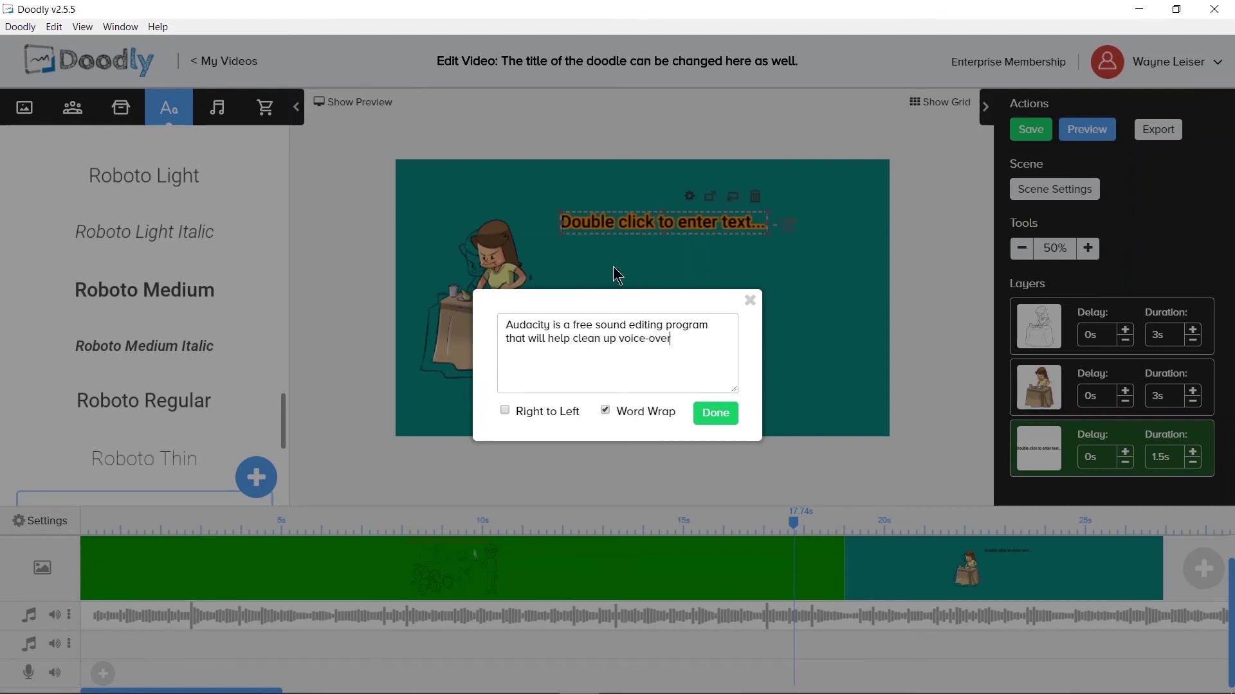
text( and)
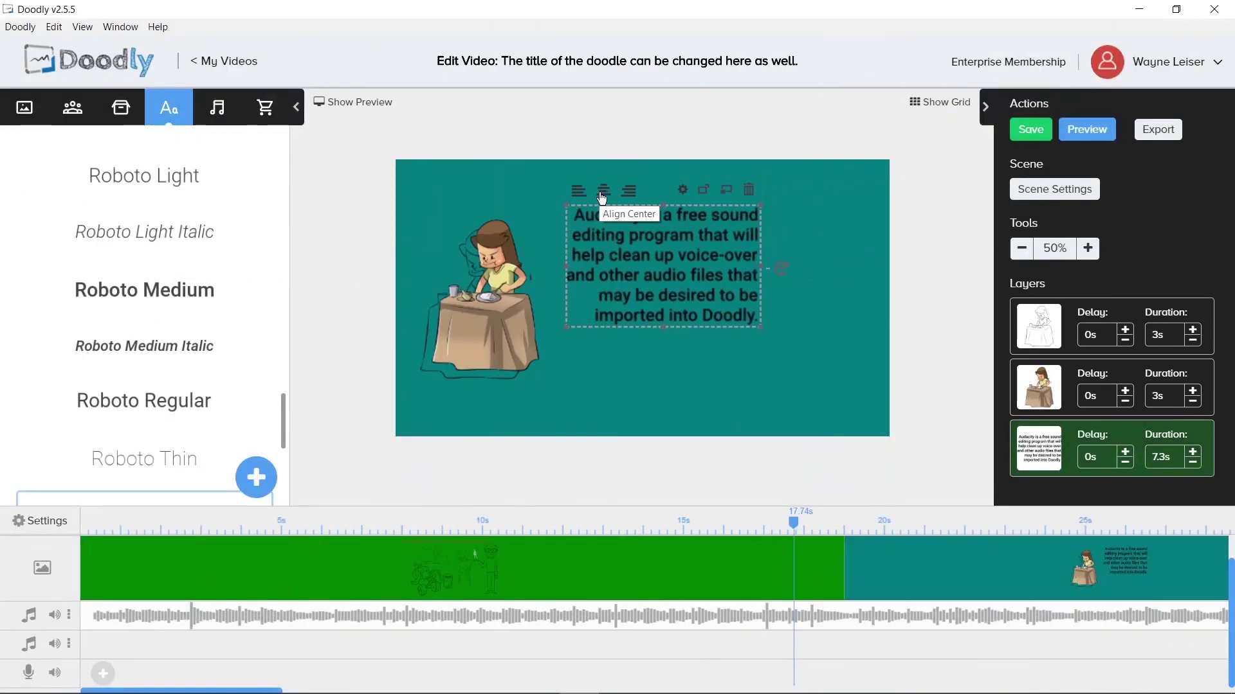
Left-align the lines of the Audacity text block, leaving its settings unchanged
click(602, 194)
click(579, 199)
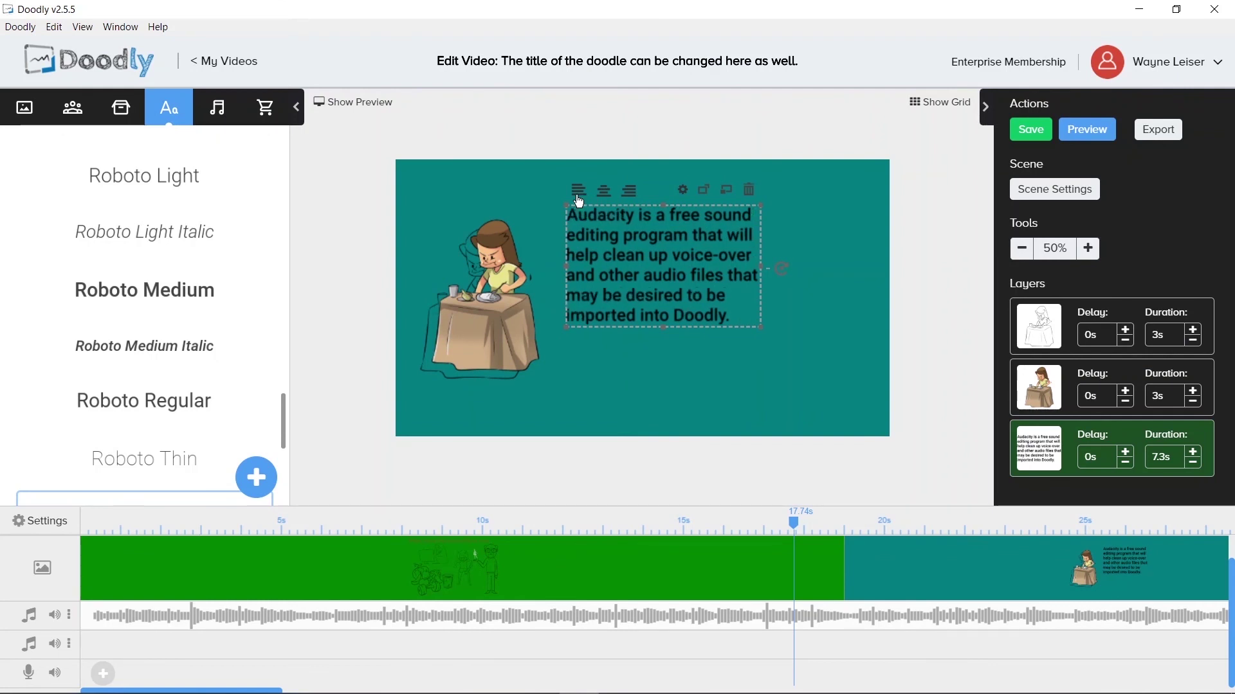
double_click(704, 263)
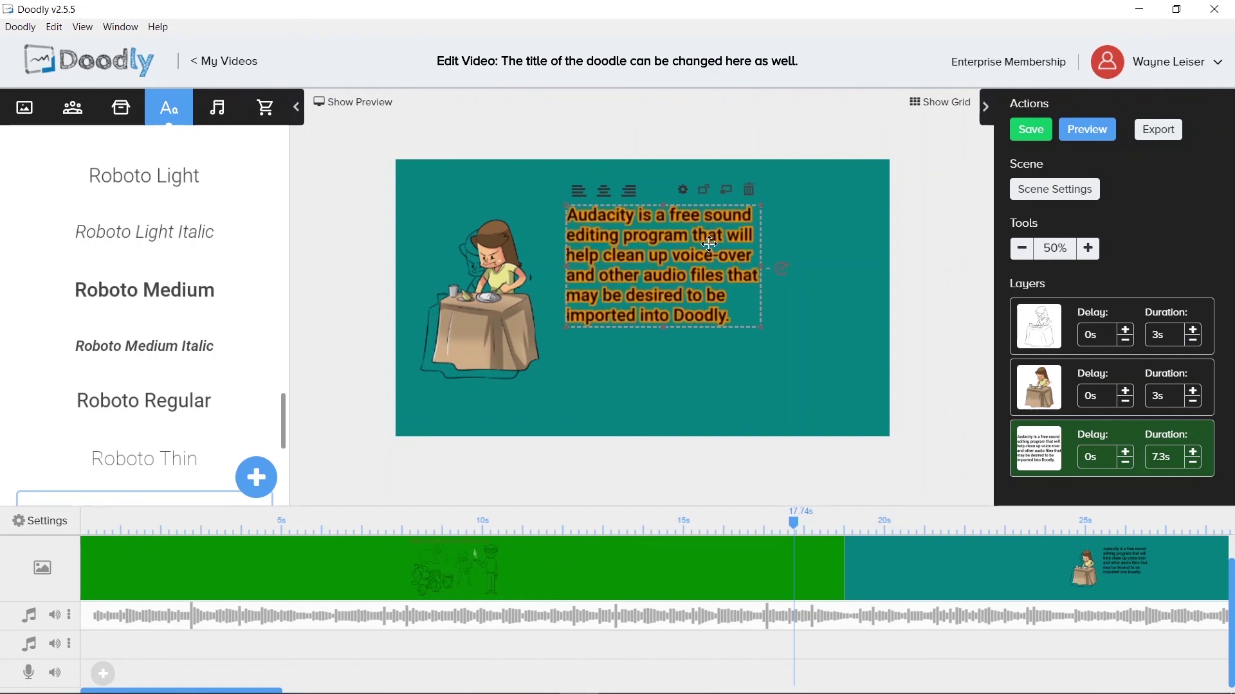
click(605, 193)
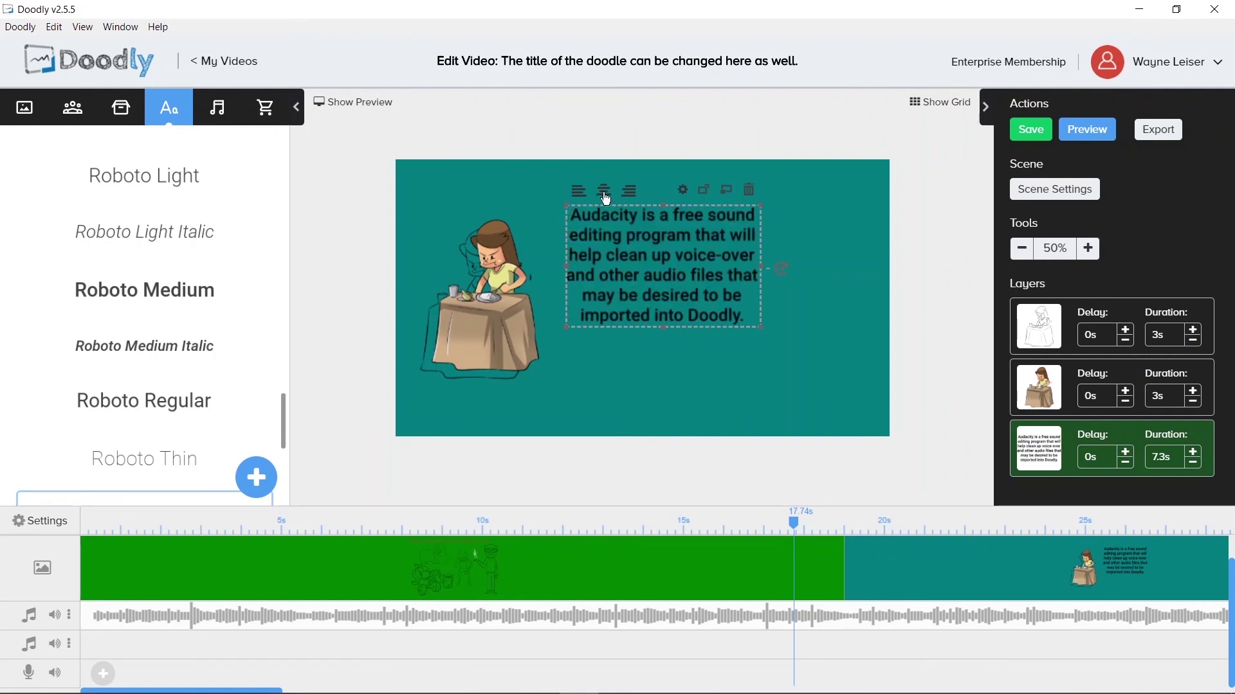
click(579, 192)
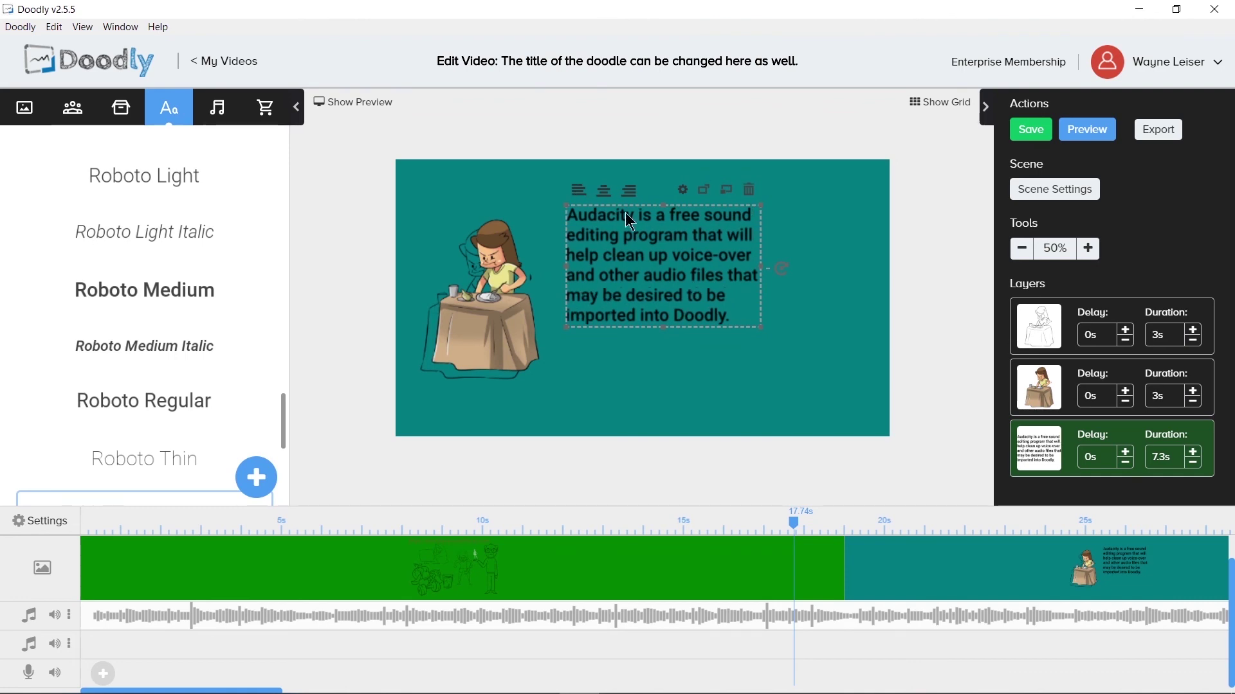
click(682, 191)
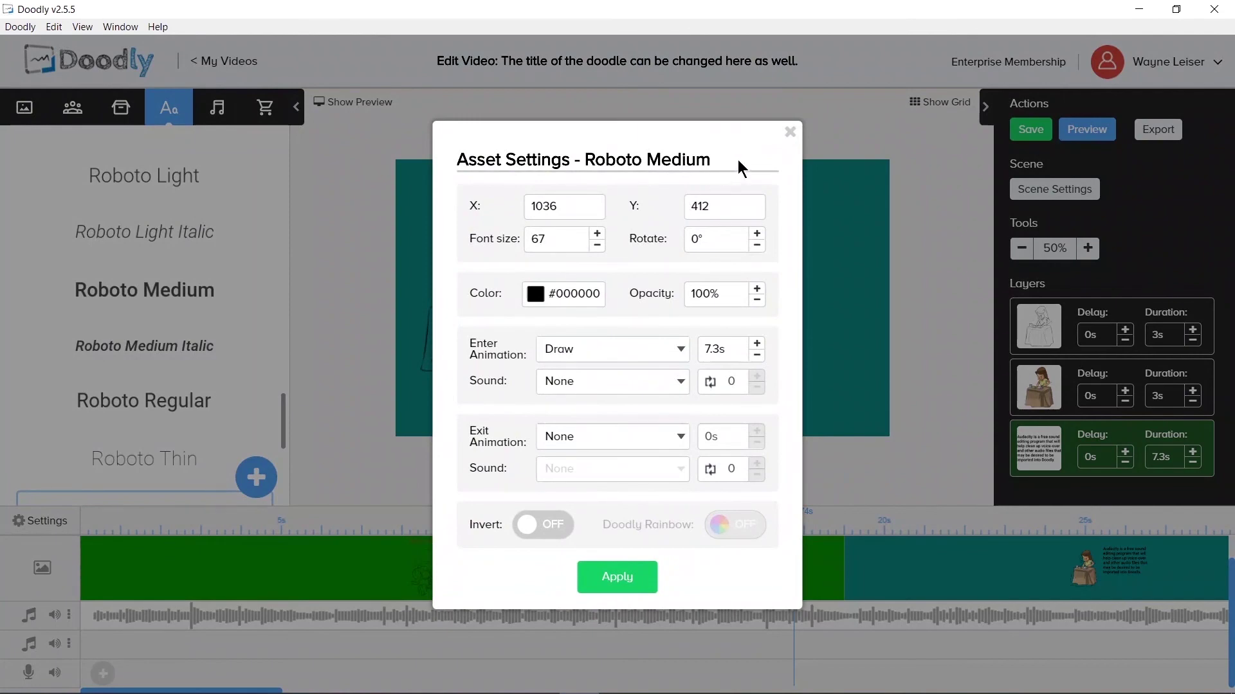
click(789, 133)
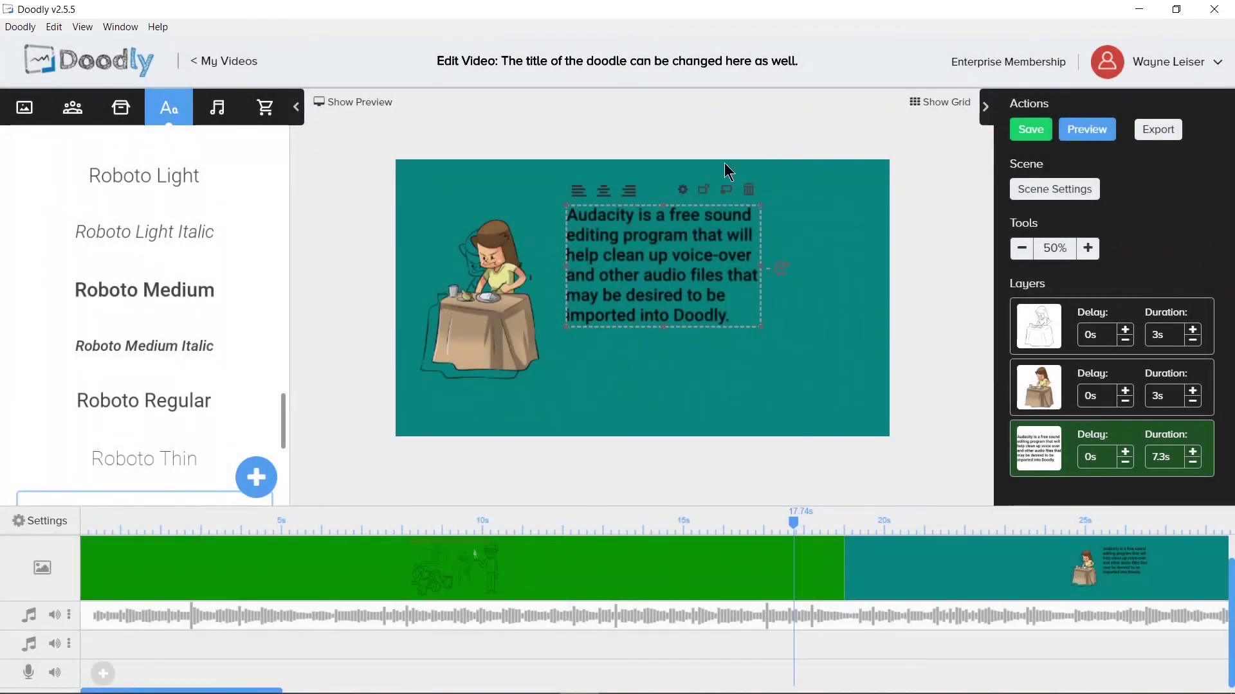
Move the text block up to the scene's top right and re-enable Word Wrap
double_click(674, 263)
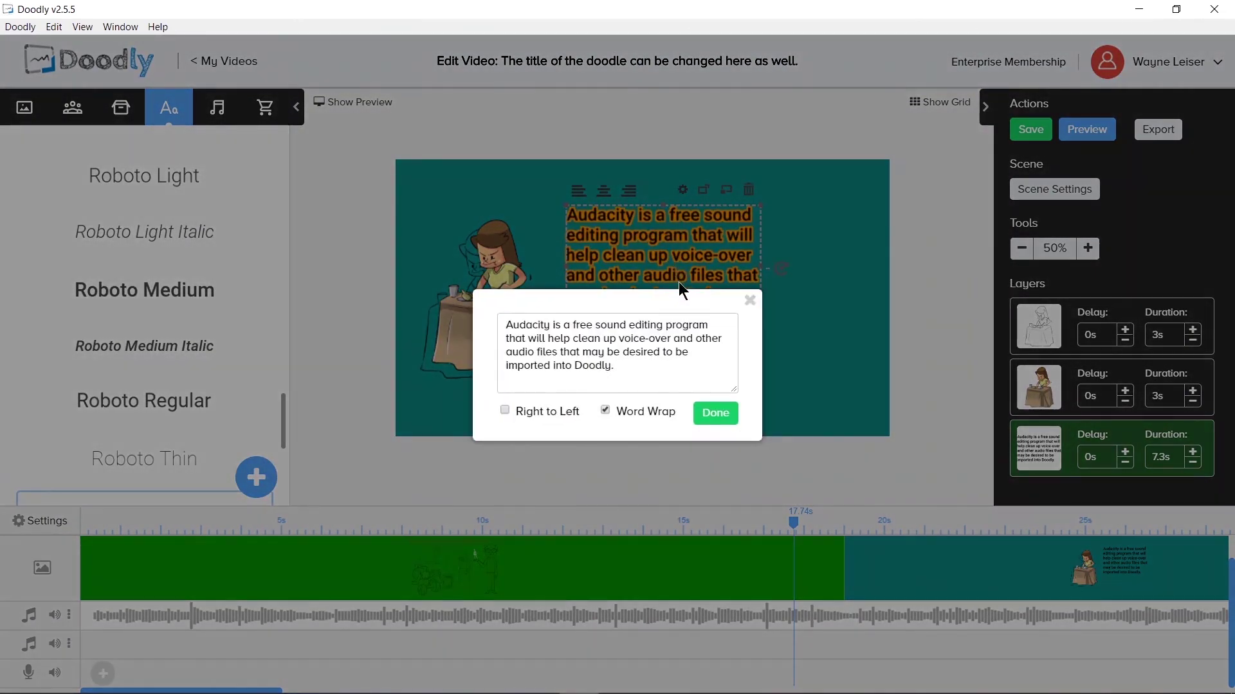
click(605, 410)
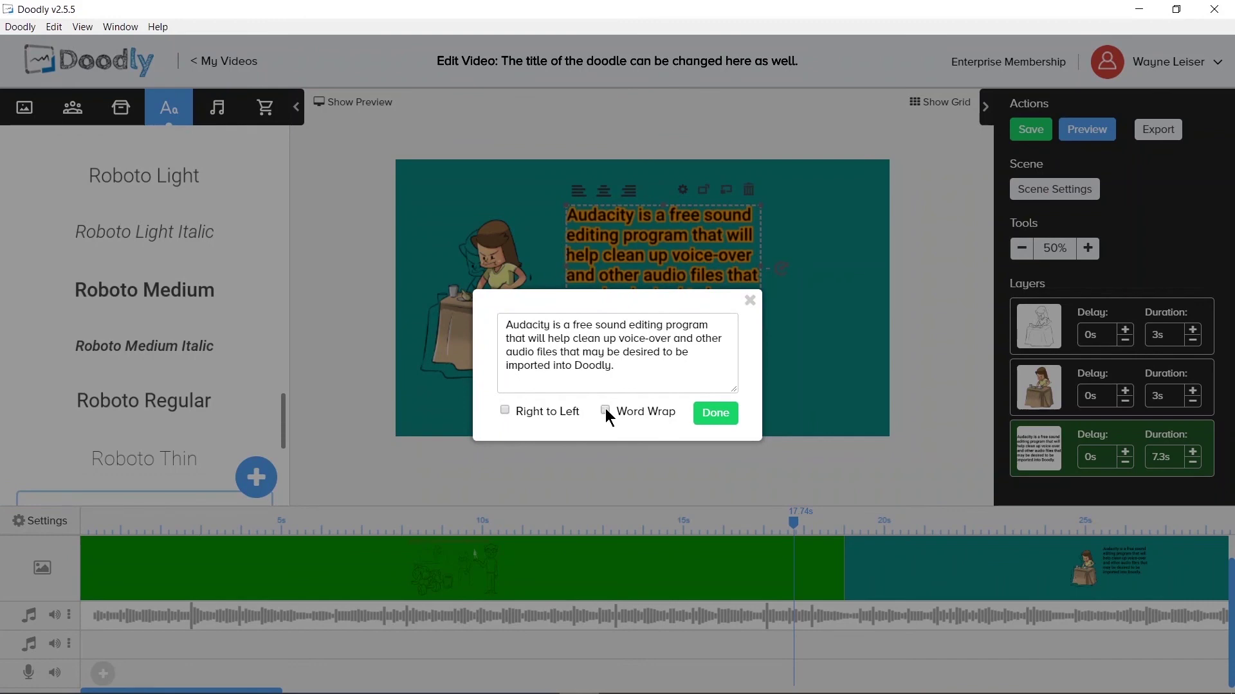
click(715, 414)
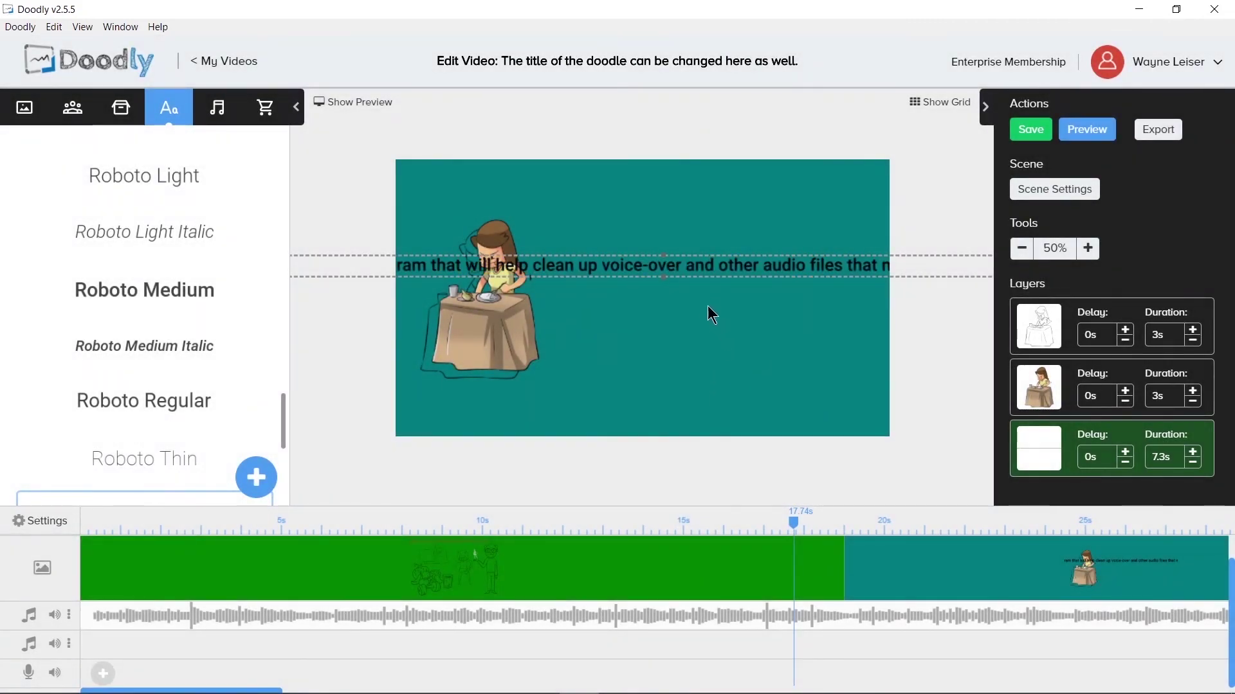
drag(706, 264, 792, 182)
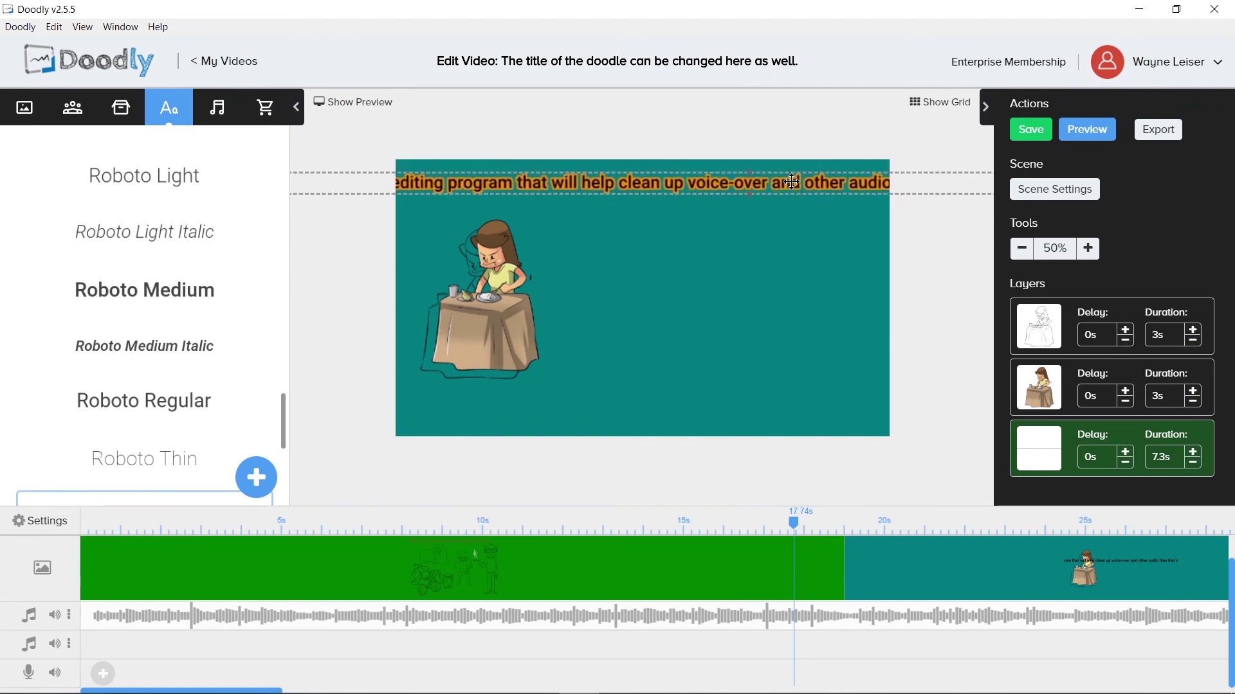
double_click(793, 182)
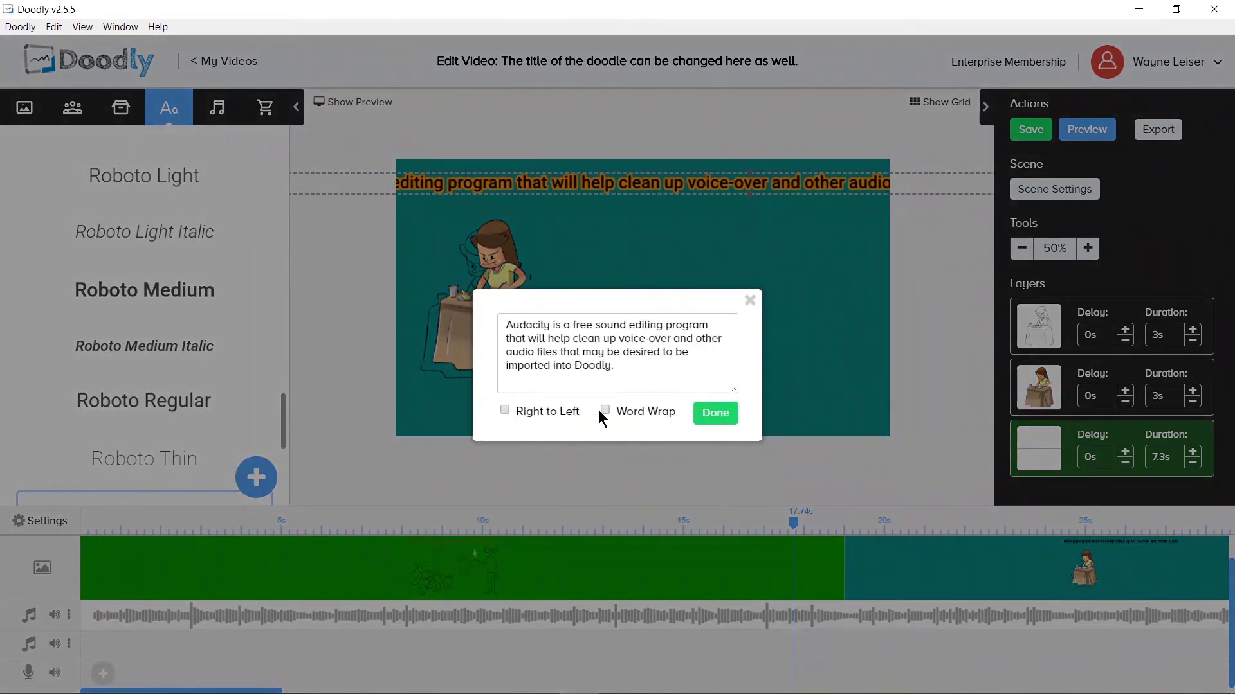
click(605, 410)
click(713, 415)
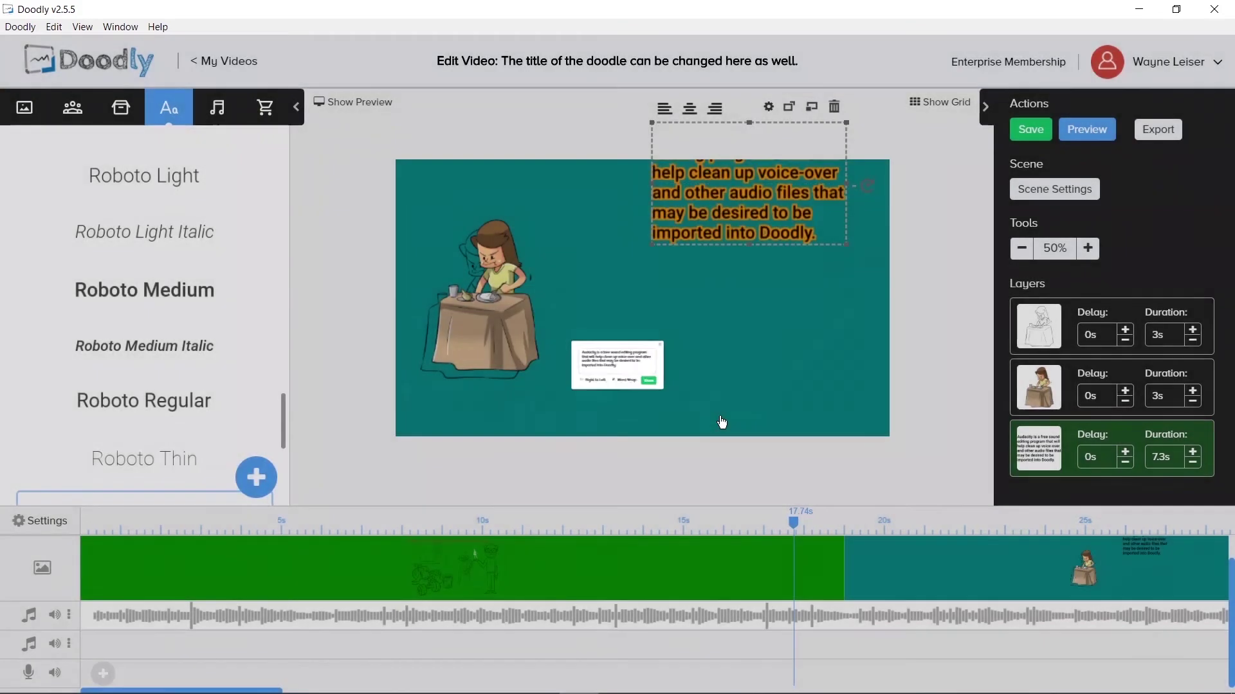